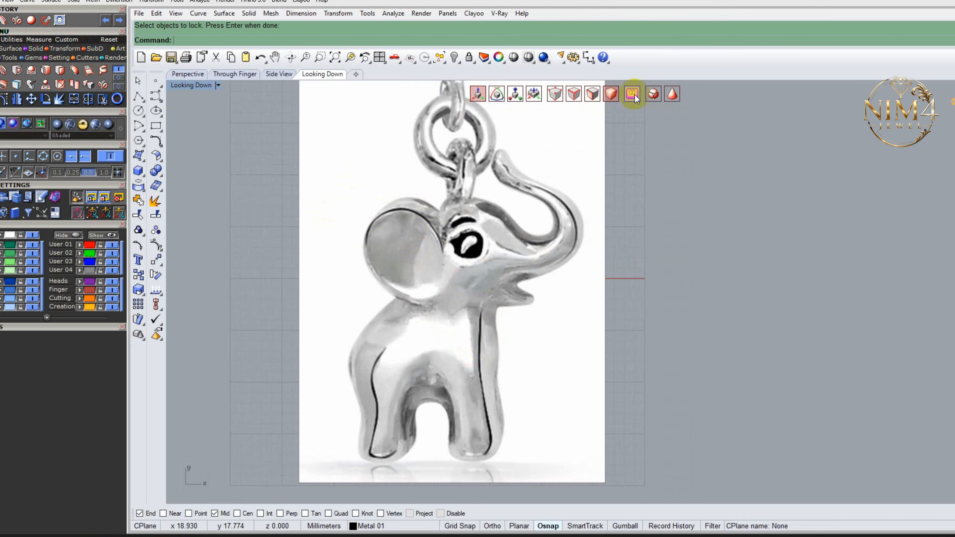
- Draw a four-point mesh face over the foot of the elephant's front leg with the Append Face tool
left_click(90, 71)
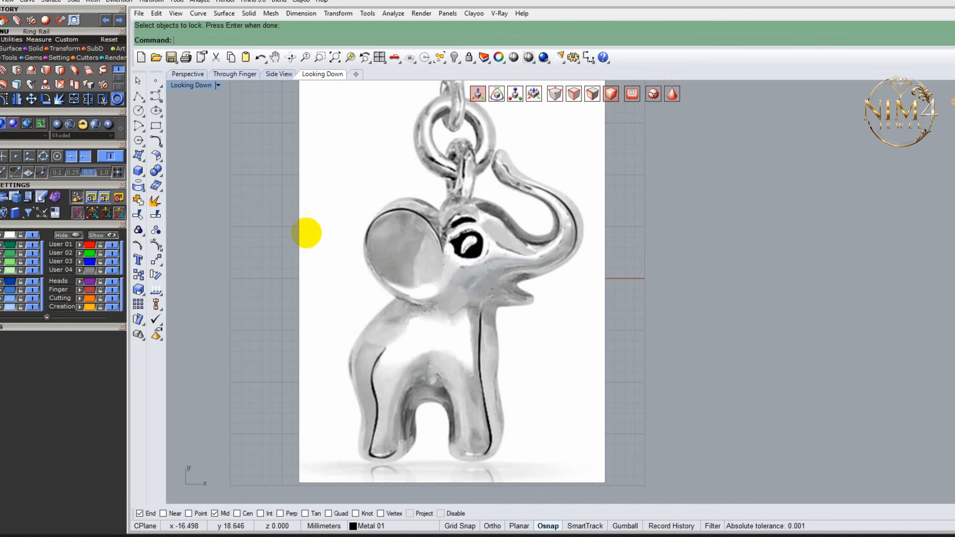
scroll(485, 432, "up", 5)
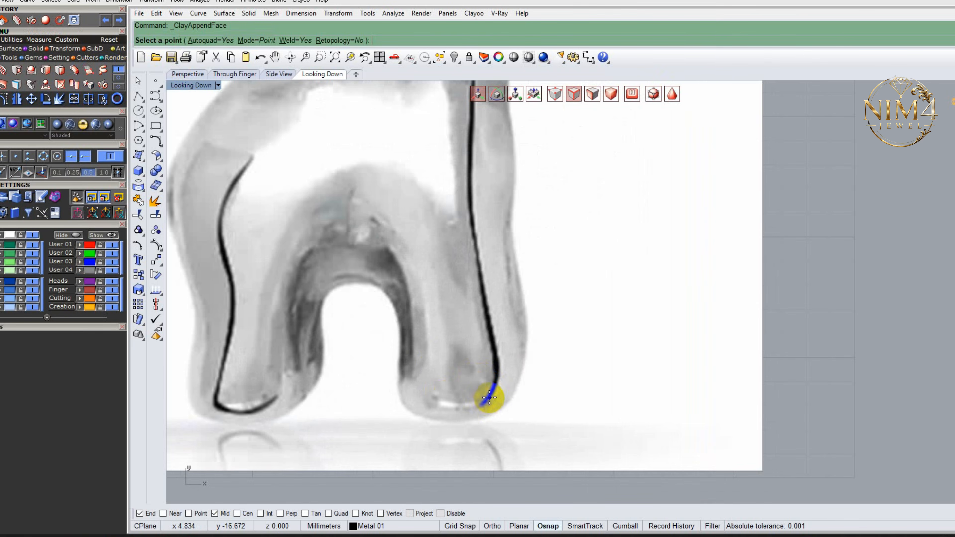
left_click(400, 338)
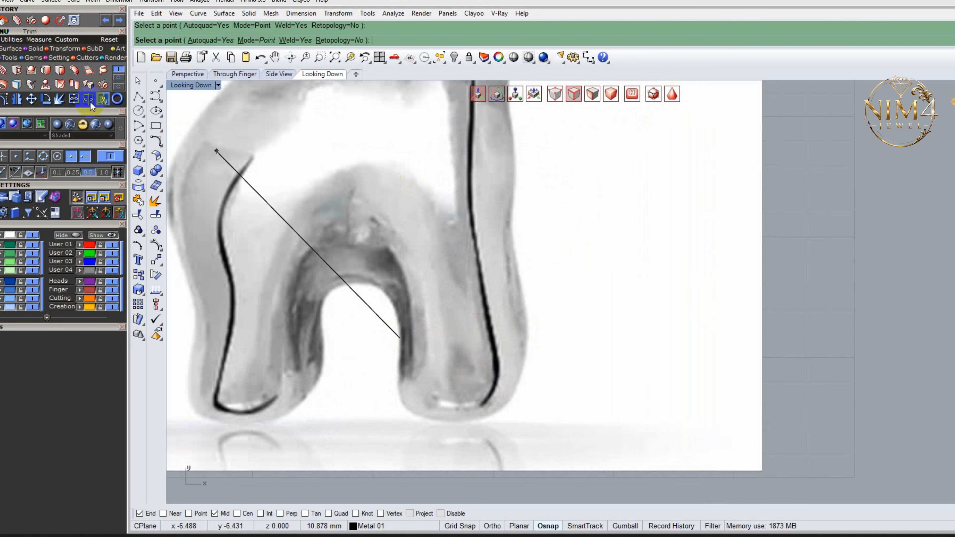
left_click(528, 338)
left_click(507, 414)
left_click(402, 410)
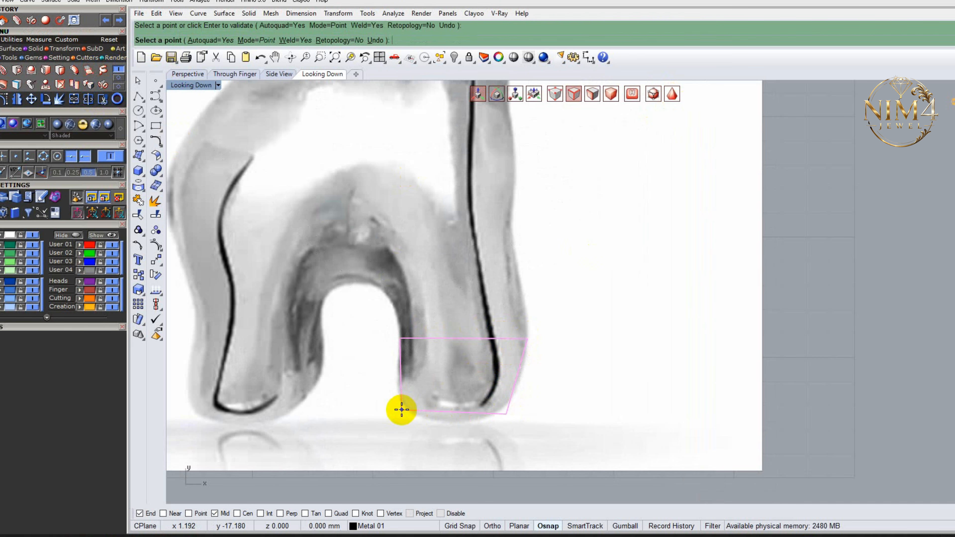
- Enable the Point object snap and append two connected quads up the front leg, ending above the arch between the legs
left_click(190, 514)
left_click(531, 340)
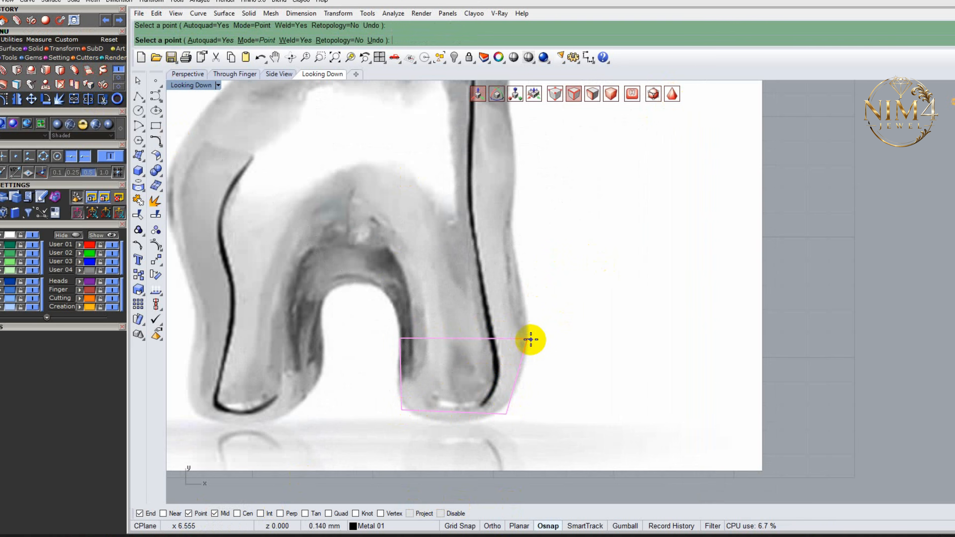
left_click(519, 276)
left_click(379, 283)
left_click(401, 338)
left_click(519, 276)
left_click(512, 203)
left_click(390, 219)
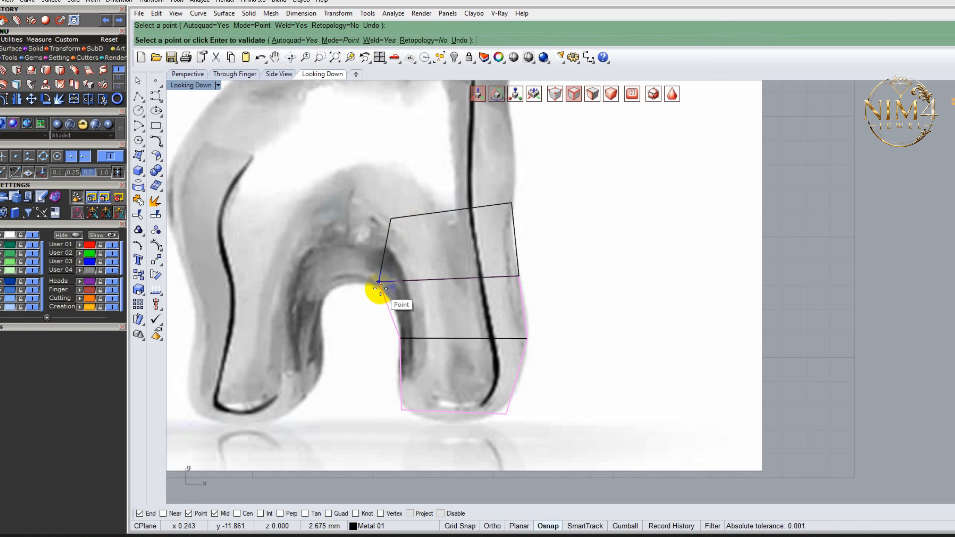
left_click(379, 283)
- End face creation and shift the front leg's upper inner vertex horizontally toward the leg, away from the gap between the legs
right_click(385, 279)
left_click(555, 94)
left_click_drag(421, 315, 430, 282)
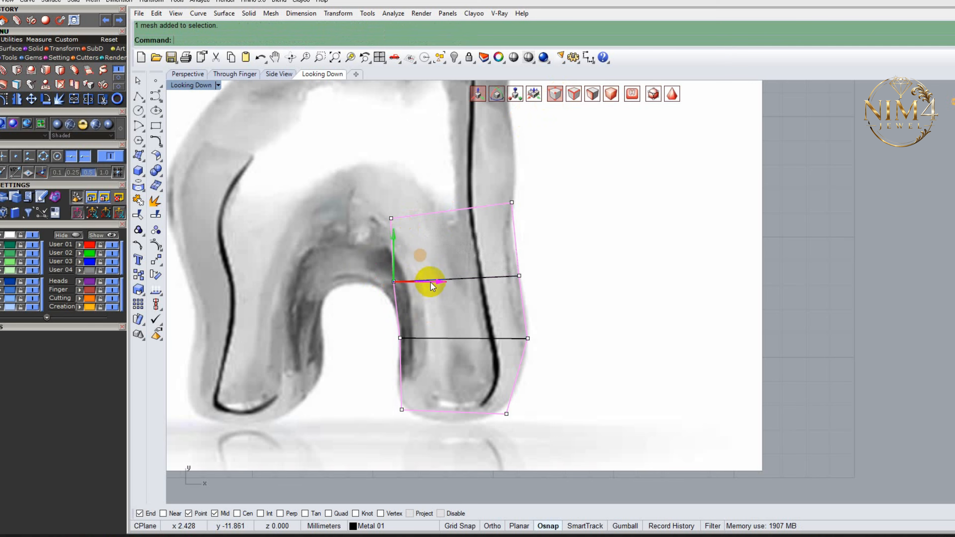
left_click(606, 311)
- Append a separate quad face over the foot of the elephant's hind leg
right_click_drag(575, 295, 609, 311)
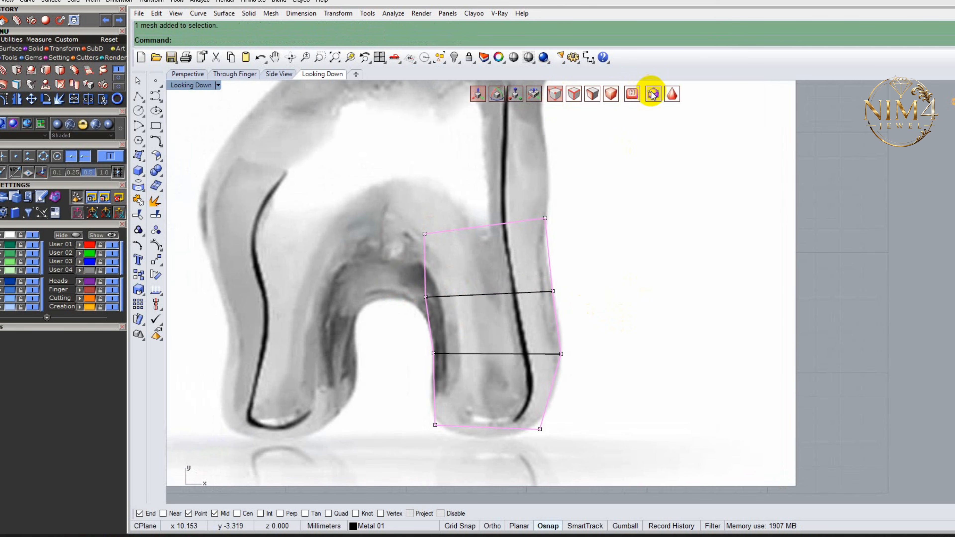
left_click(73, 70)
right_click_drag(341, 358, 408, 344)
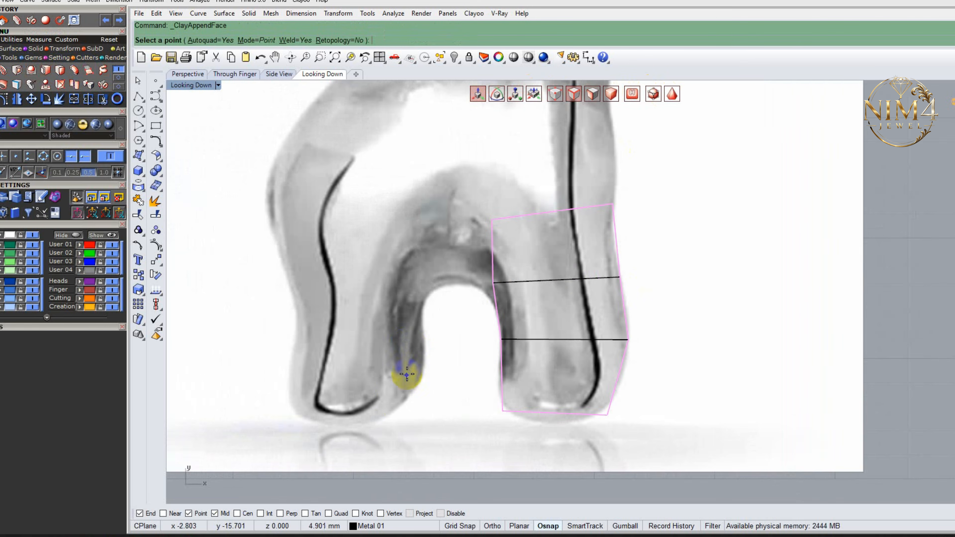
left_click(391, 415)
left_click(291, 414)
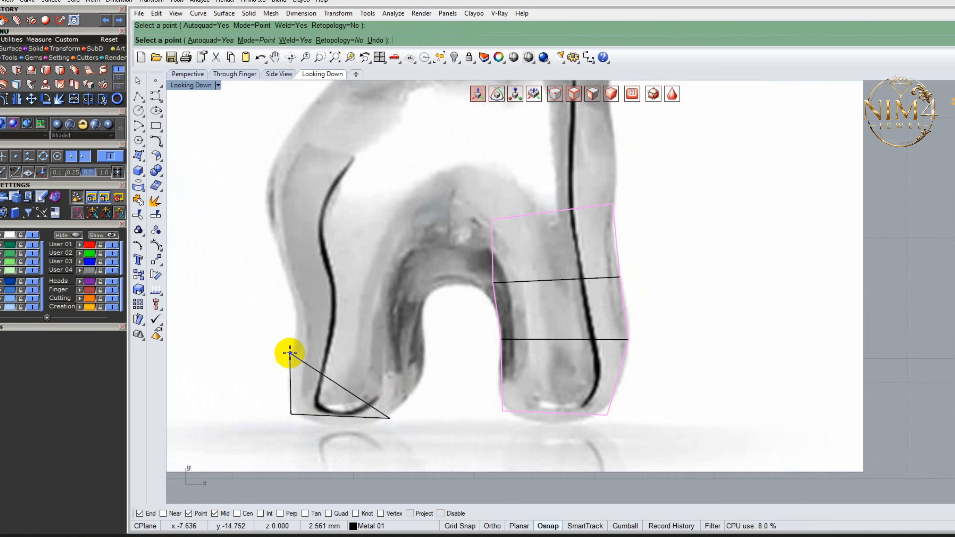
left_click(290, 350)
left_click(404, 359)
left_click(425, 356)
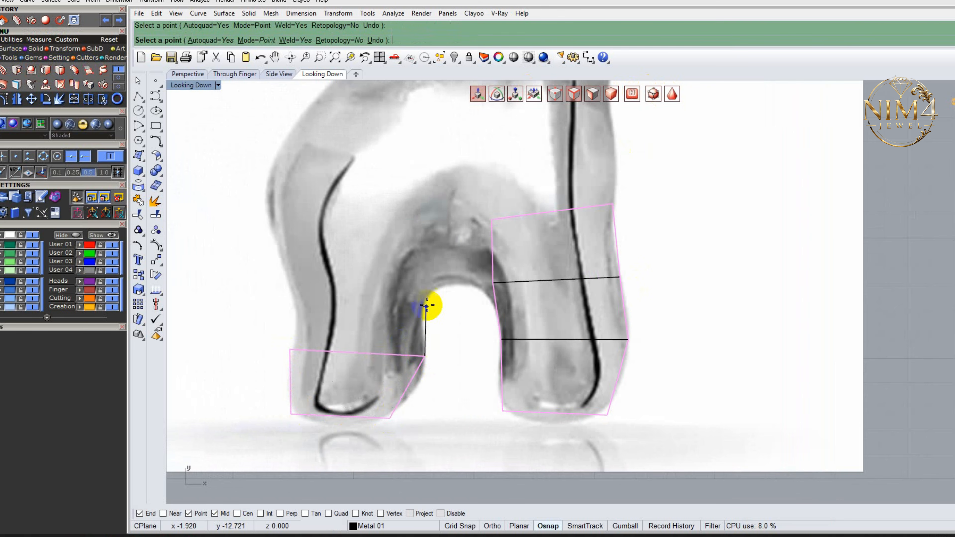
- Append two connected quads up the hind leg, reaching just above the arch between the legs
left_click(422, 294)
left_click(295, 292)
left_click(291, 350)
right_click_drag(351, 274, 360, 337)
left_click(431, 360)
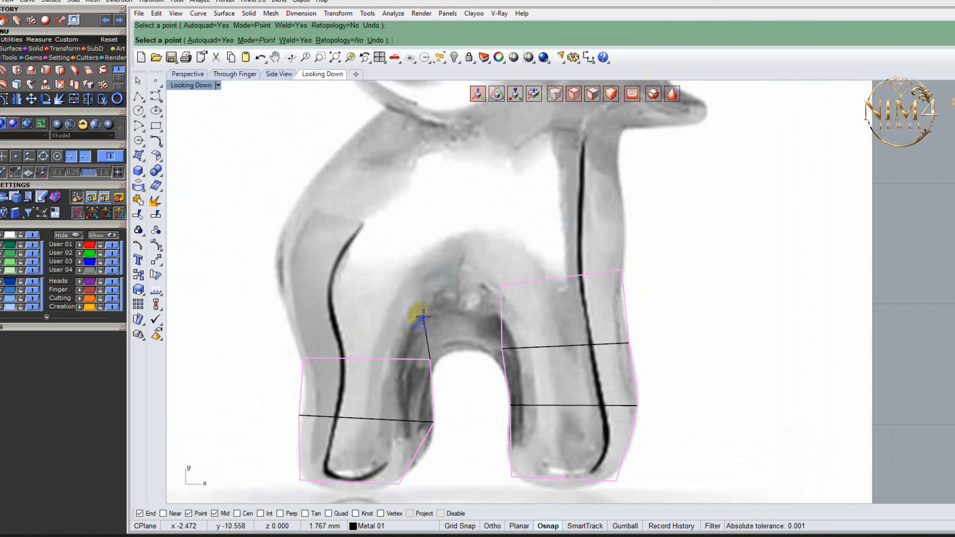
left_click(418, 293)
left_click(287, 303)
left_click(304, 357)
- Bridge the top quads of the two legs with a quad face across the belly arch
left_click(429, 357)
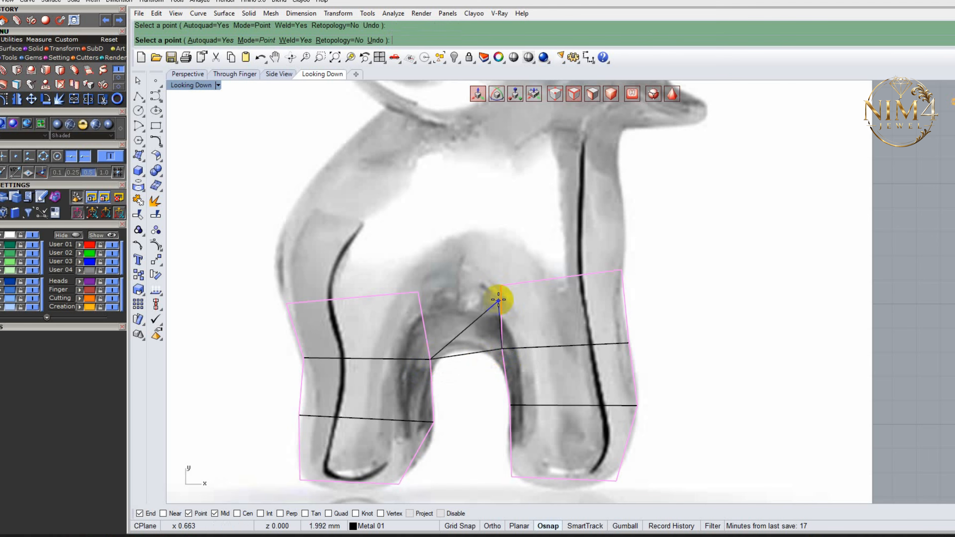
left_click(501, 286)
left_click(418, 293)
- Append a quad above the front leg, covering the front of the elephant's torso
right_click_drag(591, 227, 547, 286)
left_click(578, 329)
left_click(575, 240)
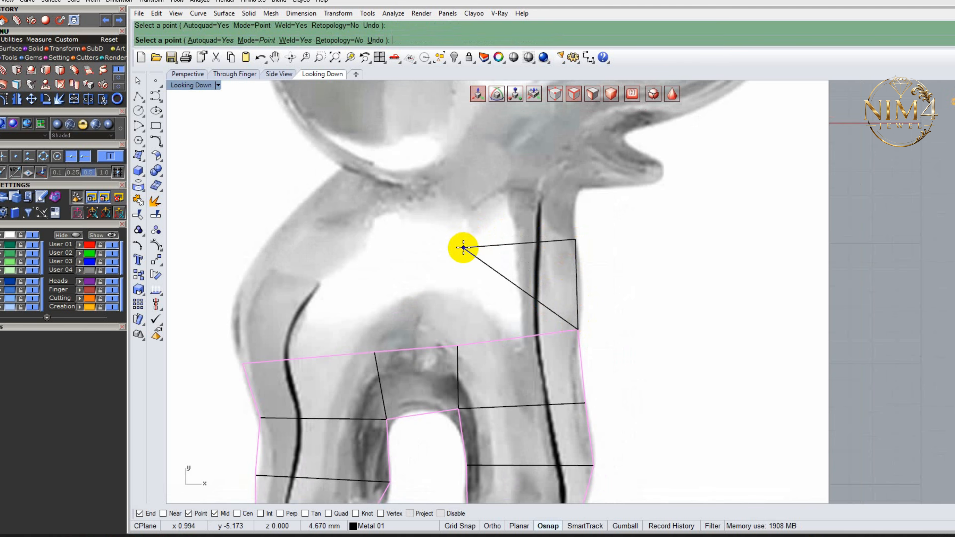
left_click(463, 248)
left_click(458, 344)
- Append the middle and rear torso quads, undoing the misplaced lower point and snapping it to the existing mesh vertex
left_click(464, 248)
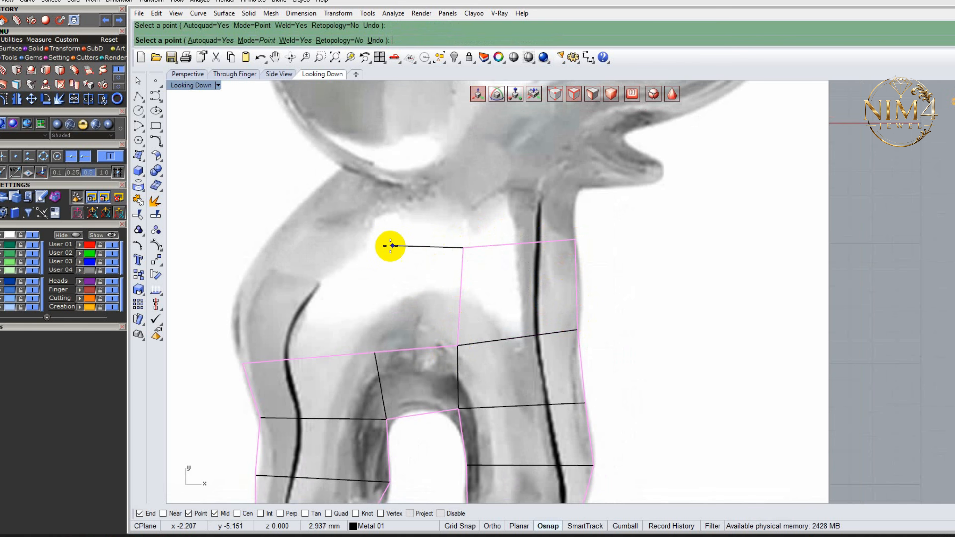
left_click(372, 251)
left_click(381, 361)
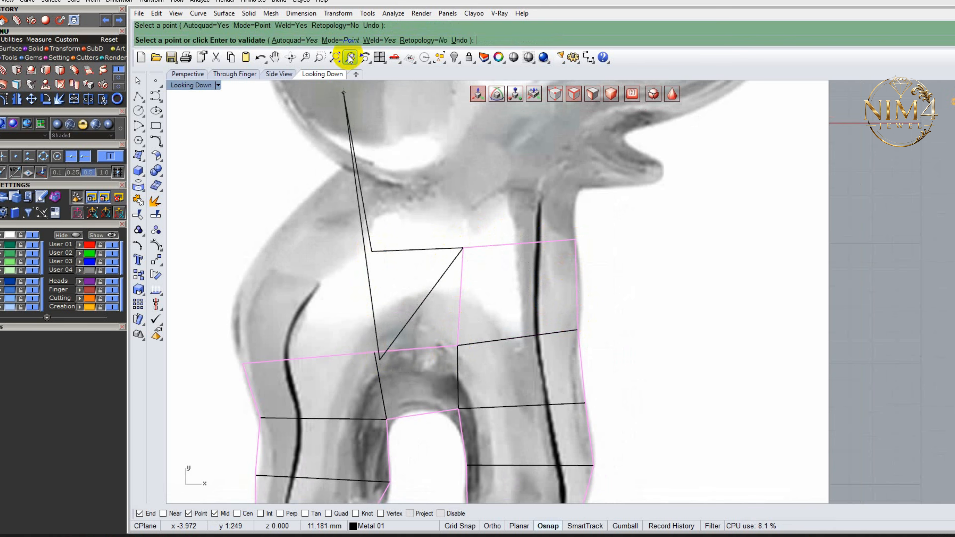
left_click(453, 40)
left_click(374, 352)
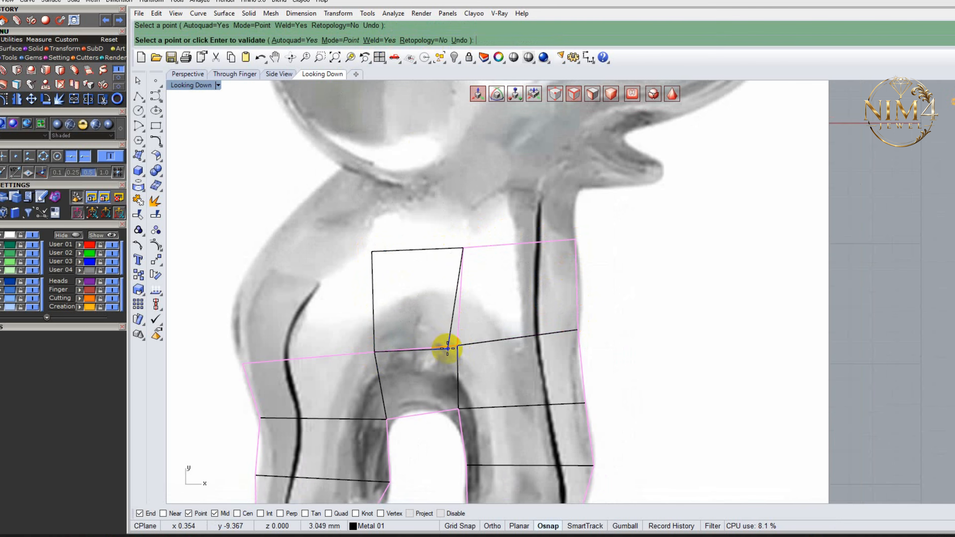
left_click(370, 251)
left_click(245, 270)
left_click(243, 364)
left_click(374, 352)
- Append two quads over the chest and mid torso, extending the mesh up to the base of the head
right_click_drag(430, 229, 422, 324)
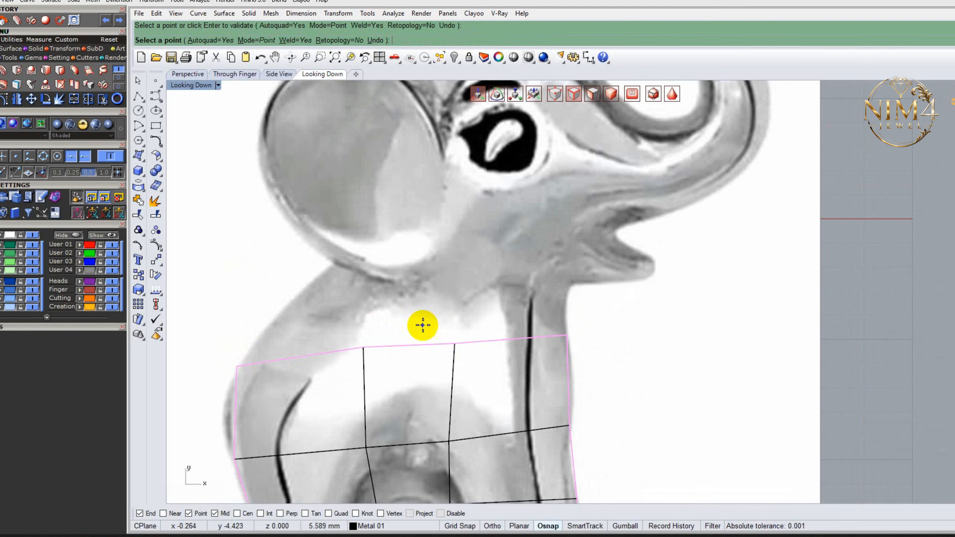
left_click(455, 343)
left_click(463, 279)
left_click(575, 282)
left_click(462, 280)
left_click(366, 282)
left_click(369, 345)
left_click(455, 343)
- Append a quad over the curve of the upper back to complete the top torso row
left_click(367, 282)
left_click(304, 293)
left_click(236, 365)
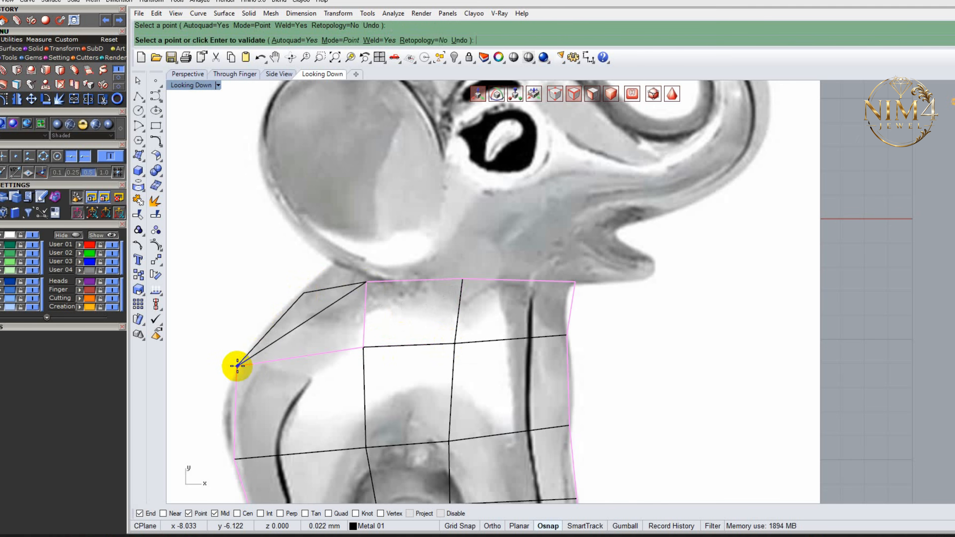
left_click(365, 347)
- Append a quad over the elephant's lower jaw, starting from the mesh corner at the top of the chest
right_click_drag(525, 254, 464, 319)
scroll(540, 334, "up", 2)
right_click_drag(519, 353, 538, 254)
scroll(538, 255, "down", 4)
right_click_drag(569, 294, 554, 325)
scroll(516, 291, "up", 3)
left_click(513, 281)
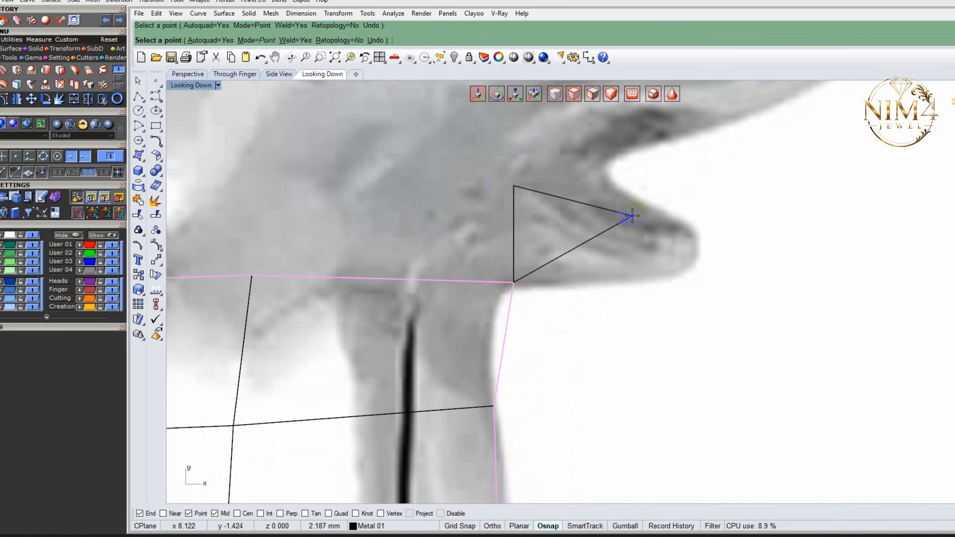
left_click(693, 226)
left_click(688, 274)
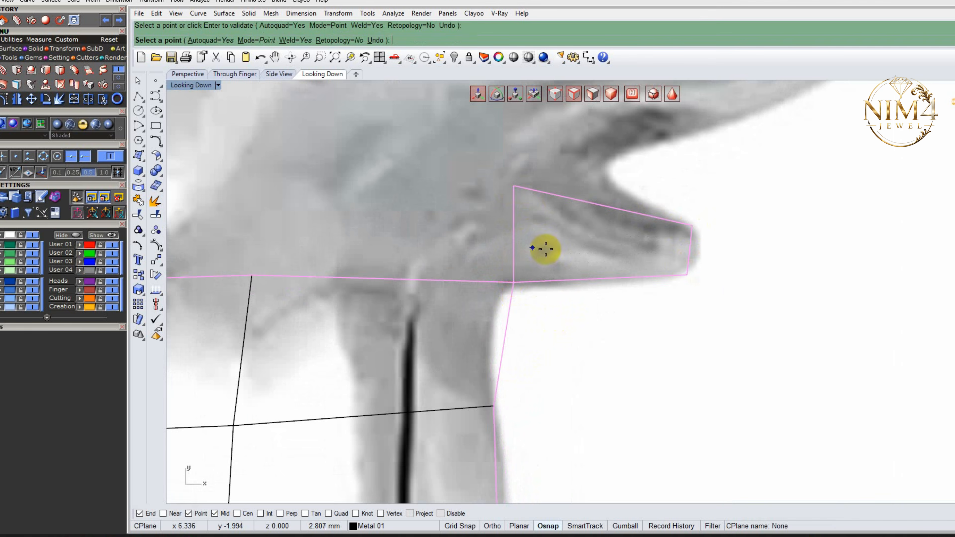
- Append a quad behind the lower jaw, joining it to the top edge of the chest face
right_click_drag(456, 235, 595, 273)
scroll(595, 272, "down", 4)
left_click(633, 239)
left_click(465, 235)
left_click(461, 299)
left_click(632, 304)
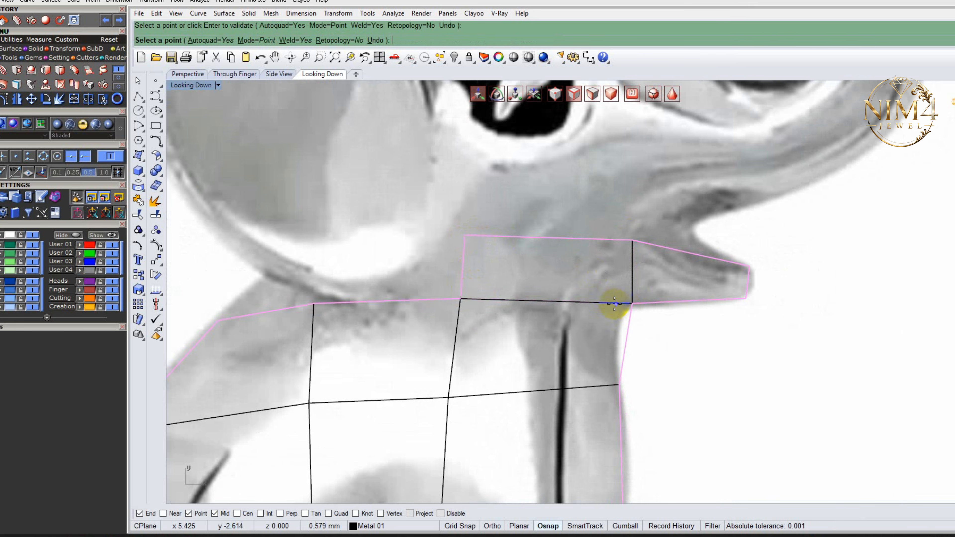
- Append a quad beneath the ear's lower edge, joining the cheek face to the mid-torso face
right_click_drag(400, 266, 480, 320)
scroll(481, 319, "down", 4)
scroll(482, 319, "up", 2)
left_click(533, 297)
left_click(501, 307)
left_click(412, 351)
left_click(531, 347)
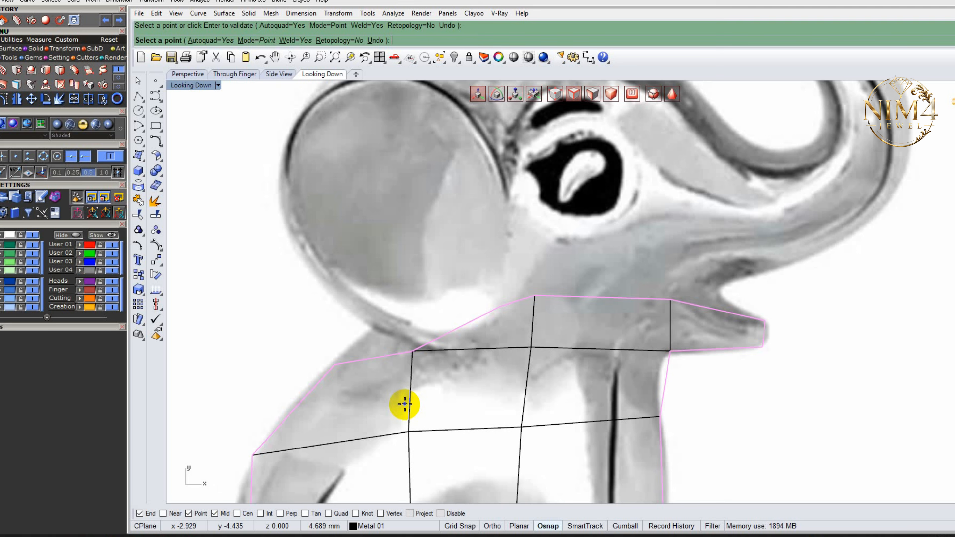
- Append a small face where the upper back meets the underside of the ear and validate it
left_click(412, 351)
left_click(371, 328)
left_click(335, 363)
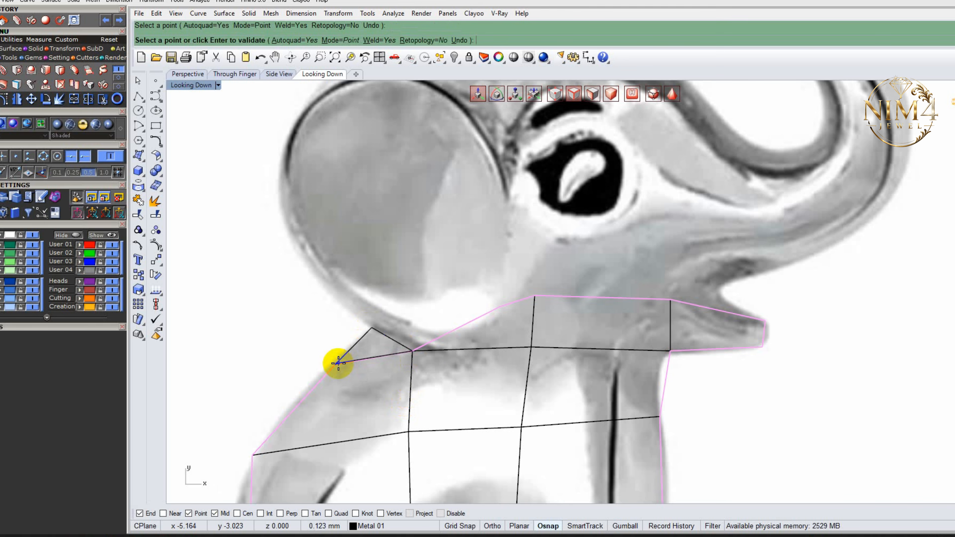
key("Return")
scroll(364, 334, "down", 3)
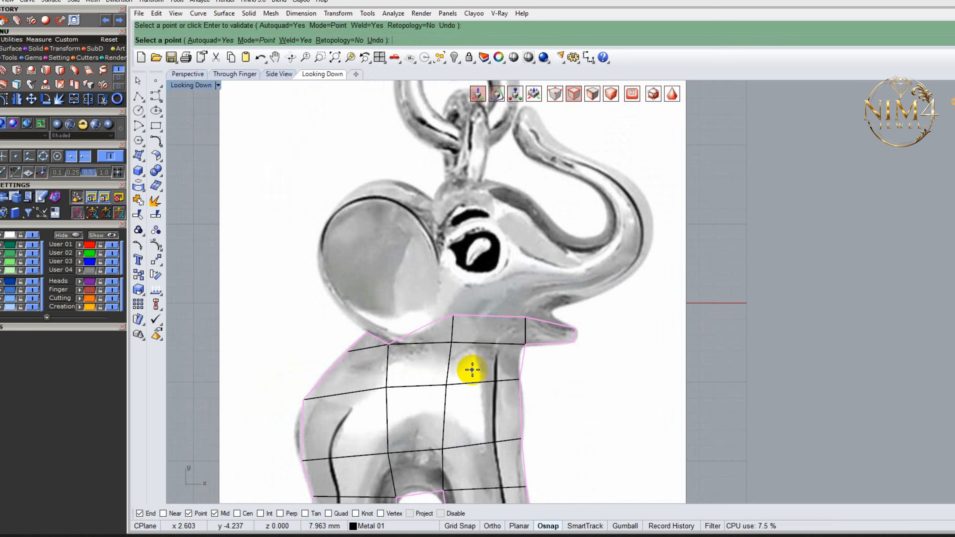
scroll(545, 327, "up", 5)
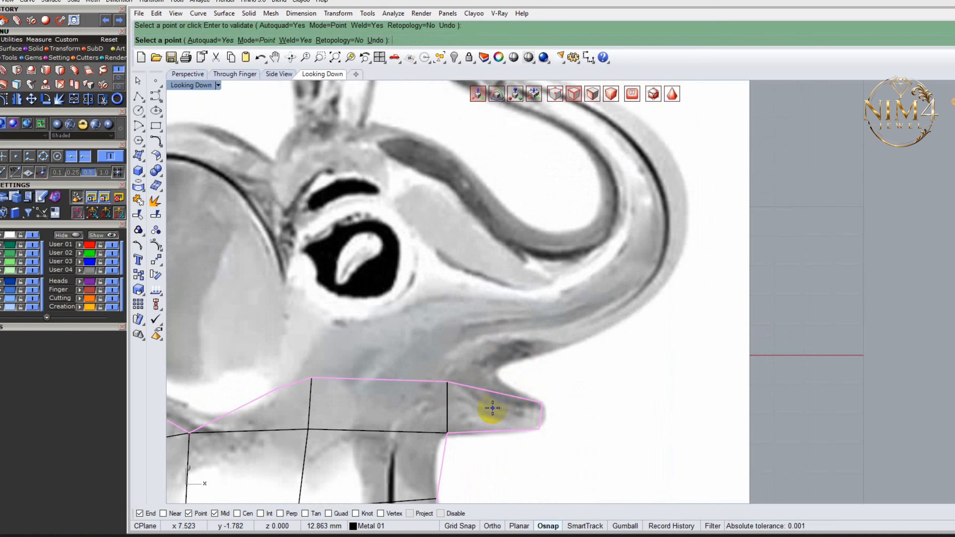
left_click(517, 381)
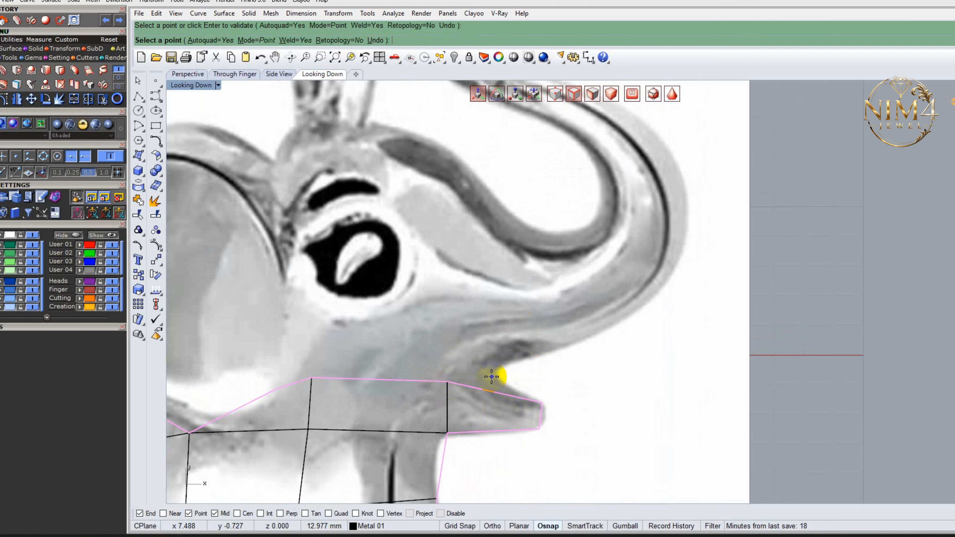
left_click(447, 383)
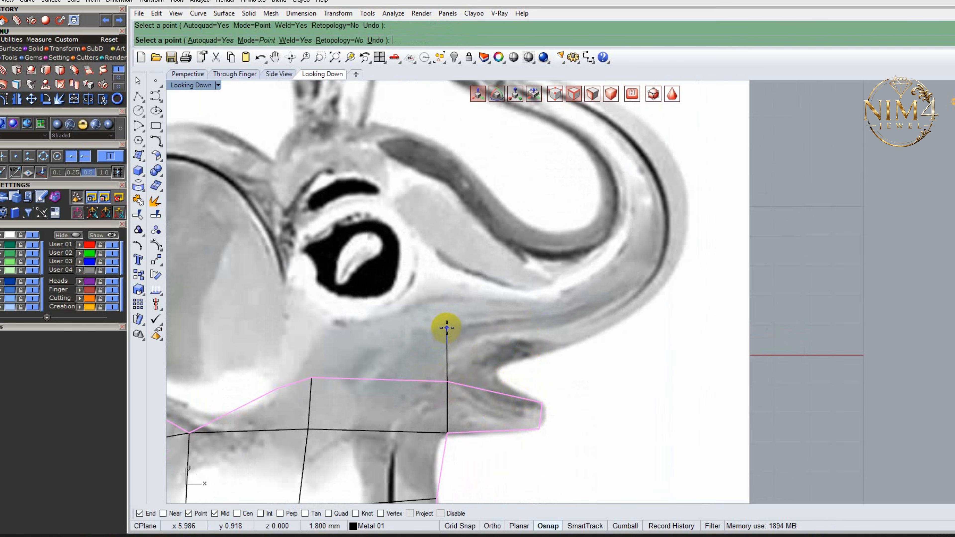
left_click(447, 329)
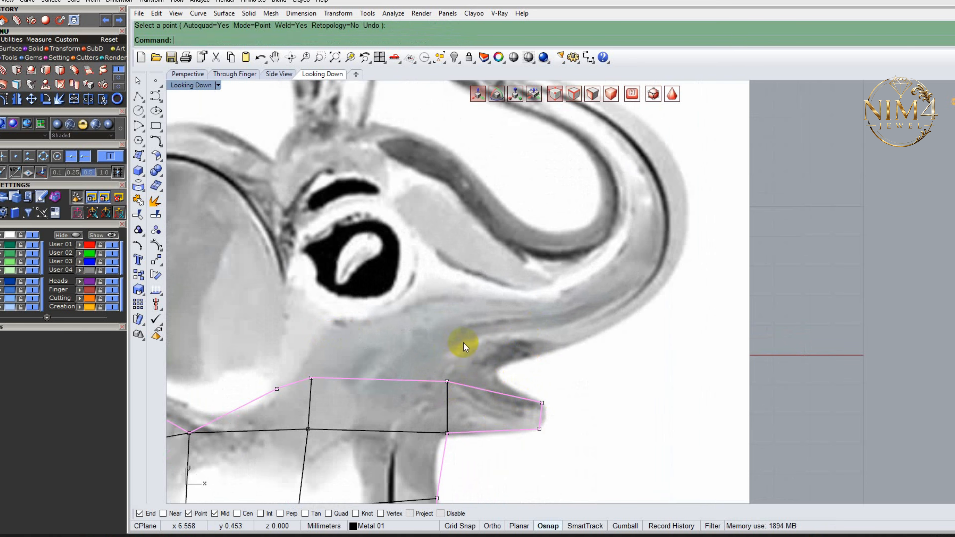
- Append a separate small quad face over the centre of the elephant's eye and finish face creation
scroll(464, 342, "down", 3)
scroll(465, 363, "up", 3)
right_click_drag(452, 341, 373, 311)
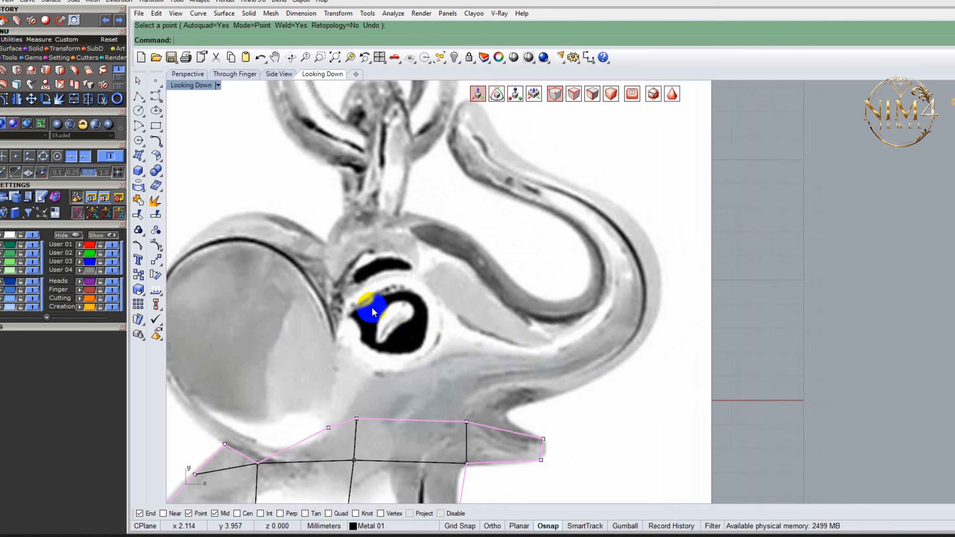
right_click(385, 313)
scroll(384, 312, "up", 2)
left_click(375, 305)
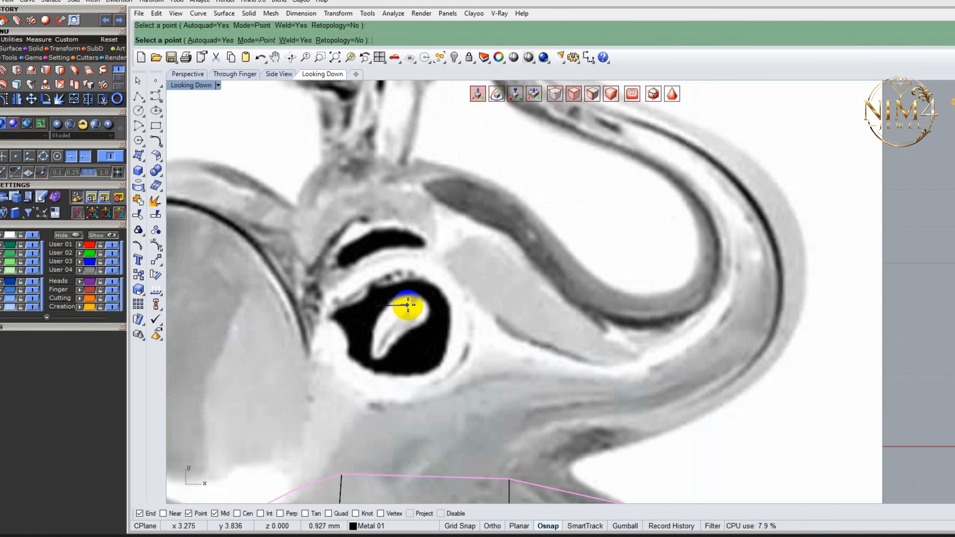
left_click(428, 306)
left_click(426, 351)
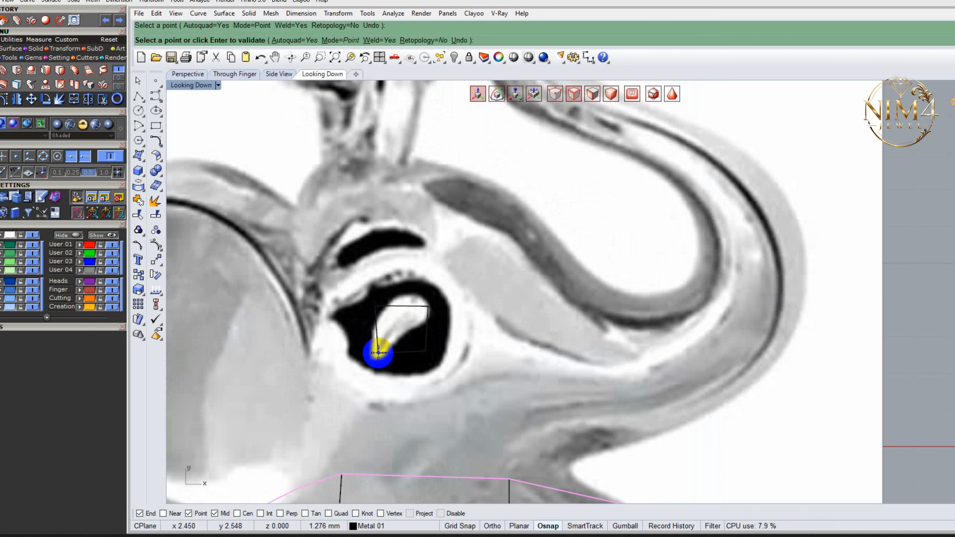
right_click_drag(424, 355, 453, 351)
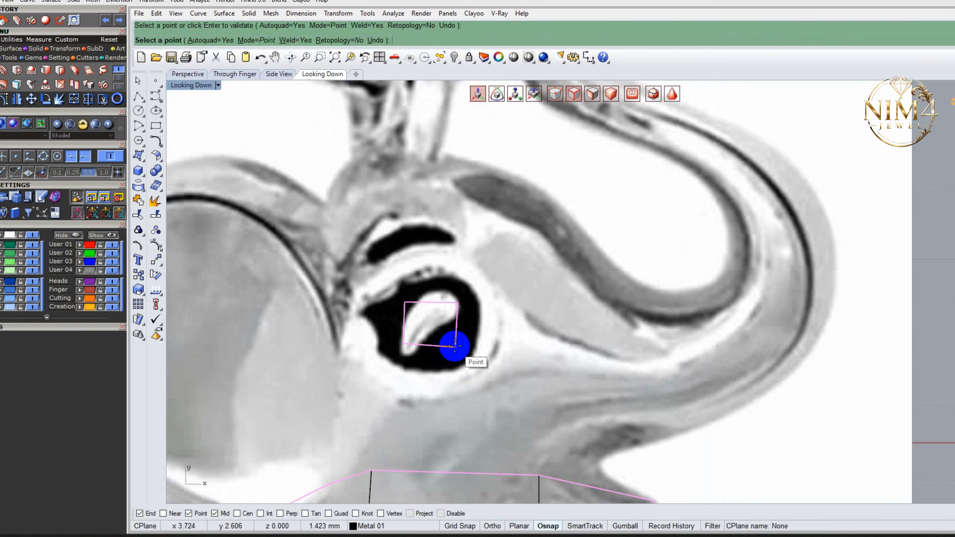
scroll(457, 346, "up", 2)
key("Return")
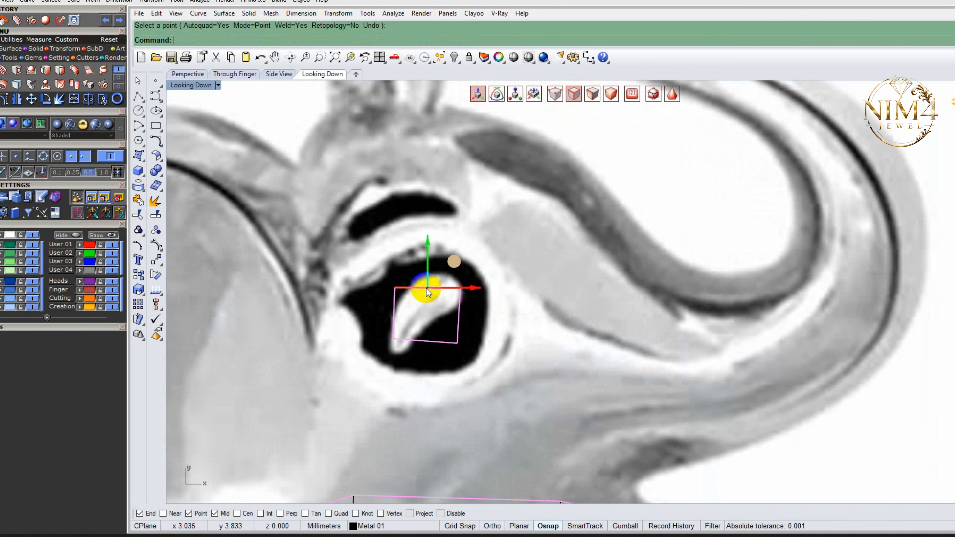
- Select the four edges of the eye quad and extrude them outward into a ring of faces reaching the eye's outline
left_click(393, 315, "shift")
left_click(408, 339, "shift")
left_click(458, 331, "shift")
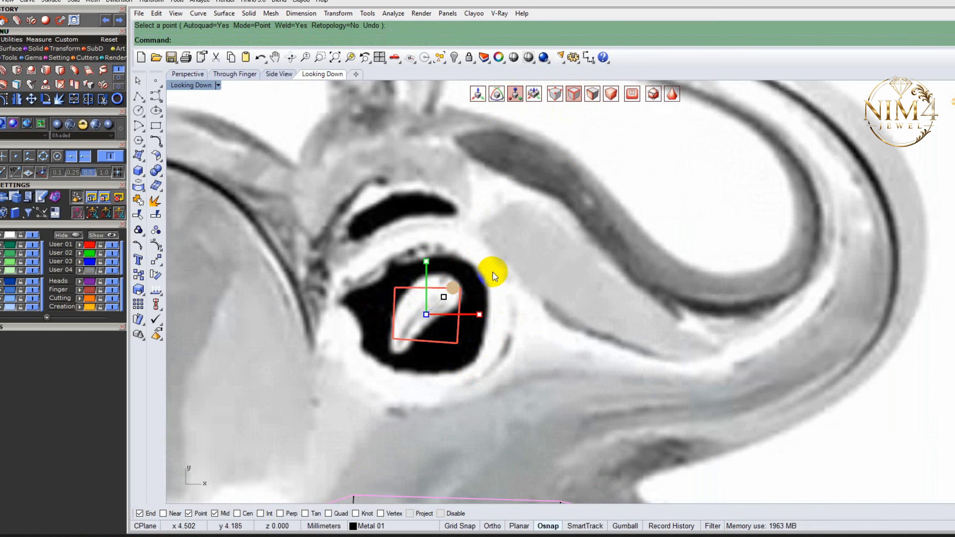
mouse_move(457, 292)
left_mouse_down()
mouse_move(465, 275)
mouse_move(499, 264)
left_mouse_up()
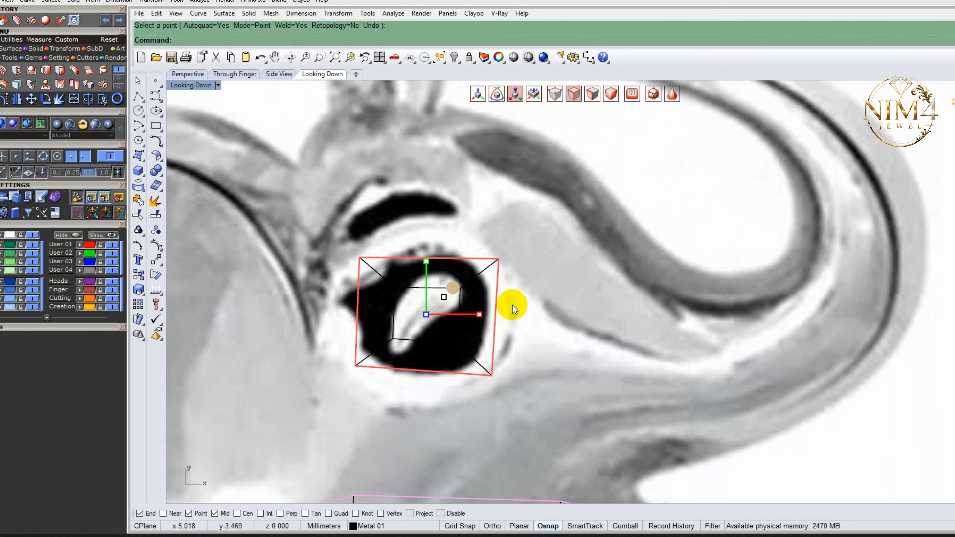
- In smooth display, move the eye ring's upper, lower and rear edges outward to fit the black eye shape, and return to flat display
left_click(677, 94)
scroll(512, 298, "up", 2)
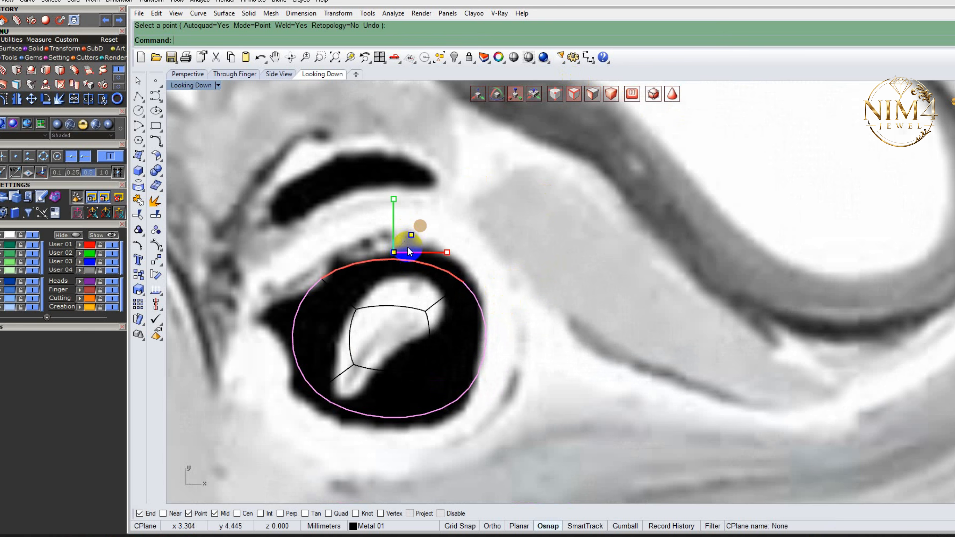
left_click_drag(420, 226, 421, 215)
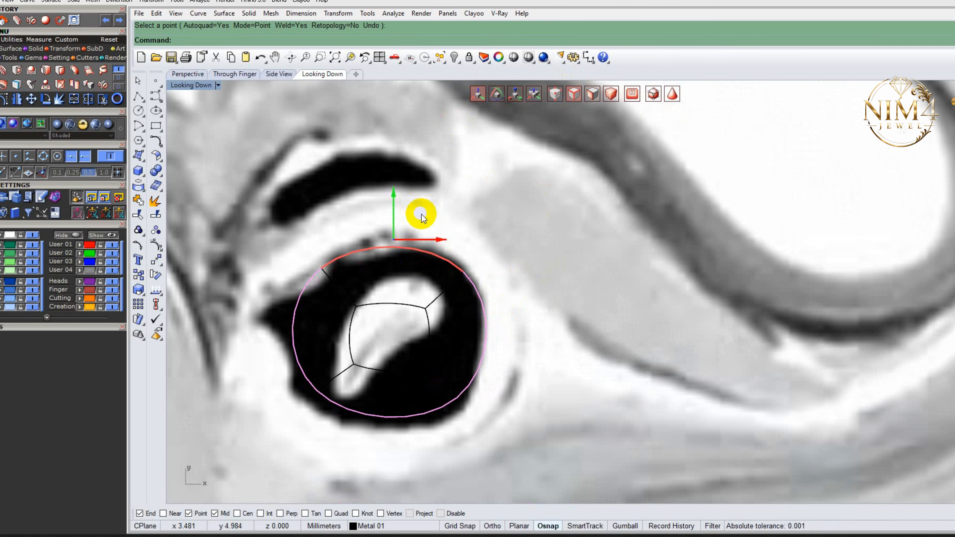
left_click(385, 416)
left_click_drag(408, 396, 408, 408)
left_click(294, 338)
left_click_drag(310, 313, 298, 312)
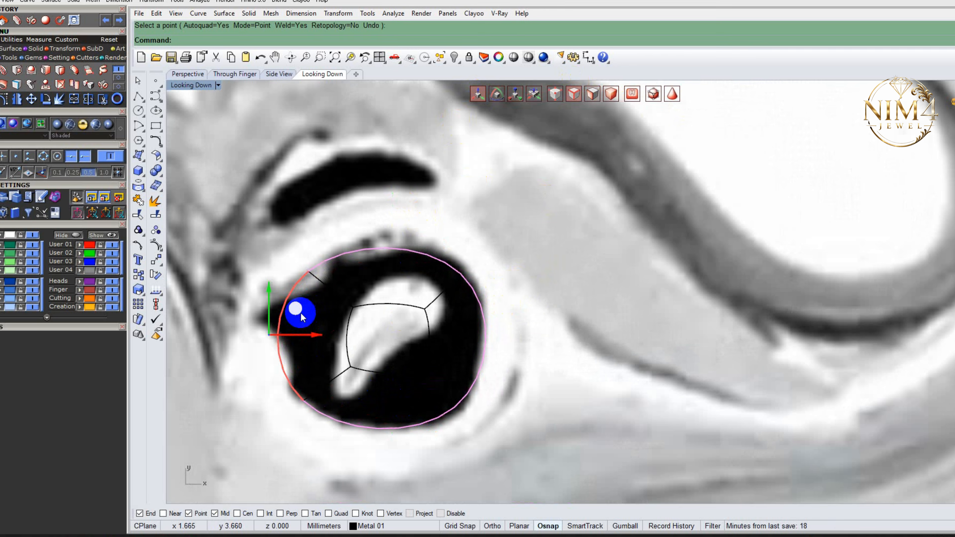
key("Escape")
scroll(433, 317, "down", 5)
right_click_drag(502, 355, 500, 332)
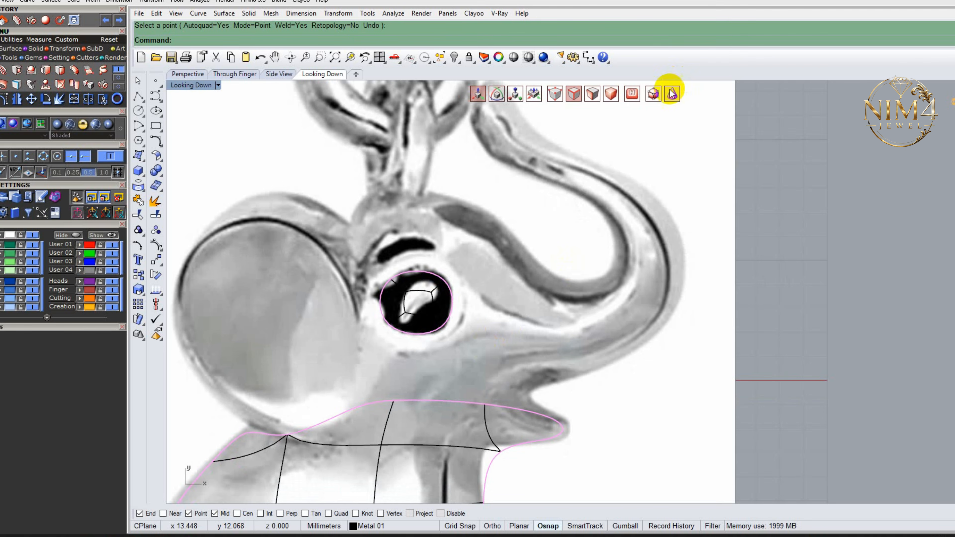
left_click(671, 96)
- Append a quad joining the lower edge of the eye ring to the top edge of the jaw face below it
right_click_drag(556, 303, 553, 271)
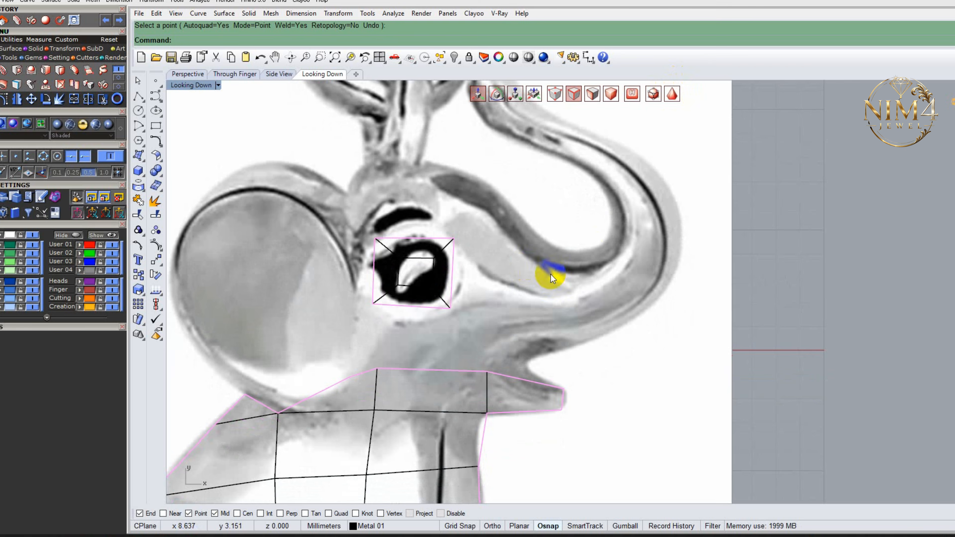
right_click_drag(448, 312, 467, 305)
scroll(468, 305, "up", 2)
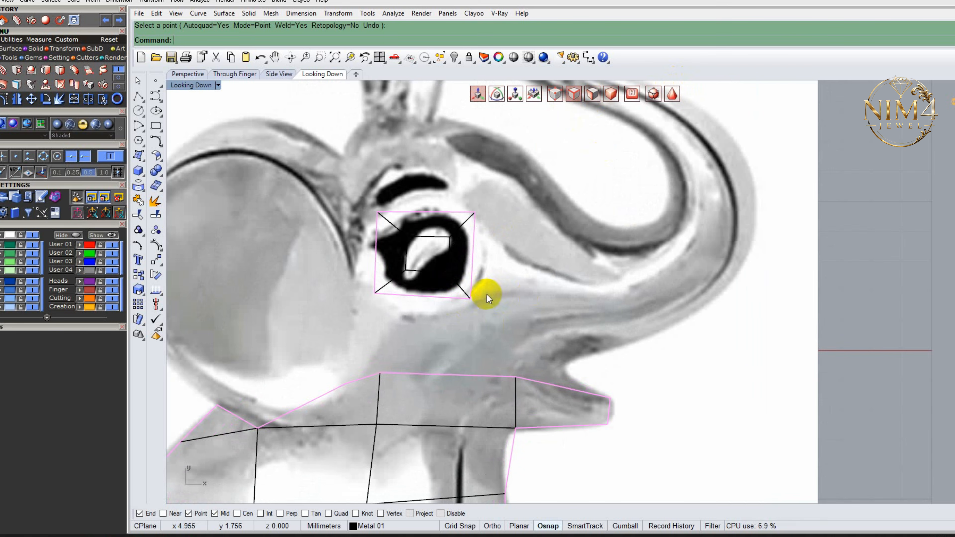
left_click(92, 72)
right_click_drag(535, 343, 542, 322)
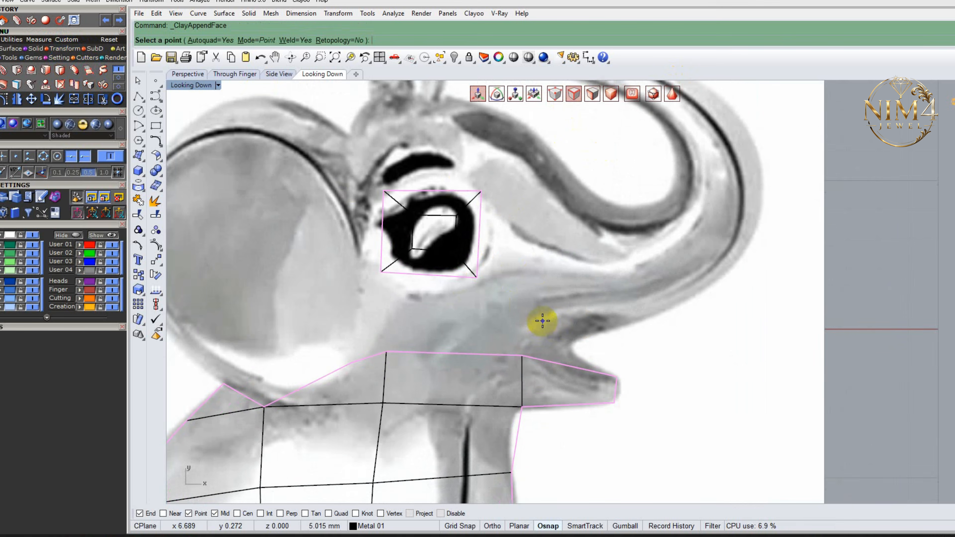
scroll(444, 309, "up", 2)
left_click(484, 269)
left_click(539, 367)
left_click(373, 362)
left_click(366, 264)
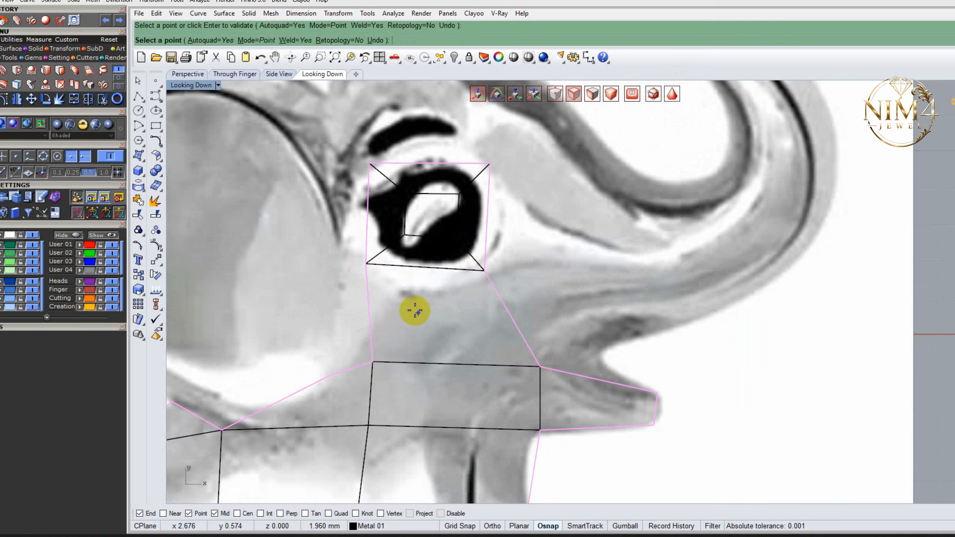
- Append a quad at the base of the trunk, built on the front edge of the face below the eye
right_click_drag(547, 321, 479, 323)
scroll(483, 325, "up", 2)
left_click(406, 264)
left_click(518, 225)
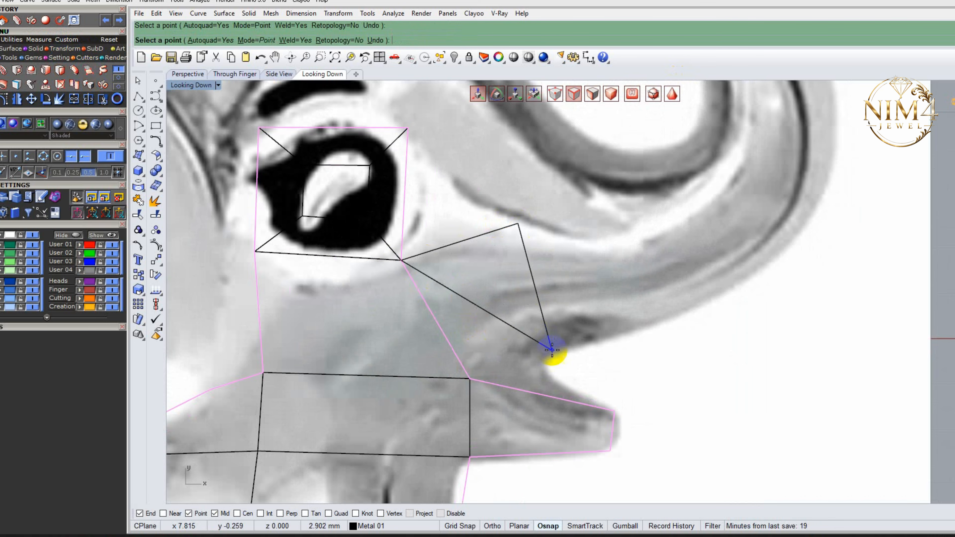
left_click(557, 348)
left_click(469, 379)
- Append a quad between the trunk base and the lower jaw, and pull its free corner back into the corner of the mouth
right_click_drag(521, 368, 490, 341)
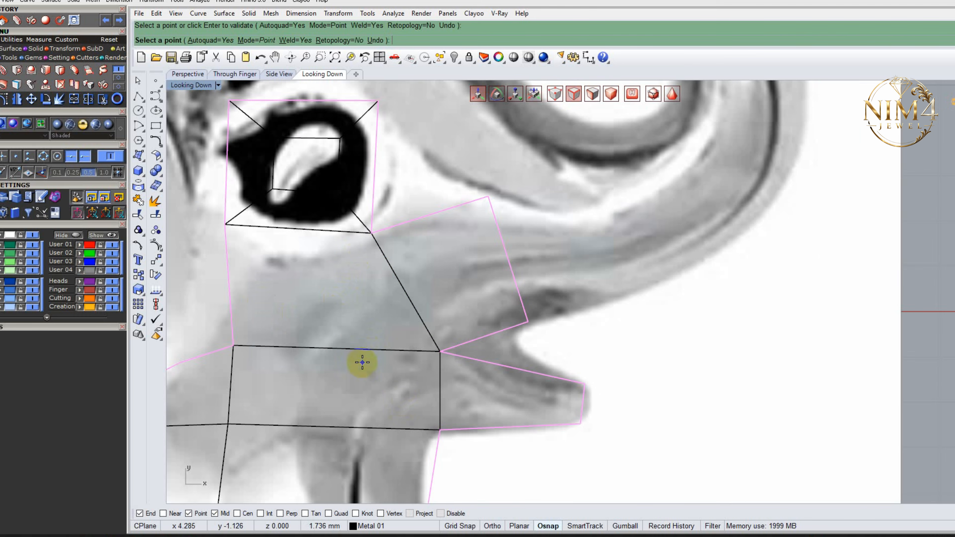
right_click_drag(477, 375, 423, 353)
left_click(475, 300)
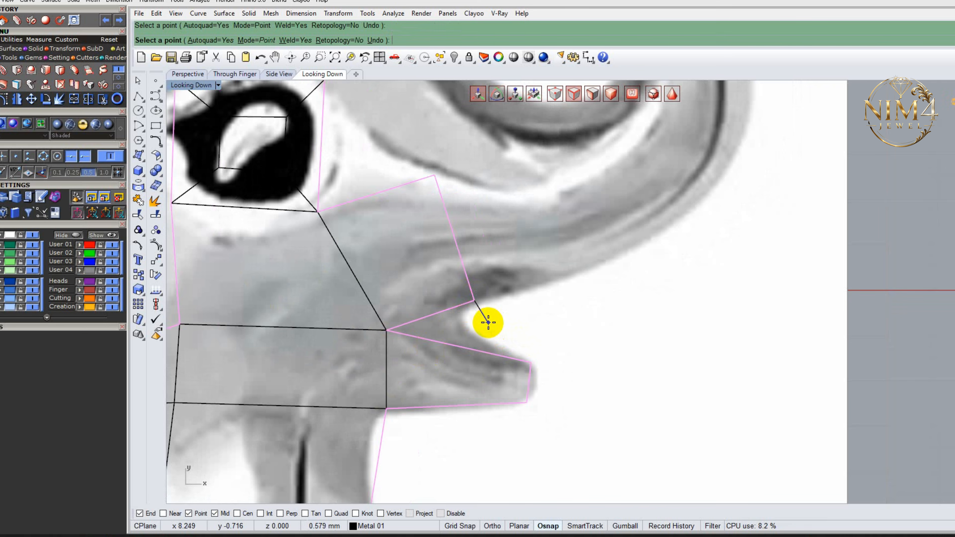
left_click(530, 362)
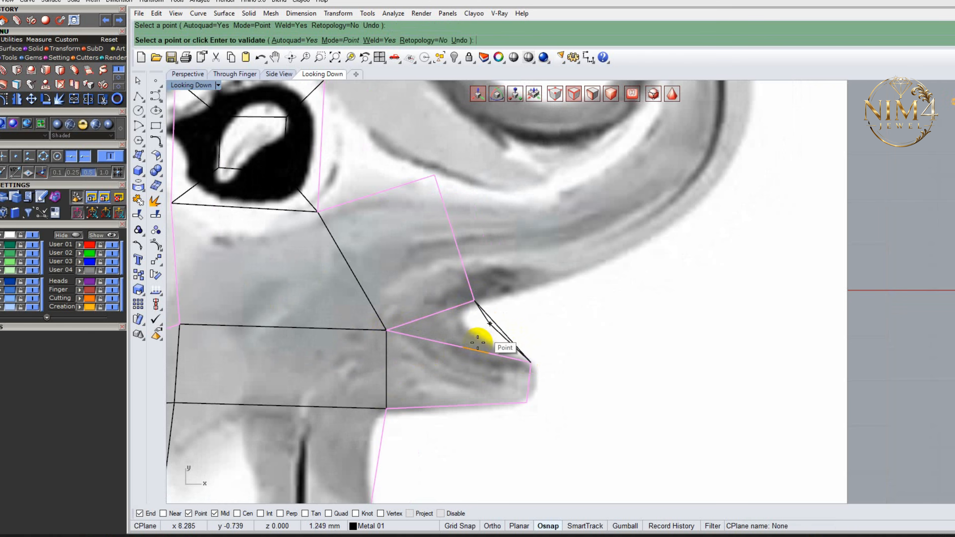
left_click(108, 20)
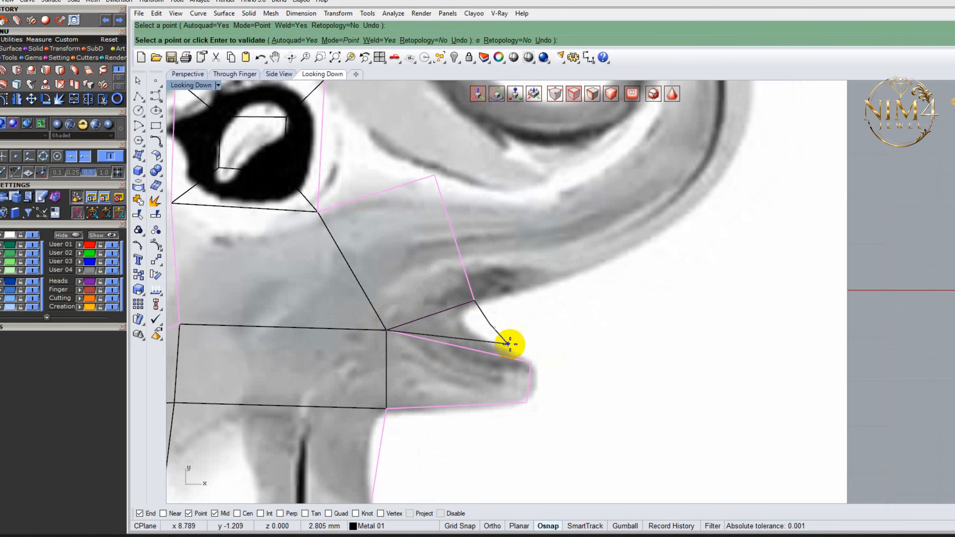
left_click(531, 362)
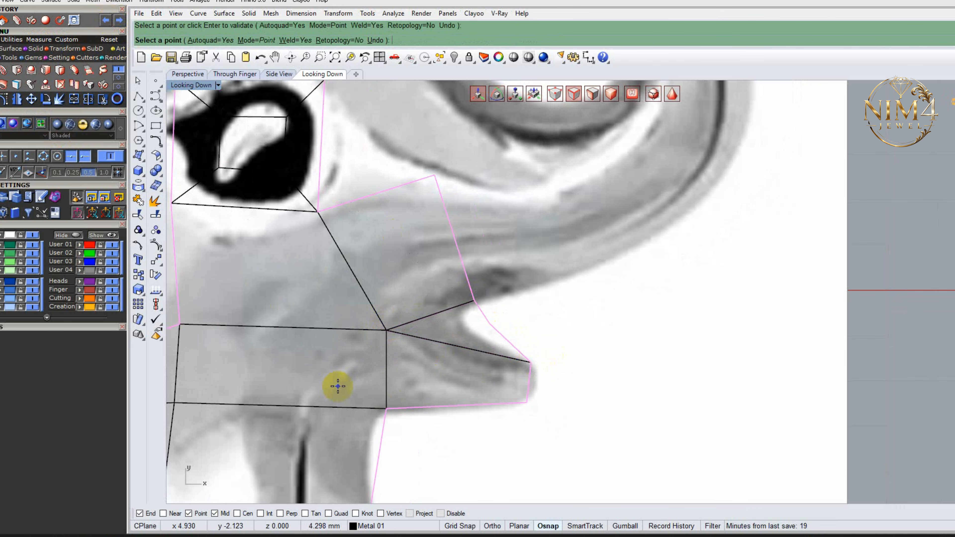
key("Return")
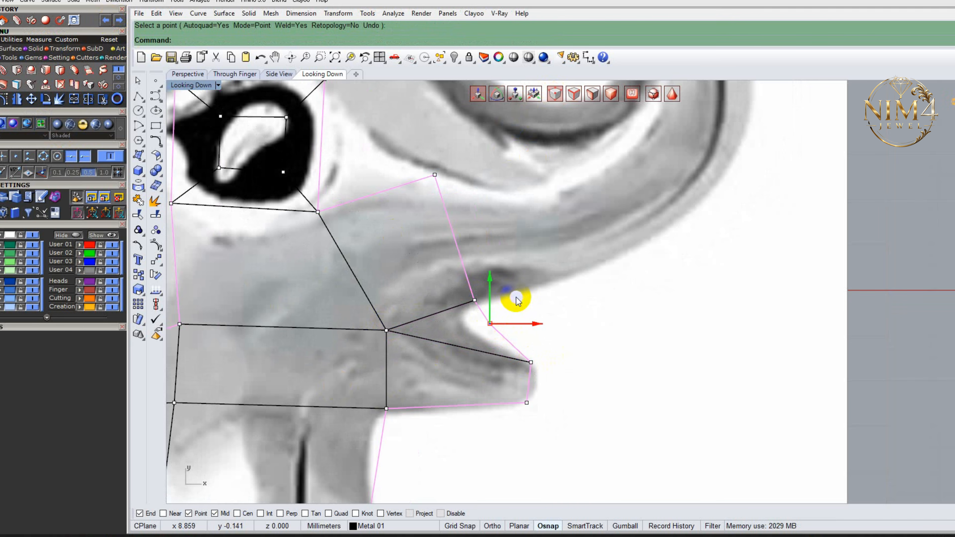
left_click_drag(516, 300, 492, 307)
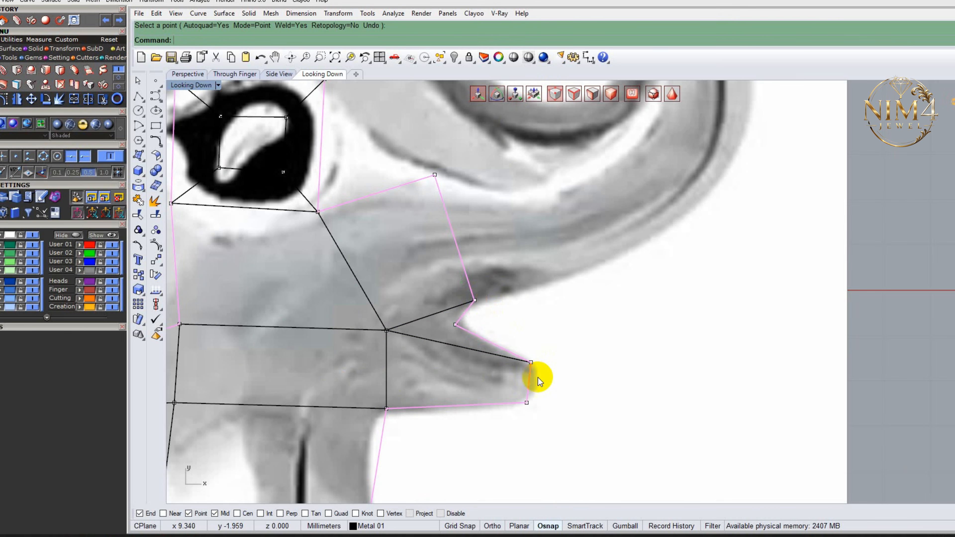
scroll(538, 378, "down", 3)
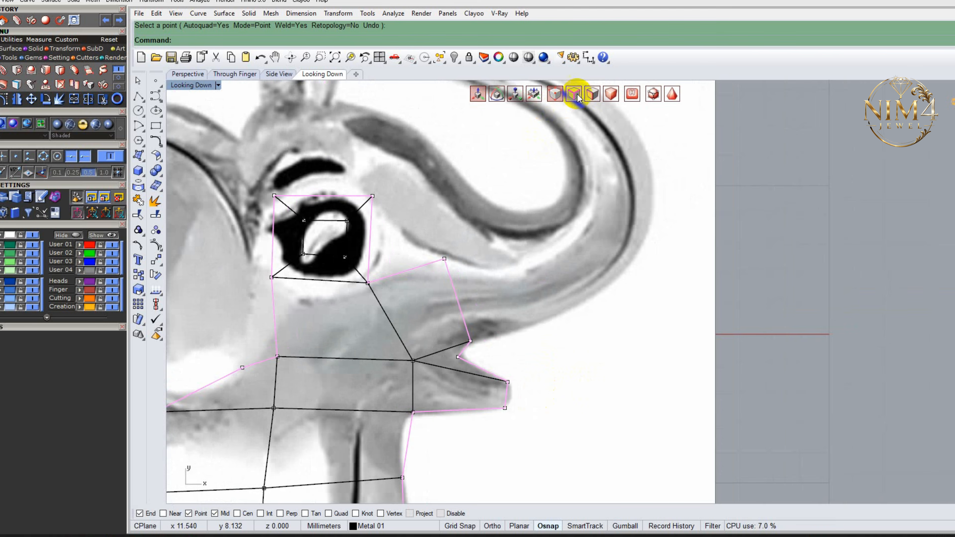
- Append a quad along the underside of the trunk, continuing from the front edge of the trunk base face
left_click(92, 73)
right_click_drag(427, 338, 442, 338)
left_click(486, 339)
left_click(548, 324)
left_click(534, 249)
left_click(460, 259)
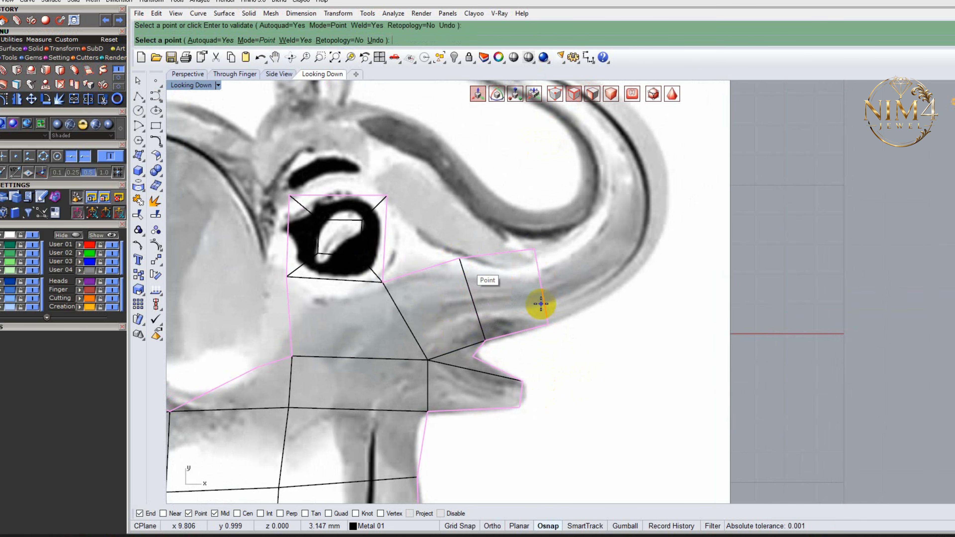
- Append a quad above the underside trunk face, reaching up to the inner edge of the trunk curve
right_click_drag(480, 222, 448, 299)
left_click(424, 334)
left_click(502, 289)
left_click(502, 326)
left_click(501, 326)
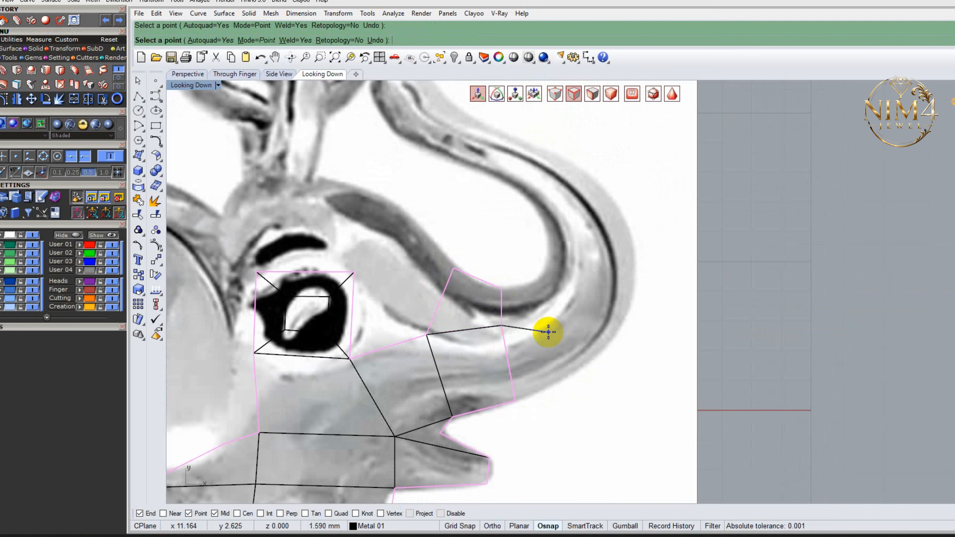
- Append two more quads around the trunk bend, one along its outer side and one along its inner side
left_click(555, 324)
left_click(569, 375)
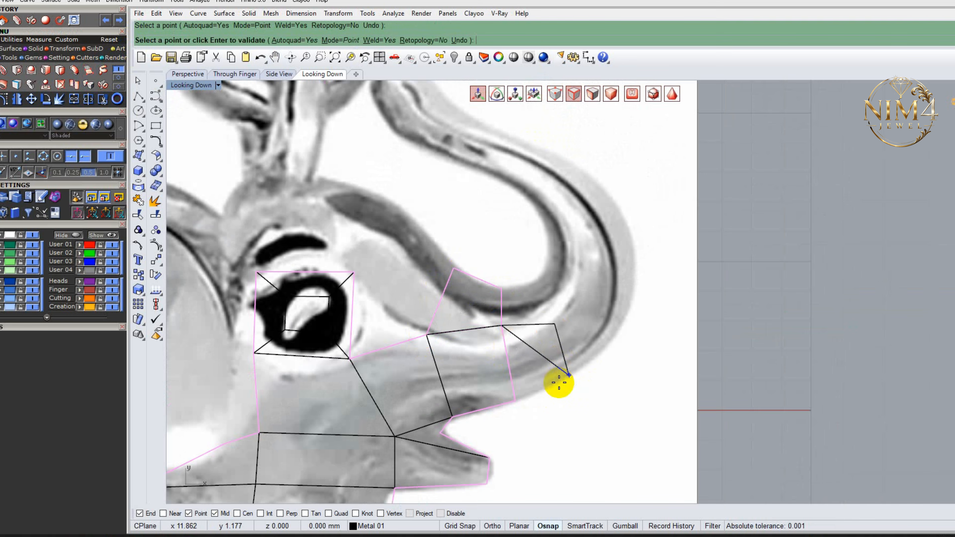
left_click(515, 400)
left_click(555, 323)
left_click(538, 278)
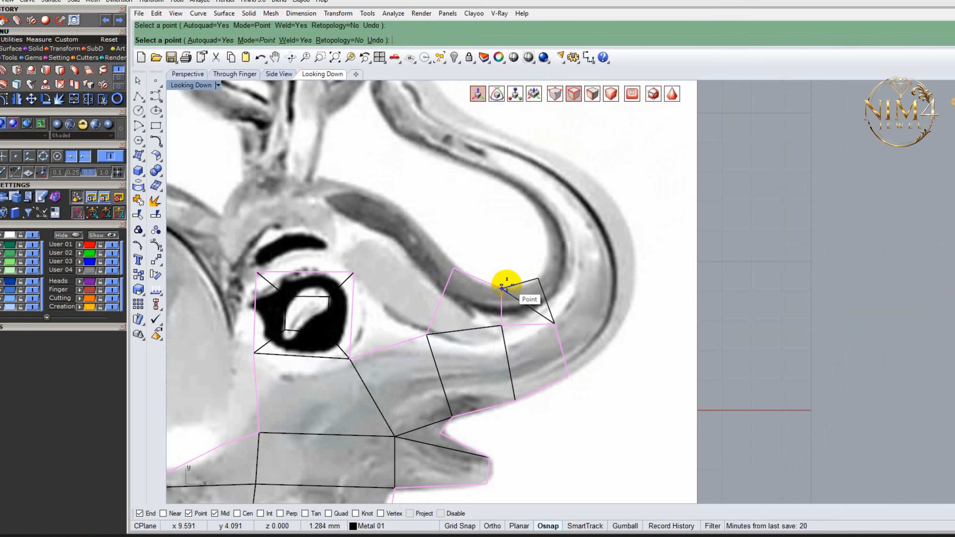
left_click(501, 288)
left_click(501, 326)
- Append another inner and outer quad where the trunk turns upward, and finish face creation
scroll(587, 324, "down", 3)
scroll(550, 341, "up", 3)
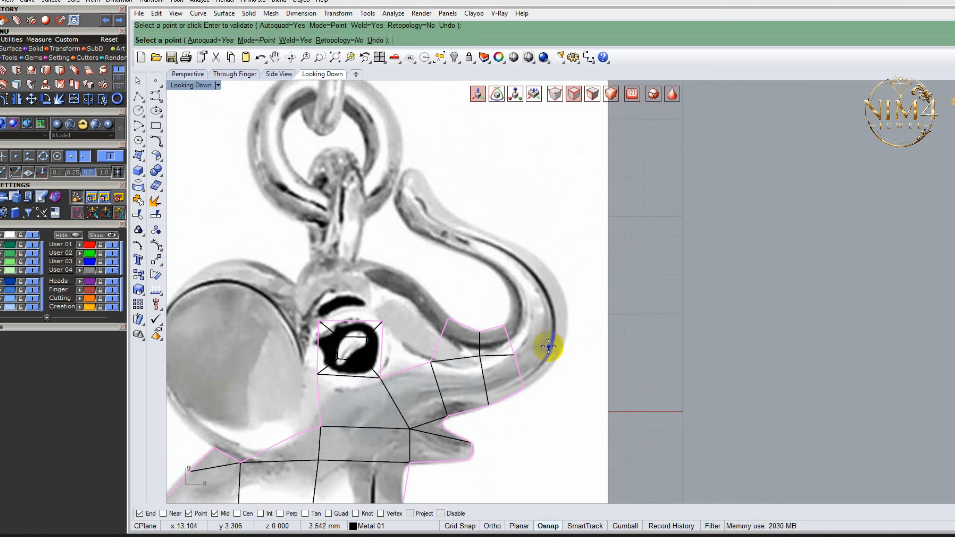
scroll(538, 384, "up", 4)
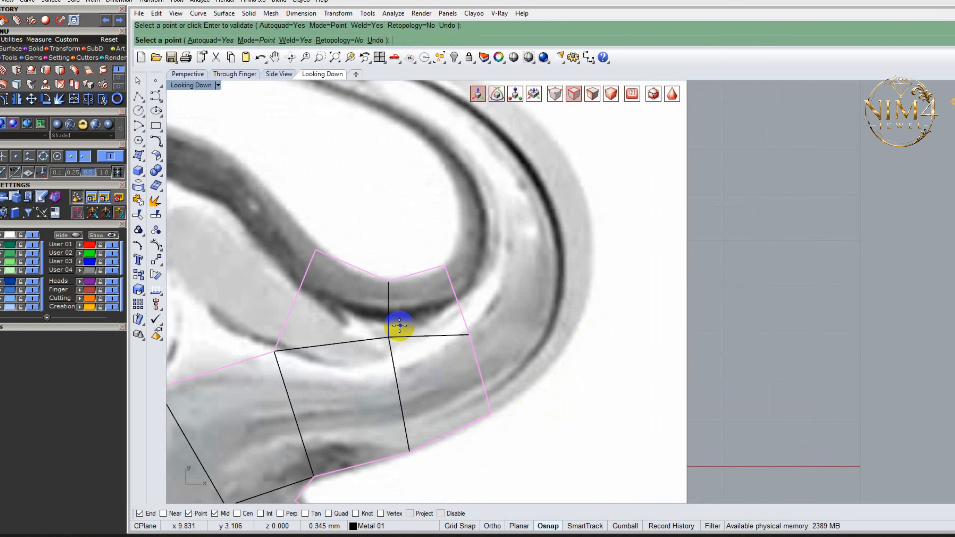
left_click(469, 334)
left_click(519, 278)
left_click(459, 239)
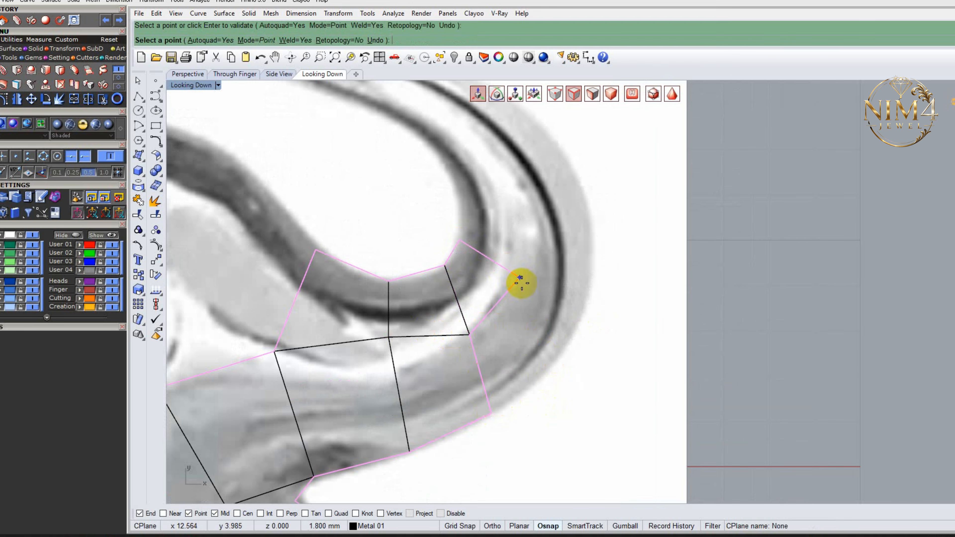
left_click(574, 329)
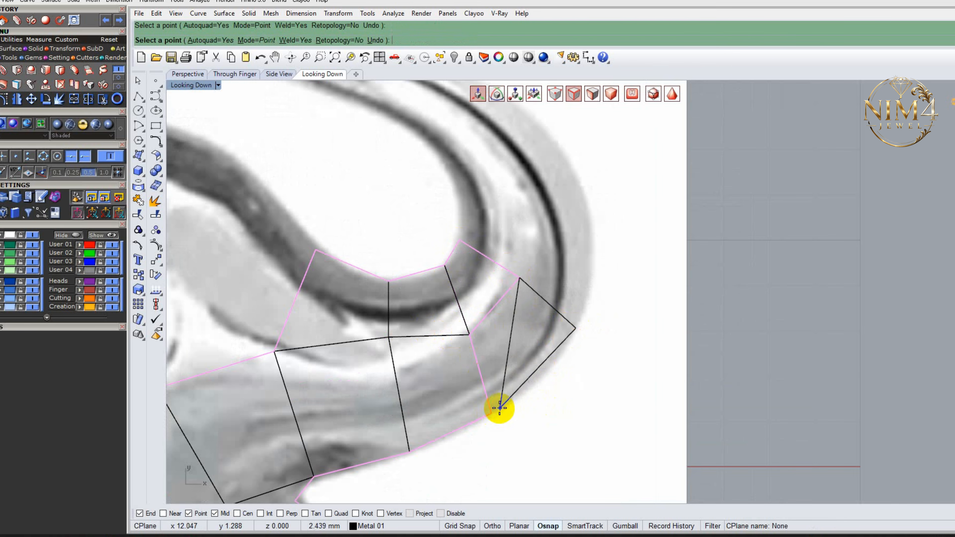
left_click(491, 413)
key("Return")
- Delete the trunk faces beyond the trunk base quad
scroll(506, 326, "down", 5)
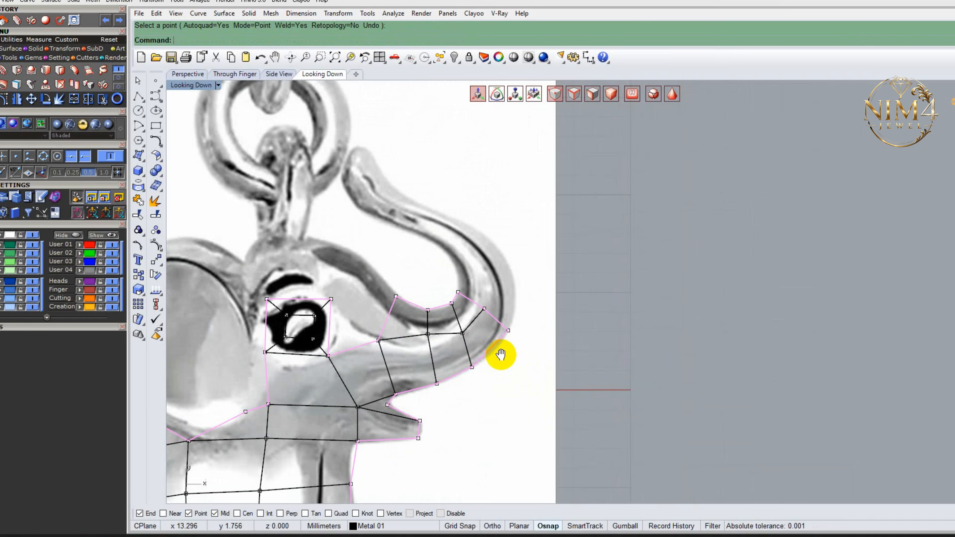
scroll(501, 352, "up", 2)
left_click_drag(505, 367, 401, 267)
key("Delete")
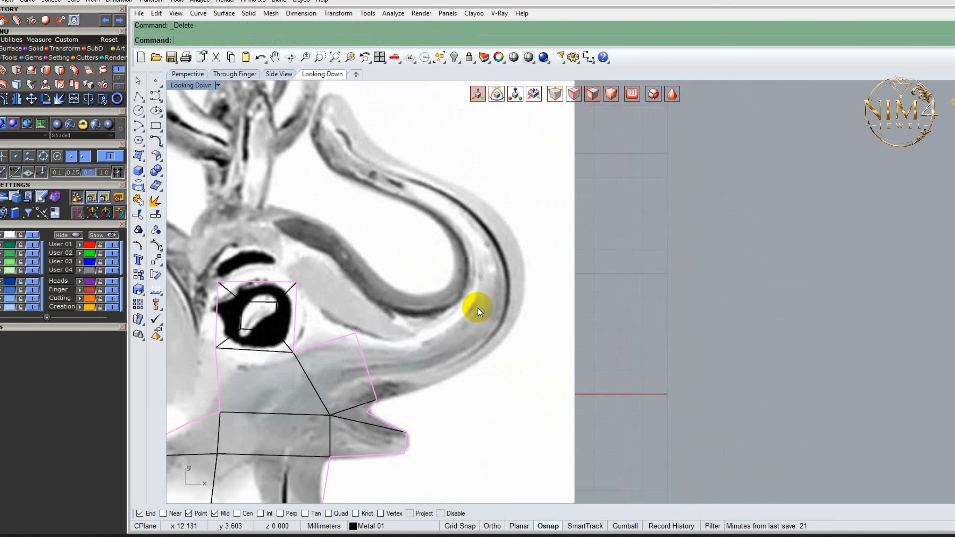
- Draw an interpolated curve along the trunk's inner edge, from the bottom of the bend up to the trunk tip
scroll(470, 316, "down", 2)
scroll(445, 342, "up", 2)
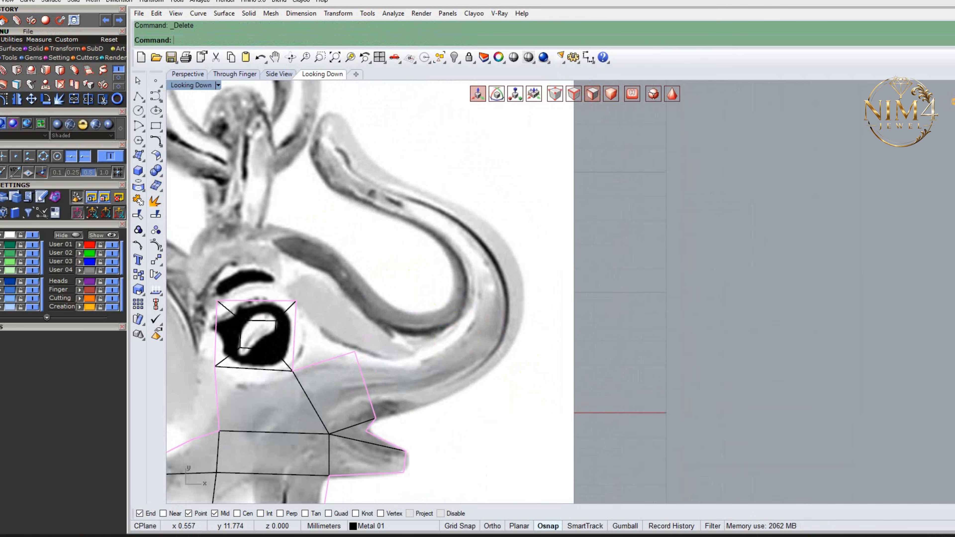
left_click(0, 49)
left_click(4, 70)
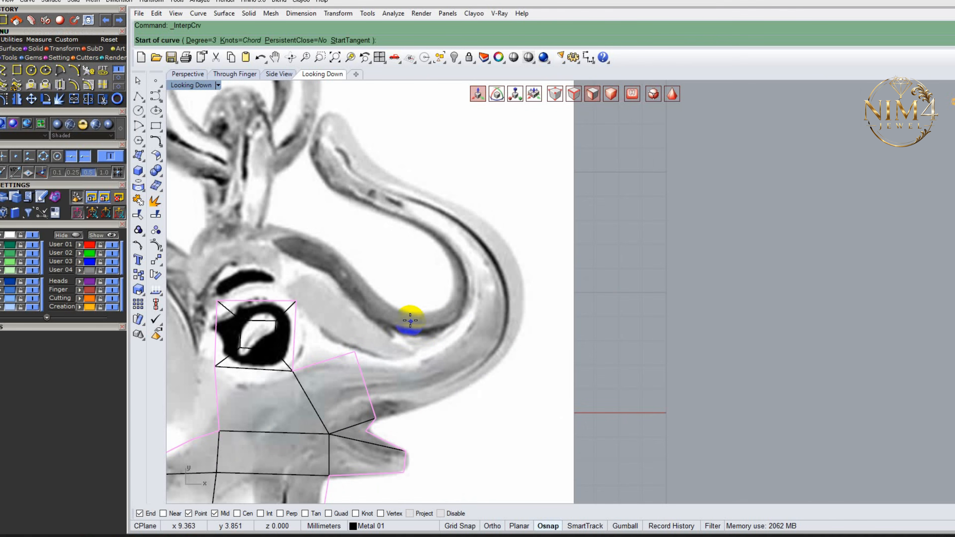
left_click(394, 311)
left_click(426, 315)
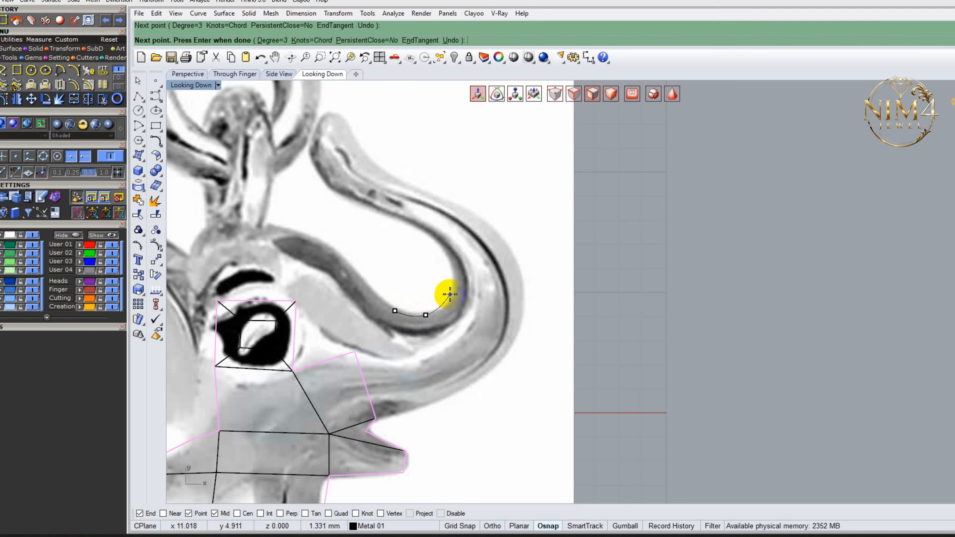
left_click(451, 294)
left_click(439, 243)
left_click(386, 212)
left_click(339, 195)
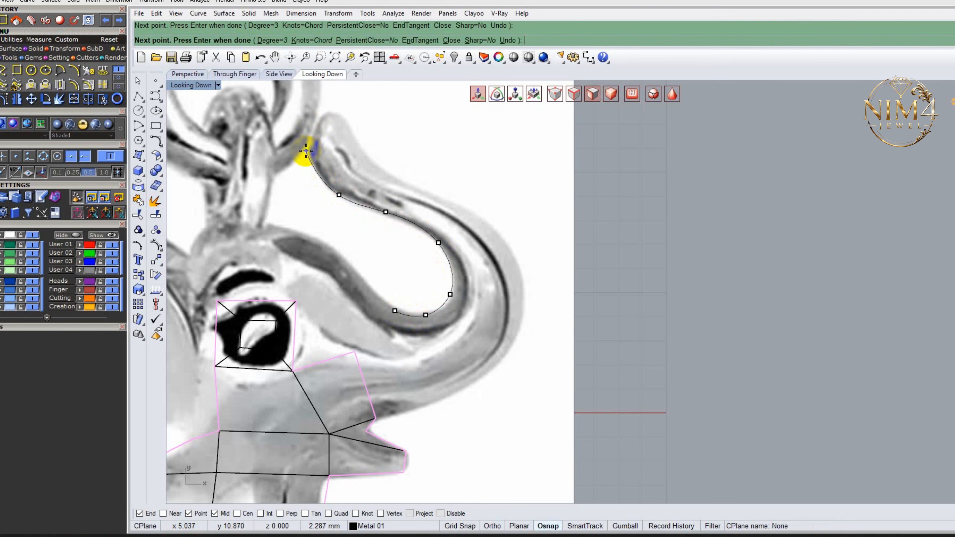
left_click(316, 125)
right_click(324, 150)
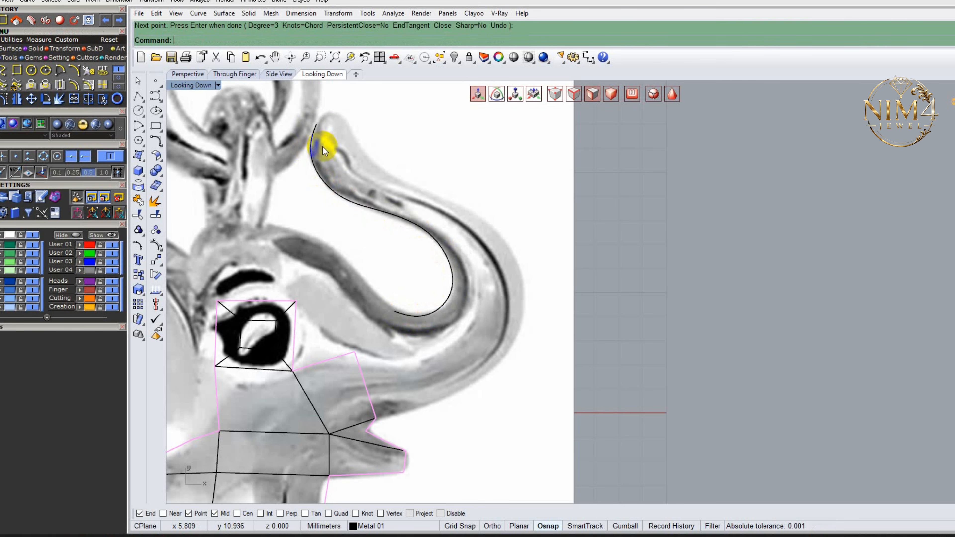
- Draw an interpolated curve along the trunk's outer edge, from beside the trunk base around the bend up to the tip
right_click(398, 239)
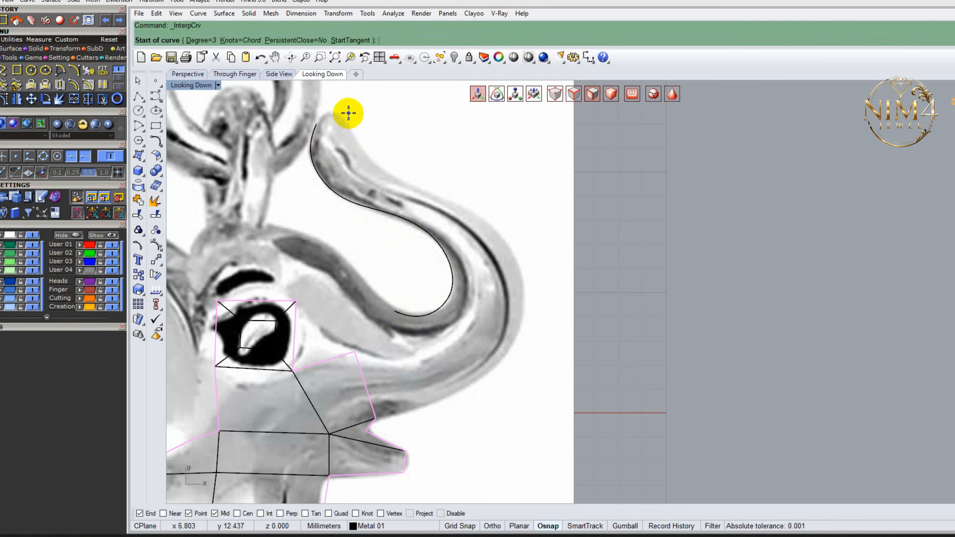
left_click(399, 412)
left_click(460, 392)
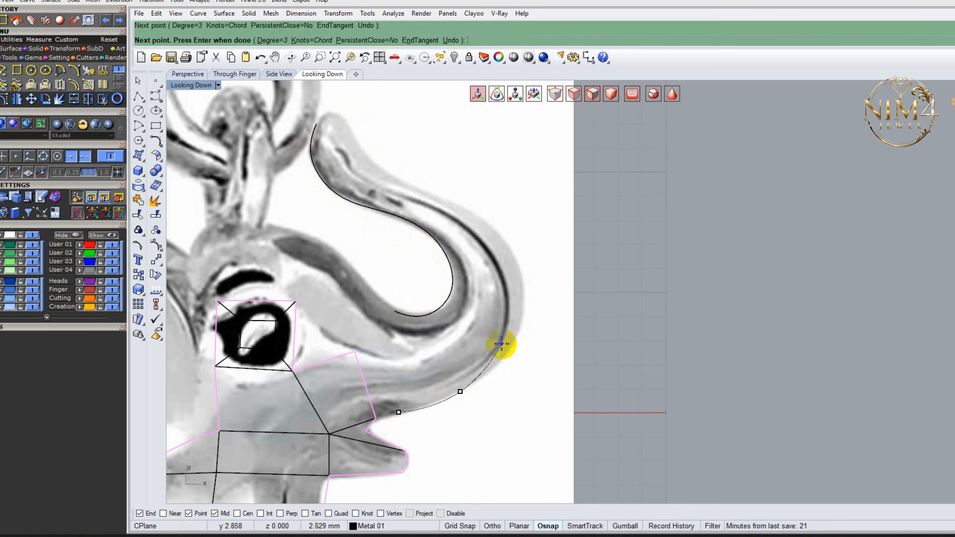
left_click(517, 339)
left_click(520, 266)
left_click(474, 215)
left_click(400, 181)
left_click(369, 156)
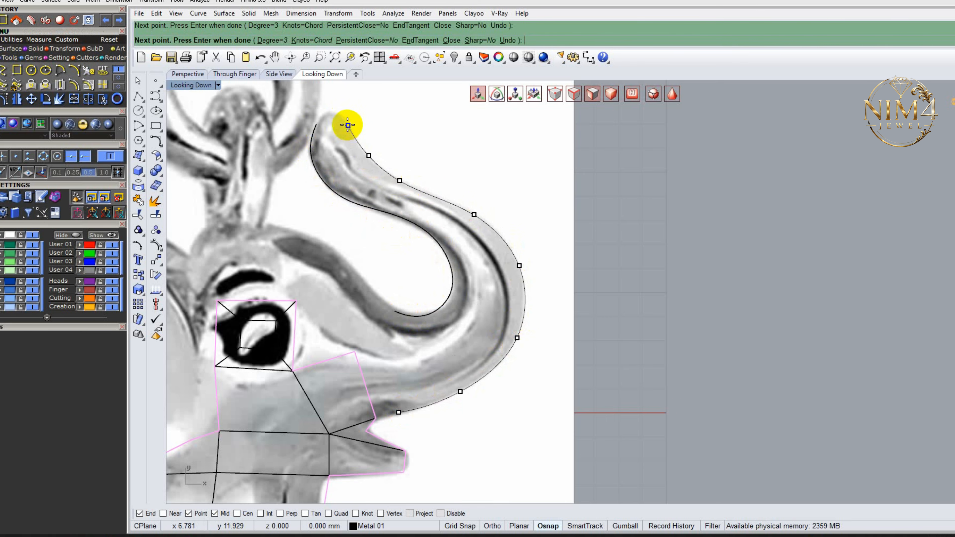
left_click(338, 114)
key("Return")
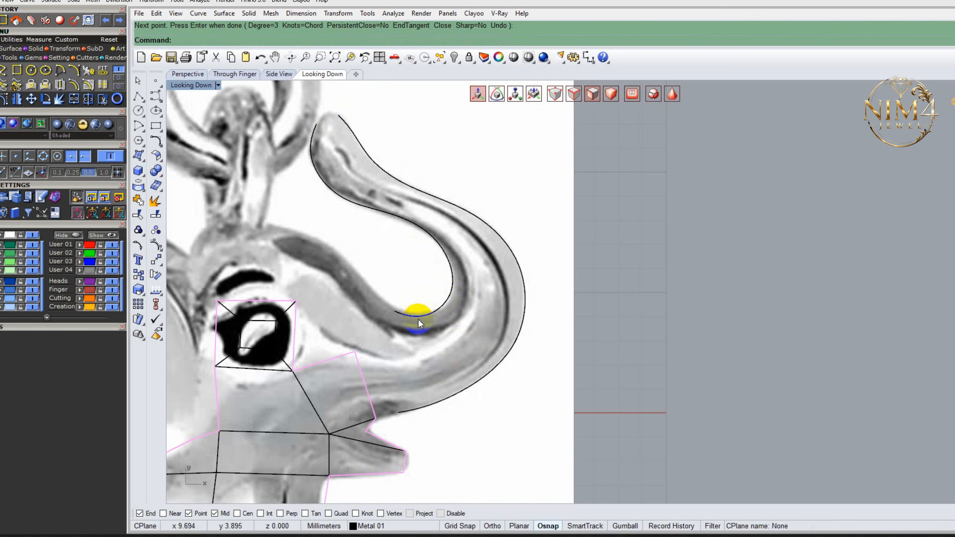
- Start a Clayoo loft between the outer and inner trunk curves
left_click(62, 48)
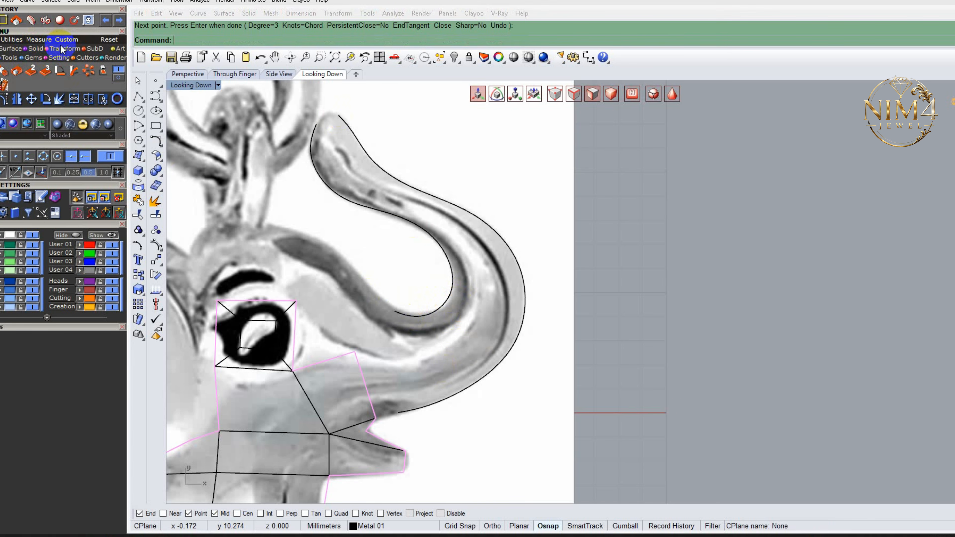
left_click(119, 78)
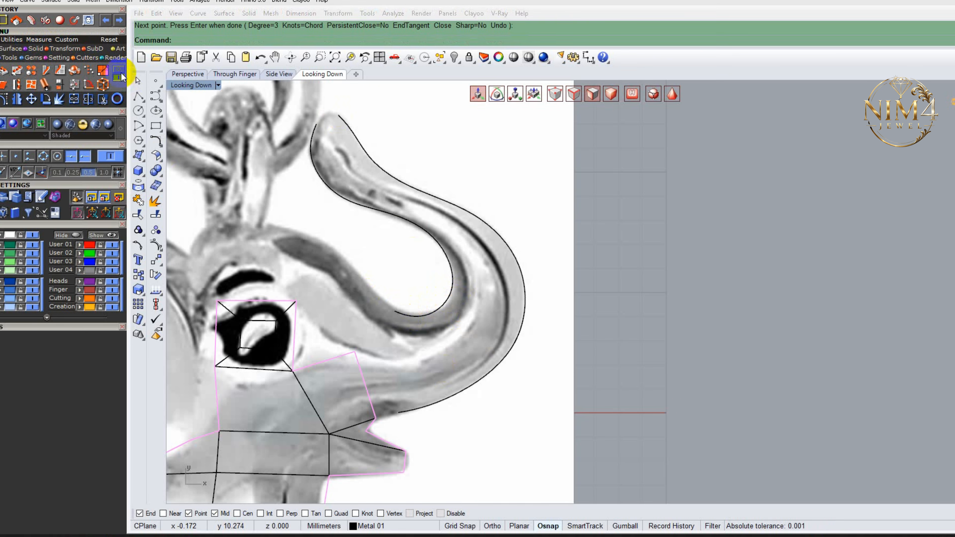
left_click(94, 48)
left_click(119, 78)
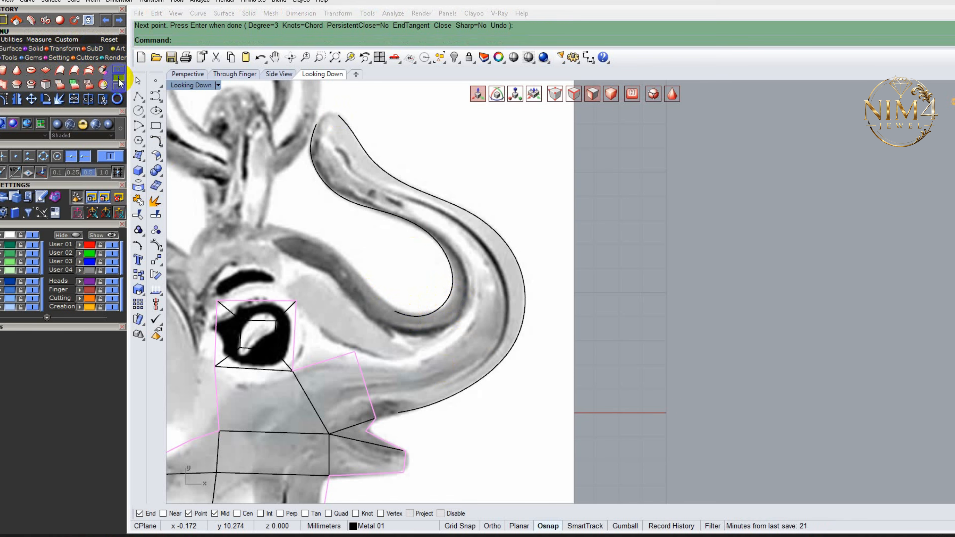
left_click(74, 74)
right_click(358, 309)
left_click(89, 71)
left_click(426, 404)
left_click(405, 312)
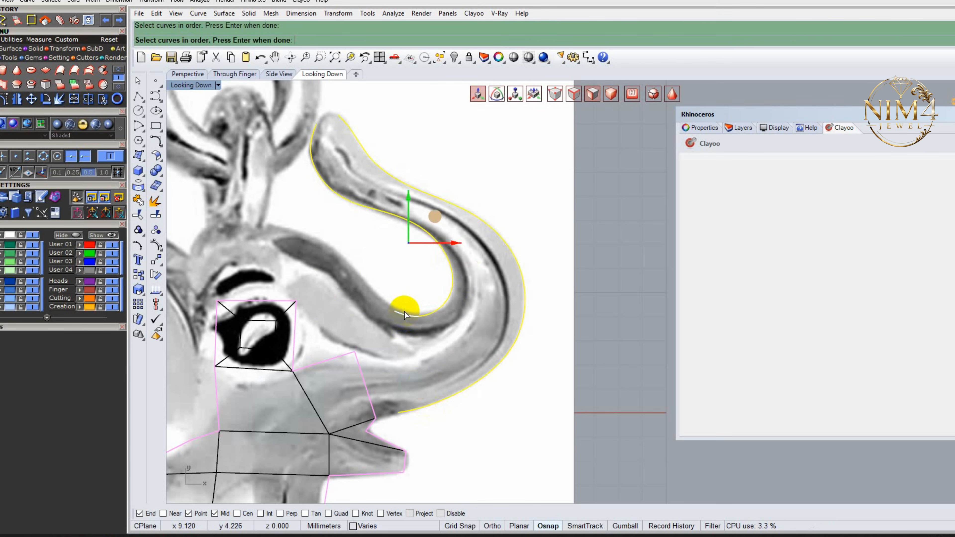
key("Return")
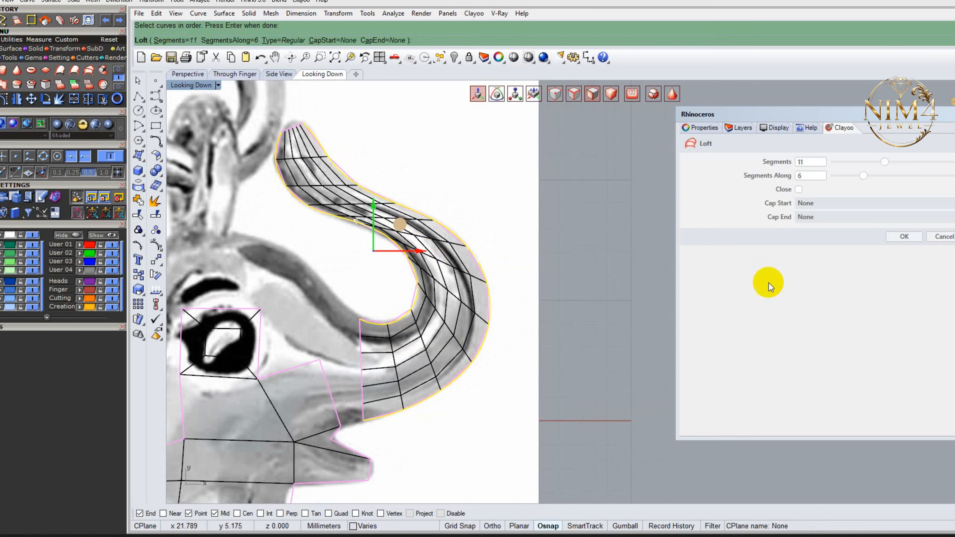
- Set the trunk loft to 7 segments and 3 segments along, and accept it
left_click_drag(863, 175, 846, 175)
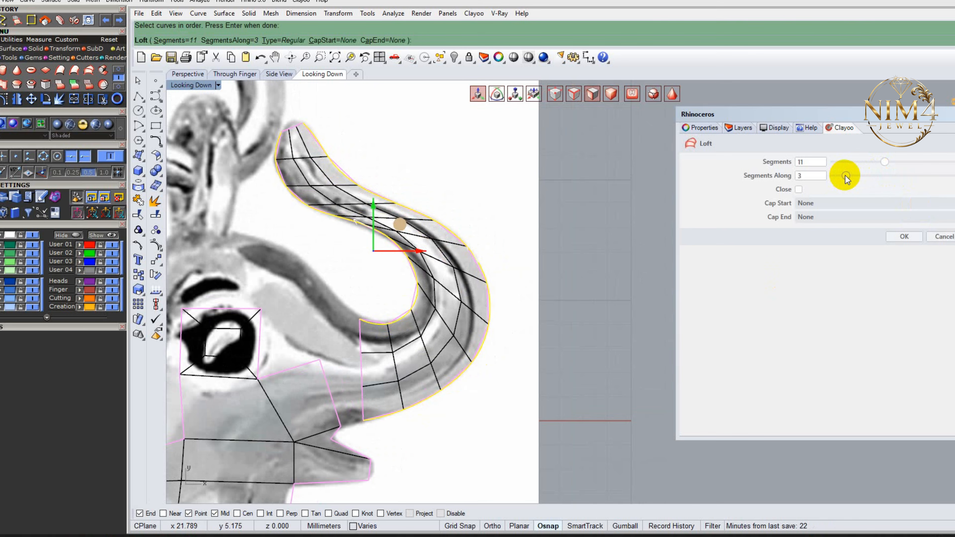
left_click_drag(884, 162, 861, 154)
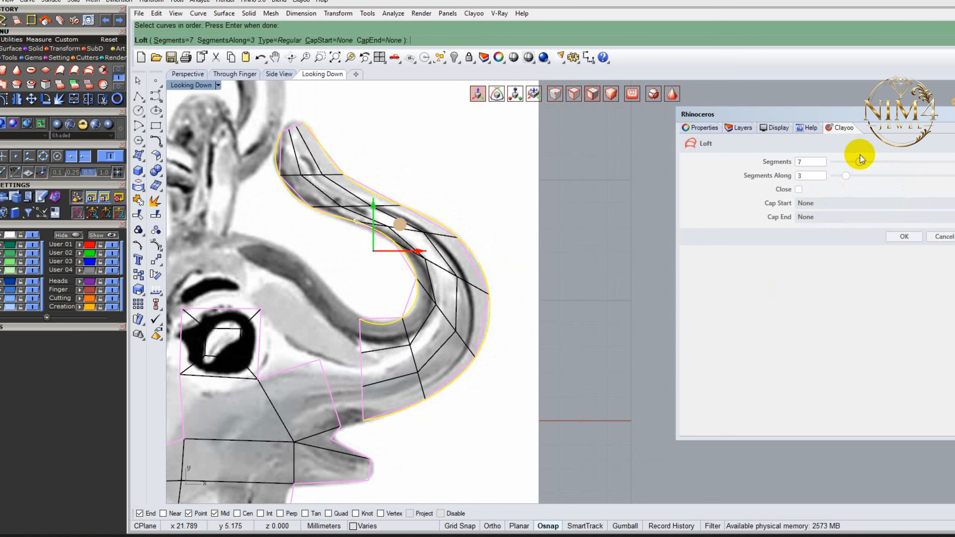
left_click(903, 237)
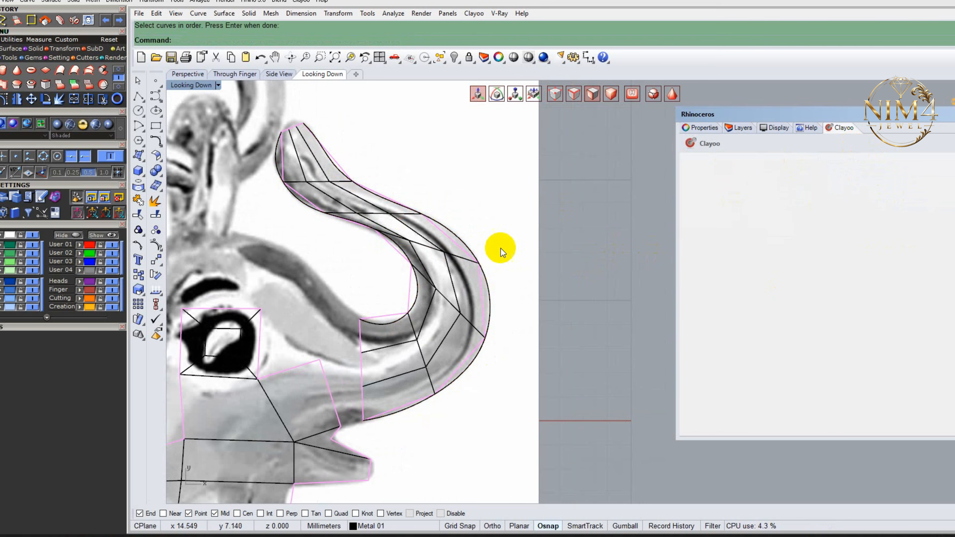
- Enable vertex editing and move the trunk bend's inner vertex down onto the inner guide curve
scroll(360, 259, "up", 4)
right_click_drag(401, 310, 426, 266)
left_click(555, 95)
right_click_drag(495, 265, 488, 290)
left_click(462, 244)
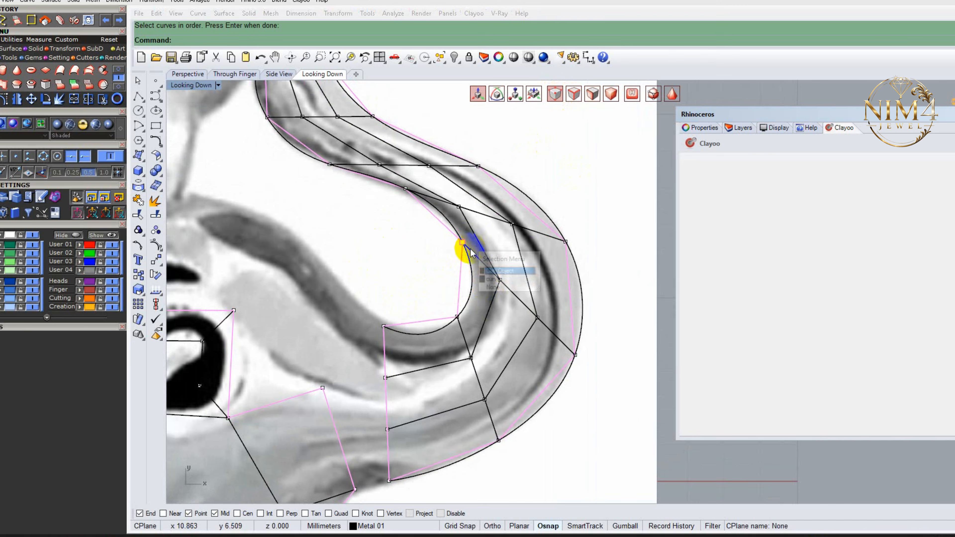
left_click(490, 272)
left_click_drag(490, 217, 502, 246)
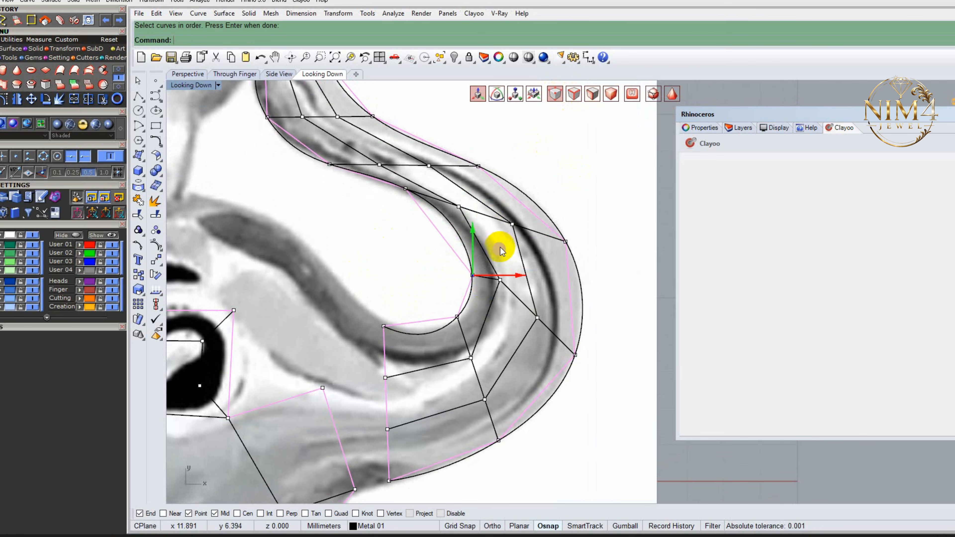
- Move the outer and adjacent middle vertices of the same bend row upward to square it across the trunk
left_click(576, 354)
left_click_drag(593, 352, 602, 319)
left_click(532, 323)
left_click_drag(565, 292, 571, 274)
left_click(441, 276)
- Reposition the four vertices of the row above the bend so it crosses the trunk squarely and meets both guide curves
right_click_drag(423, 220, 419, 299)
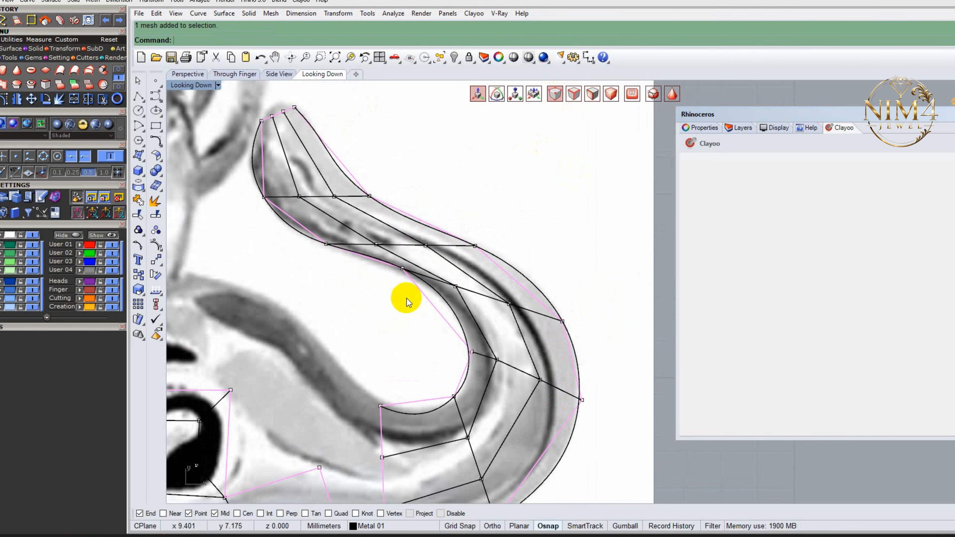
left_click_drag(420, 265, 475, 300)
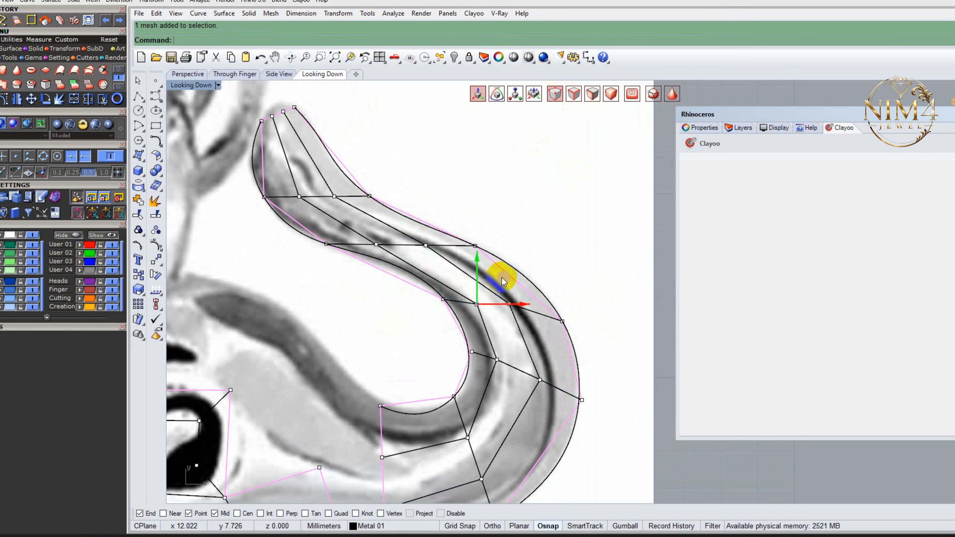
left_click(561, 322)
mouse_move(588, 297)
left_mouse_down()
mouse_move(559, 251)
mouse_move(564, 263)
mouse_move(504, 276)
left_mouse_up()
left_click(509, 304)
left_click(478, 312)
left_click(501, 248)
- Shift the vertices of the following trunk row so it runs squarely between the inner and outer guide curves
right_click_drag(444, 227, 464, 283)
mouse_move(336, 317)
left_mouse_down()
mouse_move(361, 289)
mouse_move(422, 290)
mouse_move(410, 307)
left_mouse_up()
left_click(371, 288)
left_click_drag(419, 274, 515, 315)
left_click(472, 271)
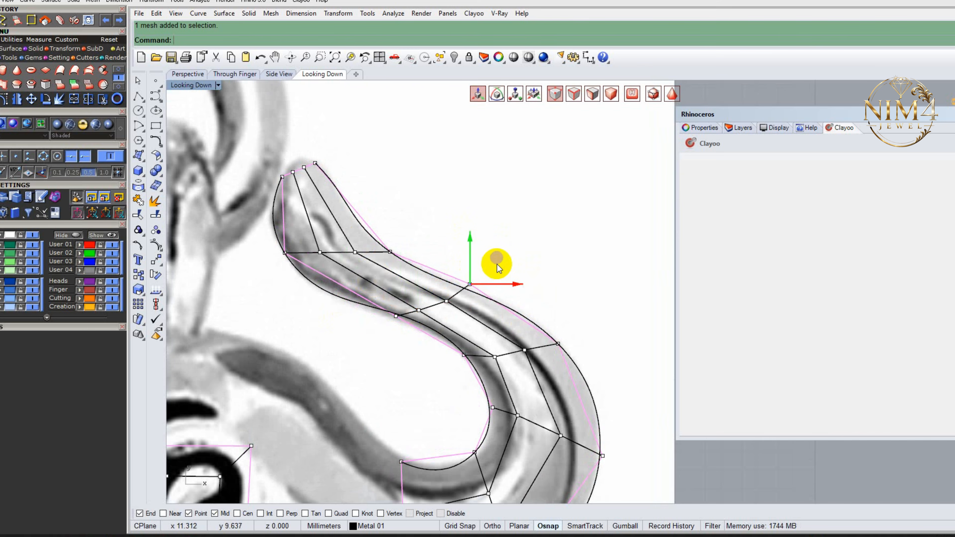
left_click_drag(481, 264, 483, 264)
- Adjust the vertices of the row nearest the trunk tip so it crosses the trunk squarely
right_click_drag(293, 236, 309, 267)
left_click_drag(284, 277, 346, 291)
left_click(397, 256)
left_click_drag(396, 252, 425, 292)
left_click_drag(433, 257, 410, 242)
left_click(439, 246)
left_click_drag(362, 267, 379, 292)
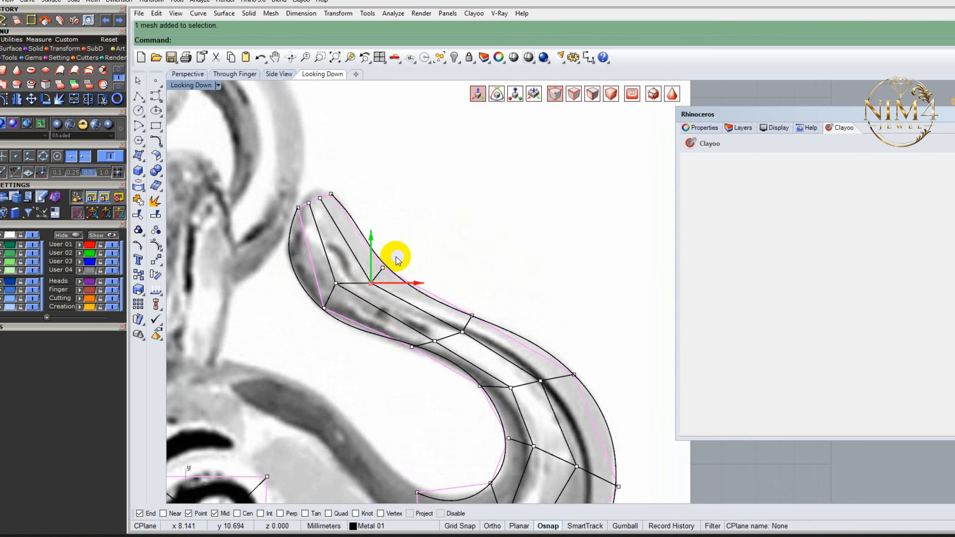
left_click_drag(397, 256, 389, 249)
left_click(414, 255)
- Divide the trunk mesh crosswise through the tip section and the section below it, undoing the duplicate cut
right_click_drag(314, 243, 311, 255)
scroll(273, 247, "down", 2)
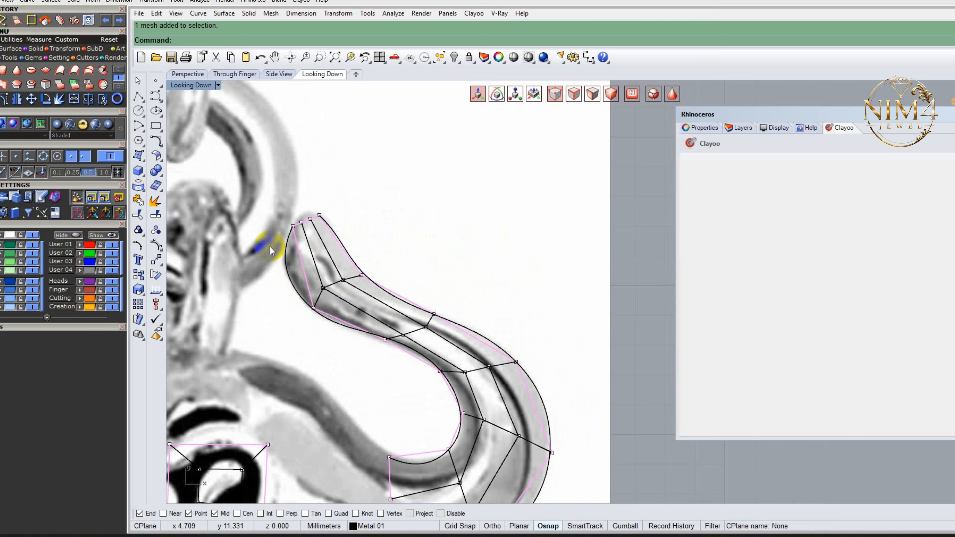
right_click_drag(395, 322, 419, 274)
scroll(419, 275, "down", 4)
scroll(405, 267, "up", 5)
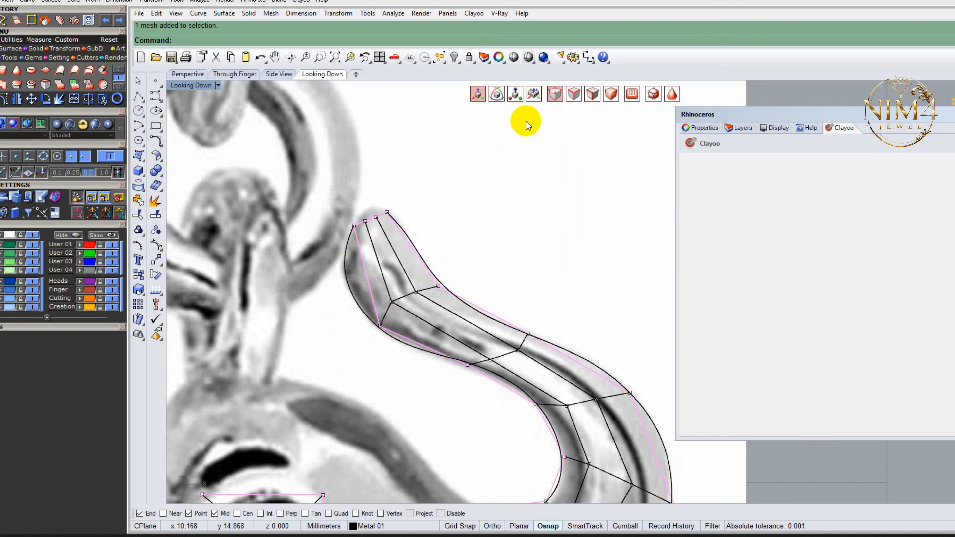
left_click(574, 95)
left_click(119, 69)
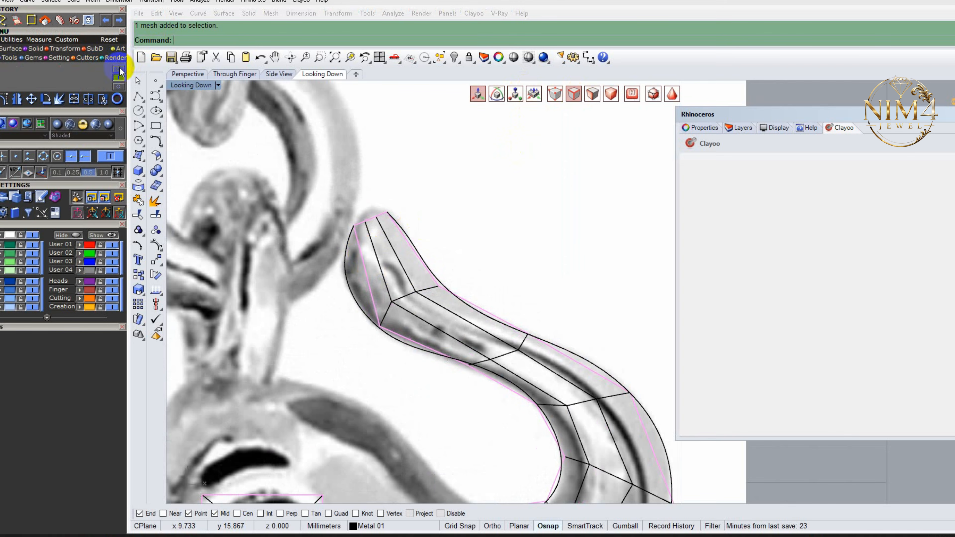
left_click(60, 70)
left_click(381, 259)
right_click_drag(444, 374, 382, 278)
right_click(403, 295)
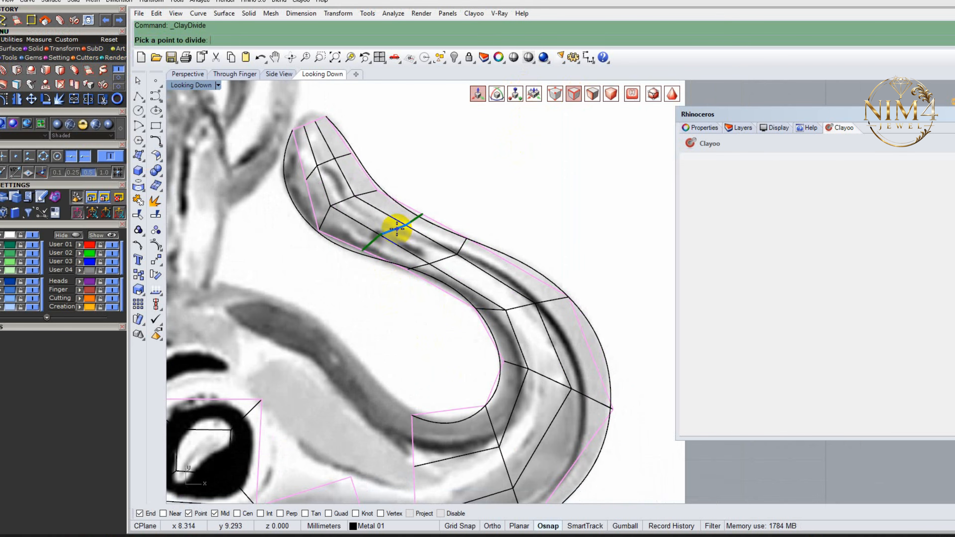
left_click(389, 235)
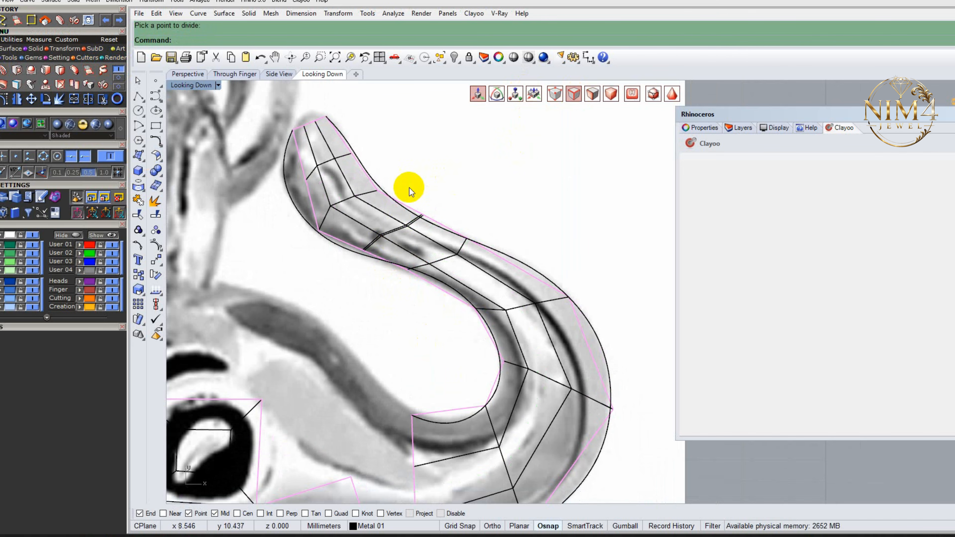
key("ctrl+z")
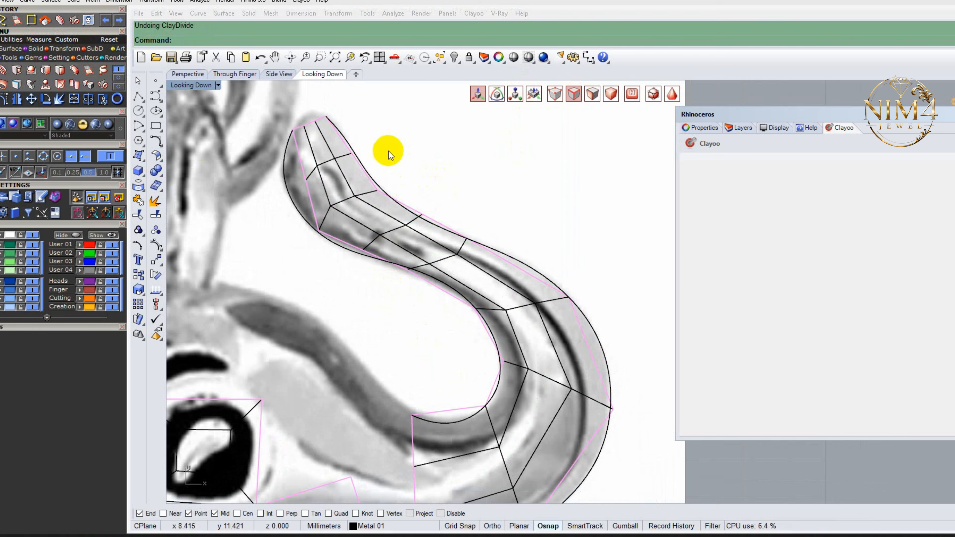
- Move the inner two vertices of the new tip row outward to follow the trunk's inner guide curve
scroll(410, 163, "down", 2)
scroll(410, 177, "down", 1)
scroll(410, 177, "up", 1)
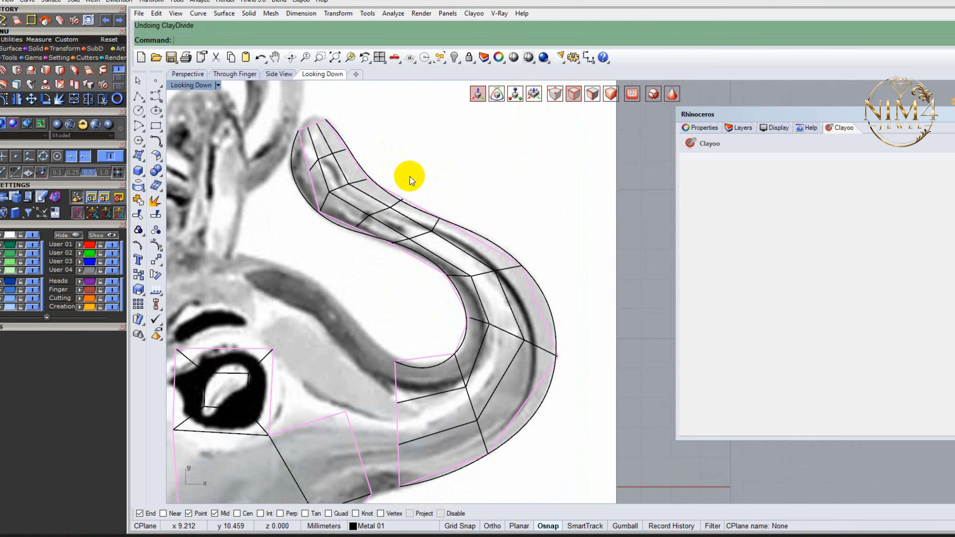
scroll(416, 245, "up", 3)
left_click(554, 96)
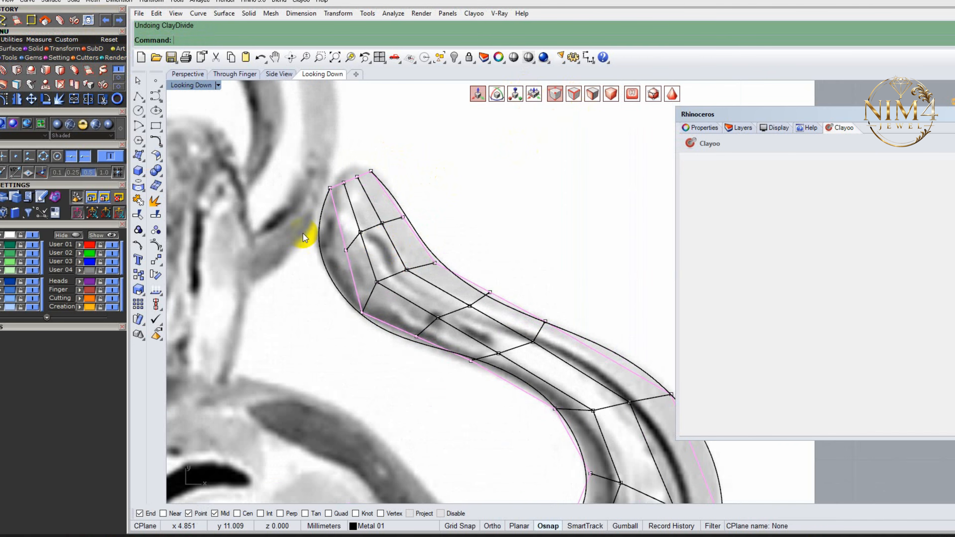
left_click_drag(351, 253, 352, 254)
left_click(360, 233)
left_click_drag(389, 207, 377, 213)
left_click(479, 219)
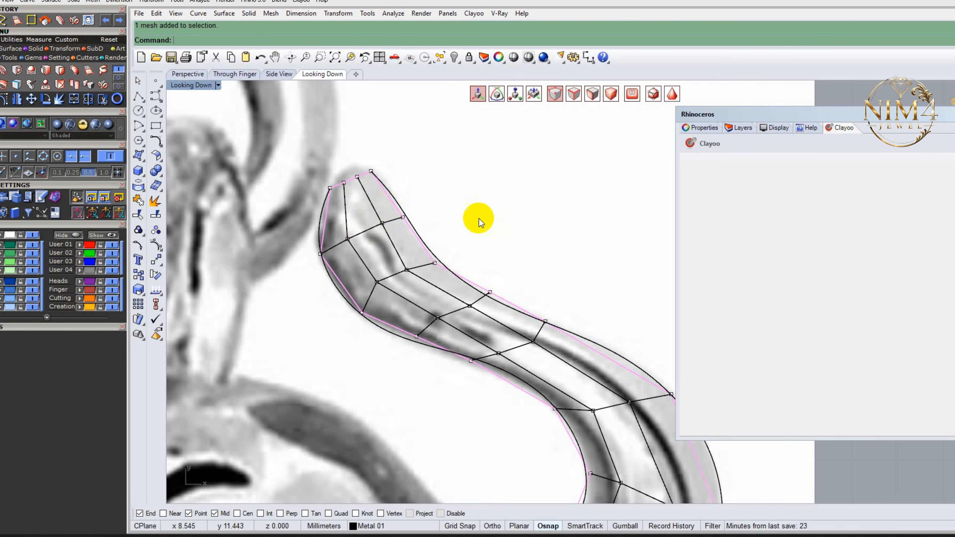
- Divide the trunk base quad lengthwise through the edge between the eye's lower corner and the mouth
scroll(479, 219, "down", 4)
right_click_drag(540, 324, 475, 216)
right_click_drag(483, 344, 533, 302)
scroll(434, 346, "up", 2)
right_click_drag(433, 357, 445, 346)
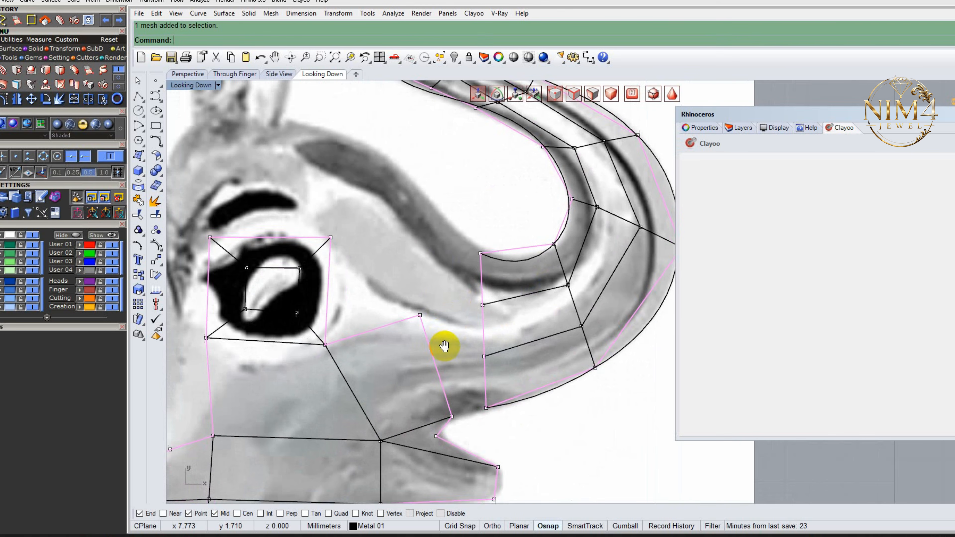
right_click_drag(497, 222, 479, 188)
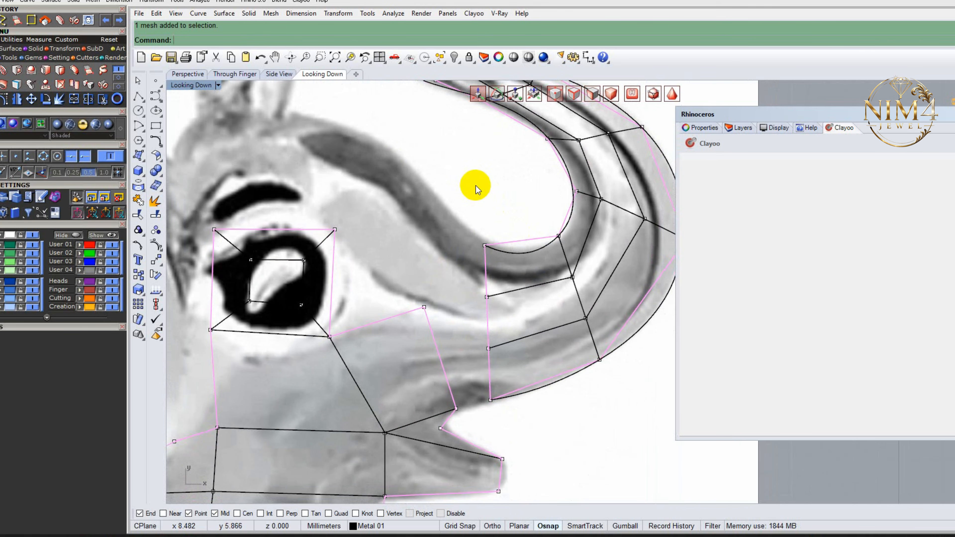
left_click(88, 70)
key("Escape")
left_click(555, 94)
left_click(2, 69)
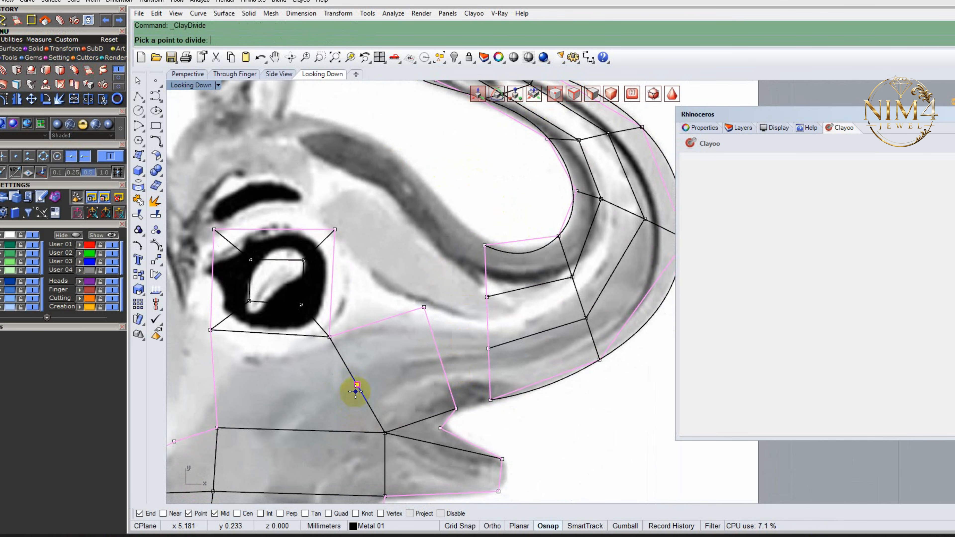
right_click(441, 357)
- Append two quads joining the trunk base to the lower and middle rows of the lofted trunk
left_click(89, 70)
left_click(454, 409)
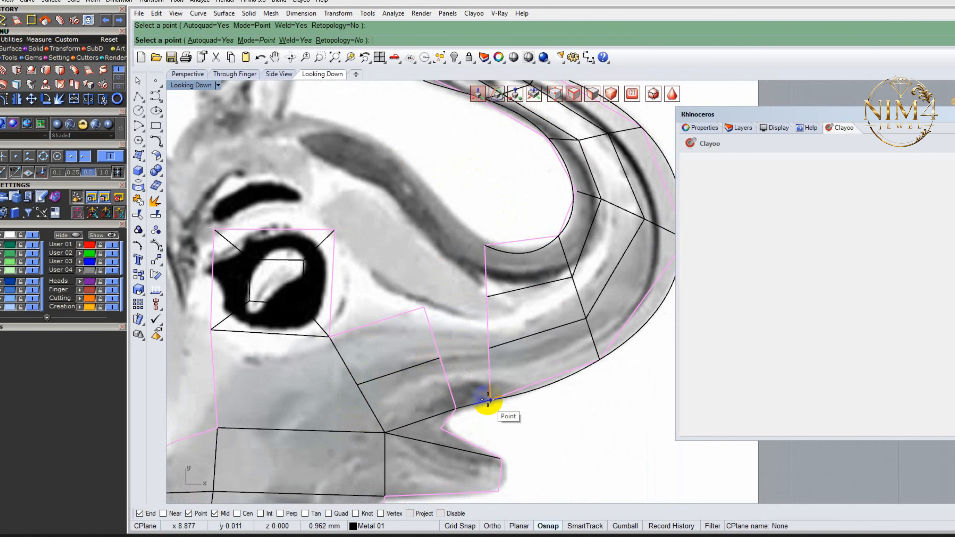
left_click(487, 348)
left_click(440, 358)
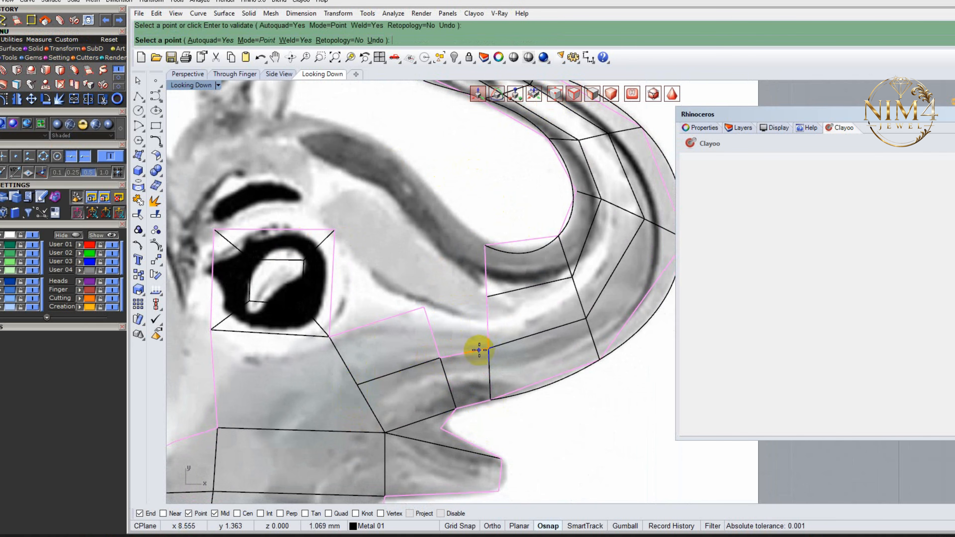
left_click(423, 308)
left_click(440, 357)
right_click_drag(436, 268, 445, 304)
left_click(494, 333)
- Append a quad above the trunk base along its inner contour and another joining it to the eye's trunk-side edge
left_click(494, 282)
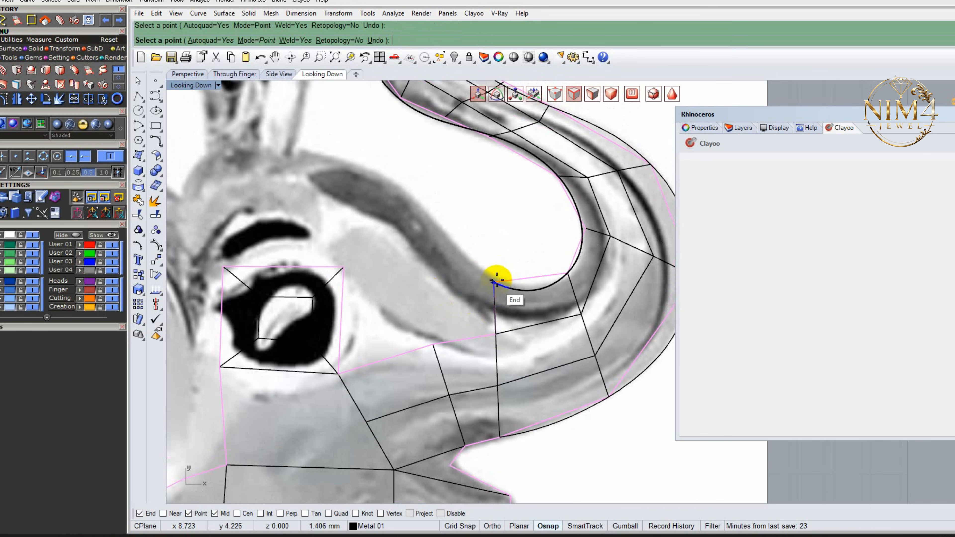
left_click(438, 232)
left_click(432, 343)
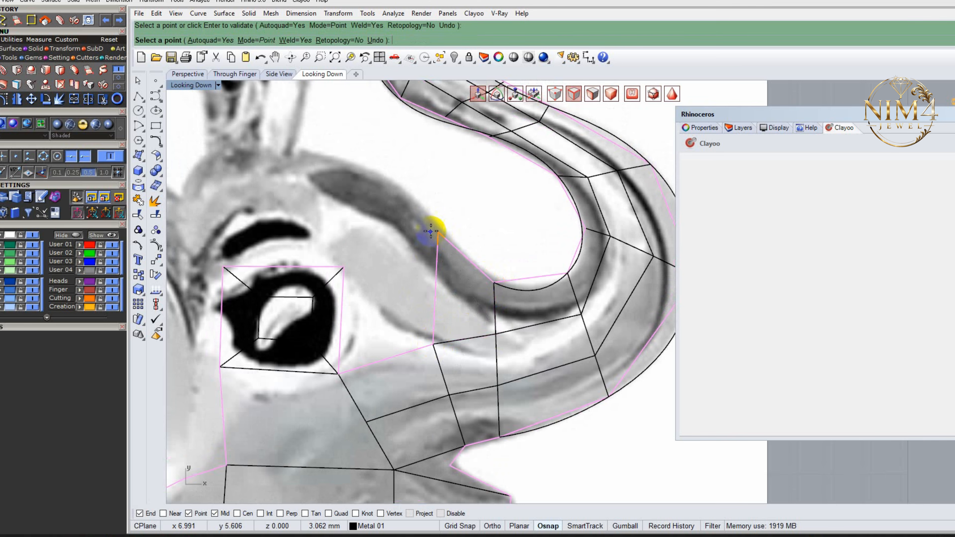
left_click(343, 267)
left_click(439, 232)
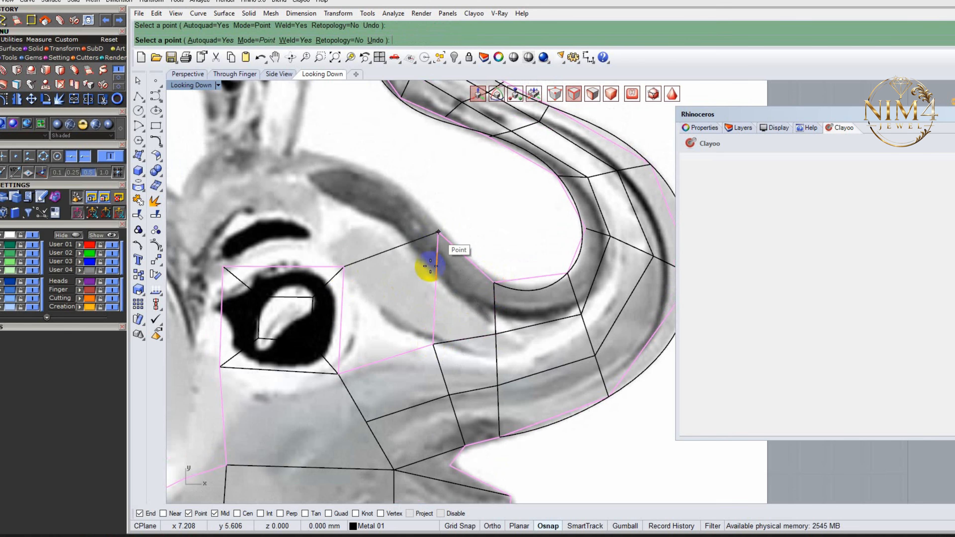
left_click(434, 343)
- Append a quad along the forehead contour from the trunk base back to the eye's upper trunk-side corner
right_click_drag(367, 240, 405, 299)
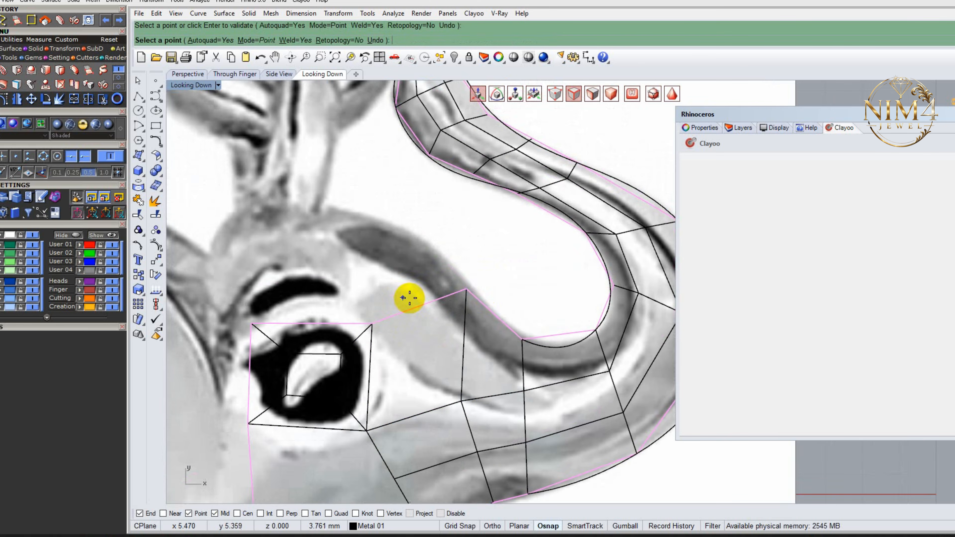
left_click(466, 289)
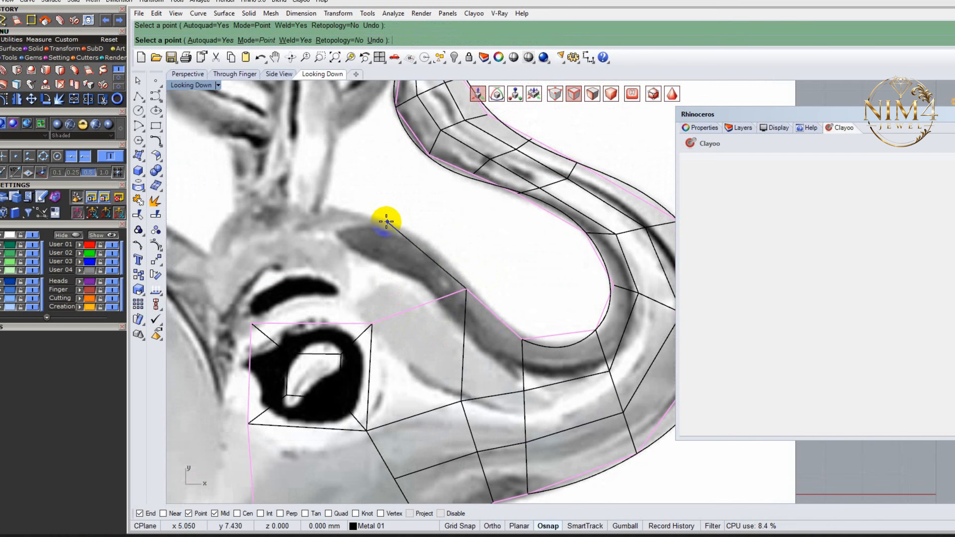
left_click(387, 222)
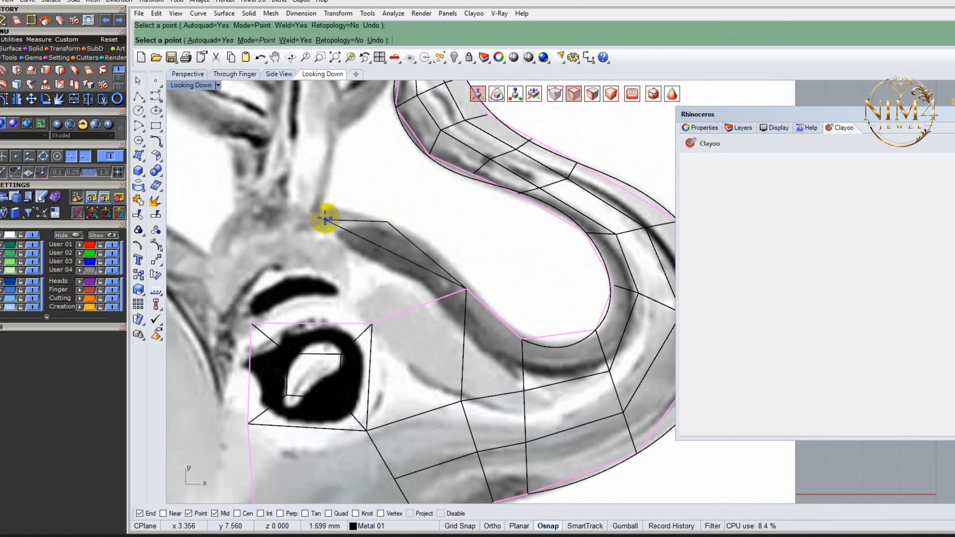
left_click(335, 243)
left_click(371, 325)
- Append a quad covering the eyebrow, from the eye's upper edge up to the forehead quad
right_click_drag(326, 285, 389, 314)
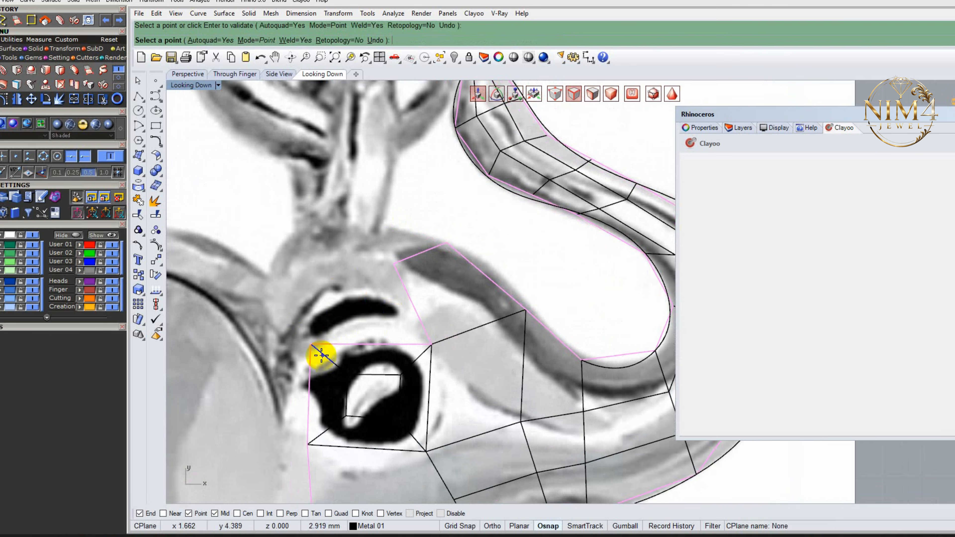
left_click(311, 343)
left_click(431, 343)
left_click(394, 263)
left_click(305, 271)
- Append a quad across the top of the head and fill the wedge between it and the forehead quad
left_click(306, 228)
left_click(386, 228)
left_click(394, 263)
left_click(386, 228)
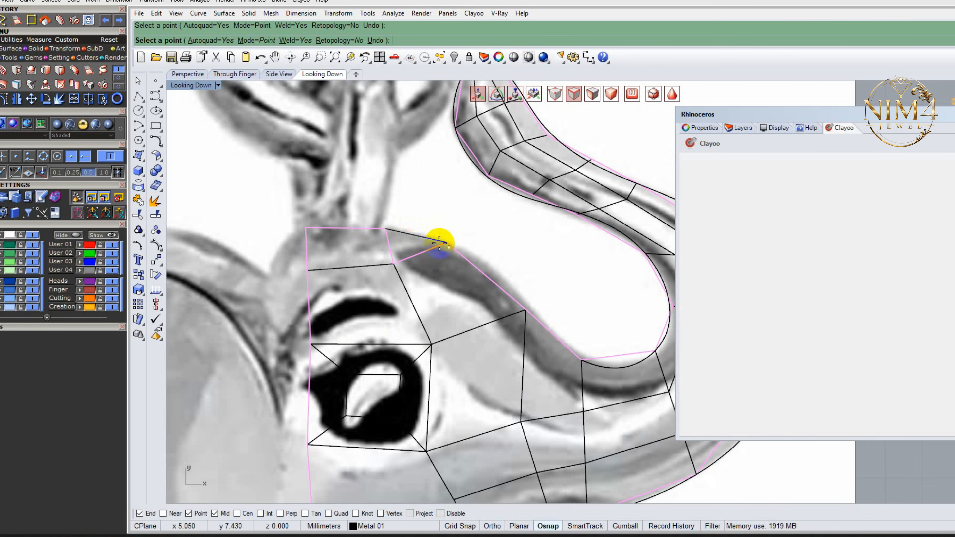
left_click(440, 243)
right_click(439, 257)
- Append three stacked quads behind the eye and eyebrow, following the ear's edge from the head top to the eye's lower corner
scroll(434, 279, "down", 5)
scroll(424, 265, "up", 6)
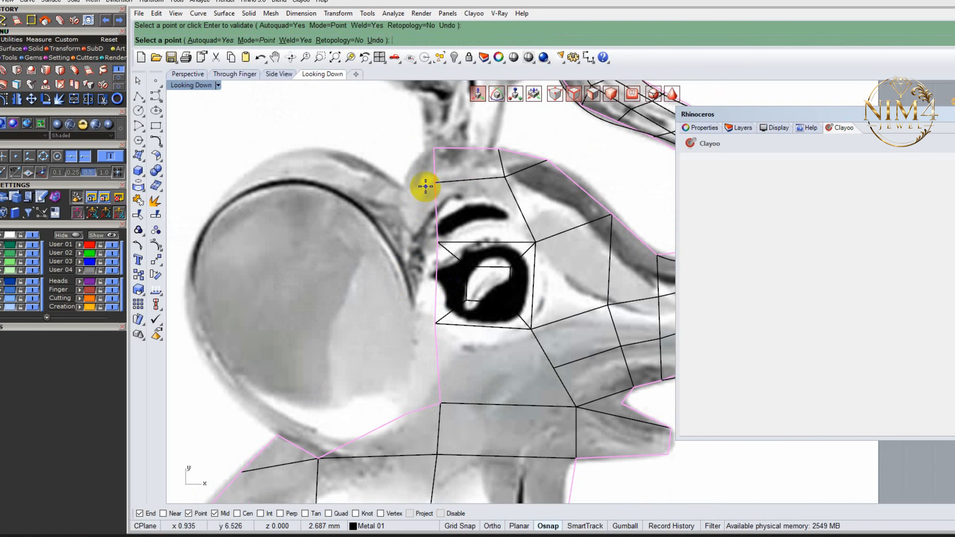
left_click(434, 148)
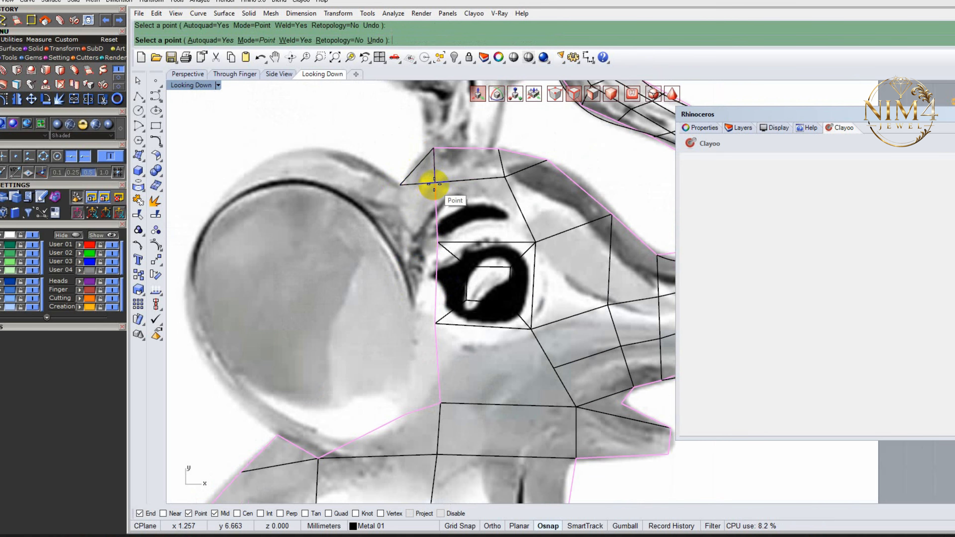
left_click(399, 197)
left_click(434, 183)
left_click(437, 243)
left_click(402, 249)
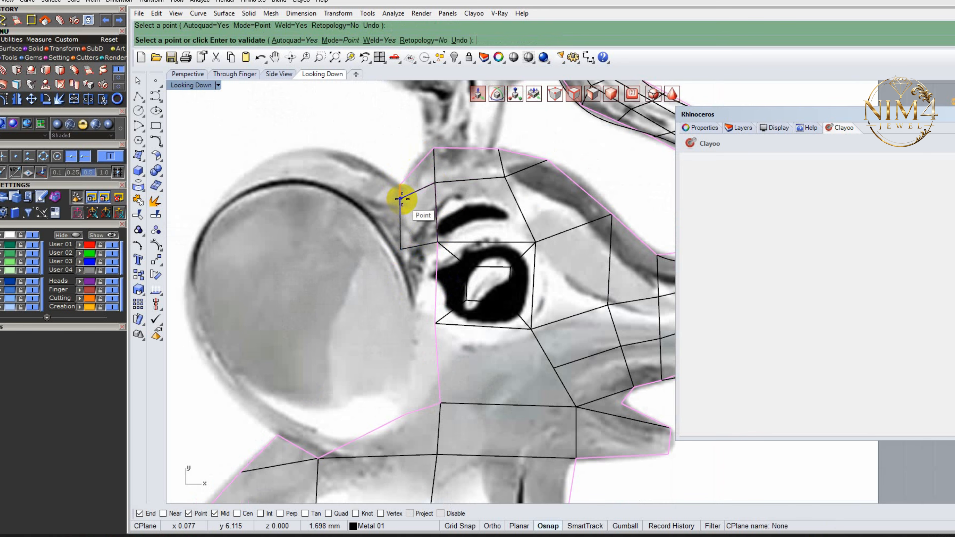
left_click(437, 243)
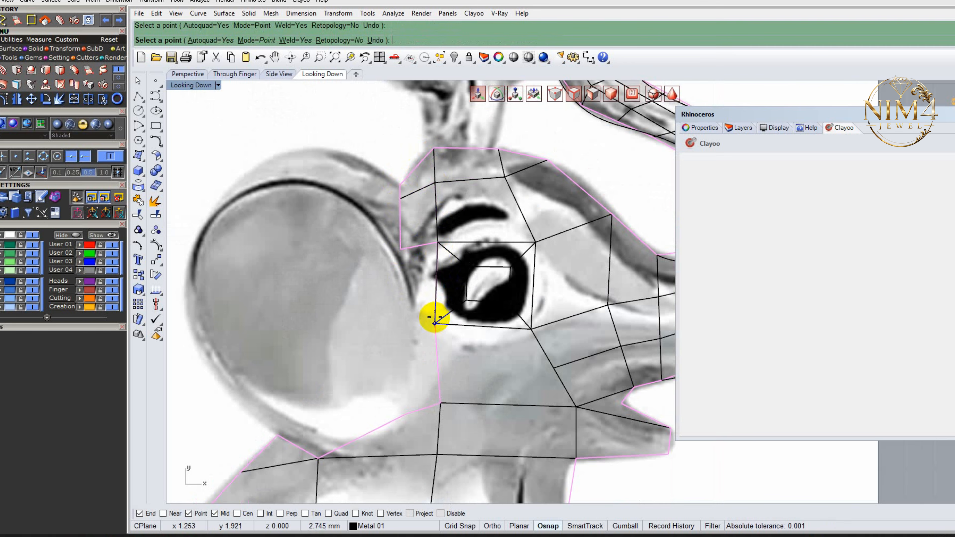
left_click(401, 250)
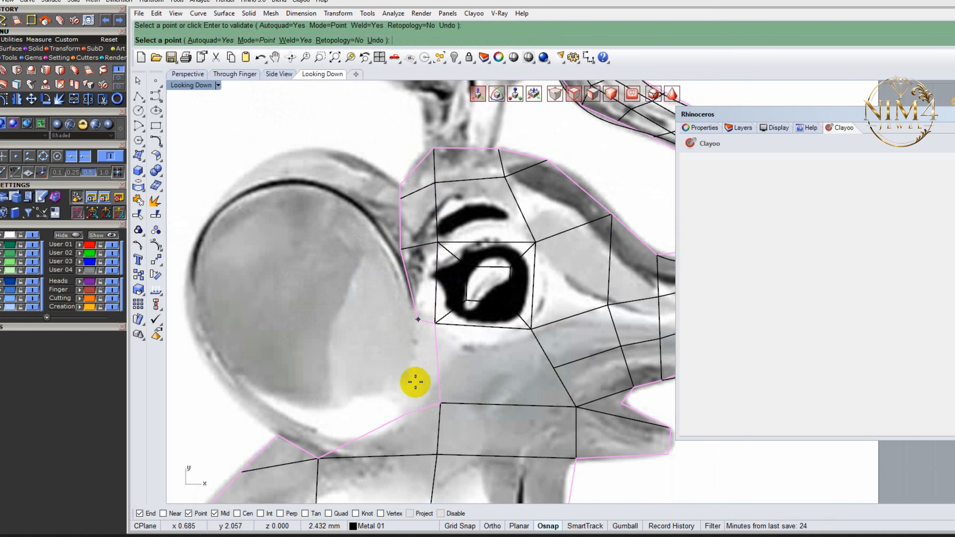
right_click_drag(416, 383, 425, 320)
right_click(408, 318)
scroll(378, 286, "down", 2)
- Trace the ear's outer outline with an interpolated curve from the body mesh around to the edge beside the eye
right_click_drag(358, 268, 419, 289)
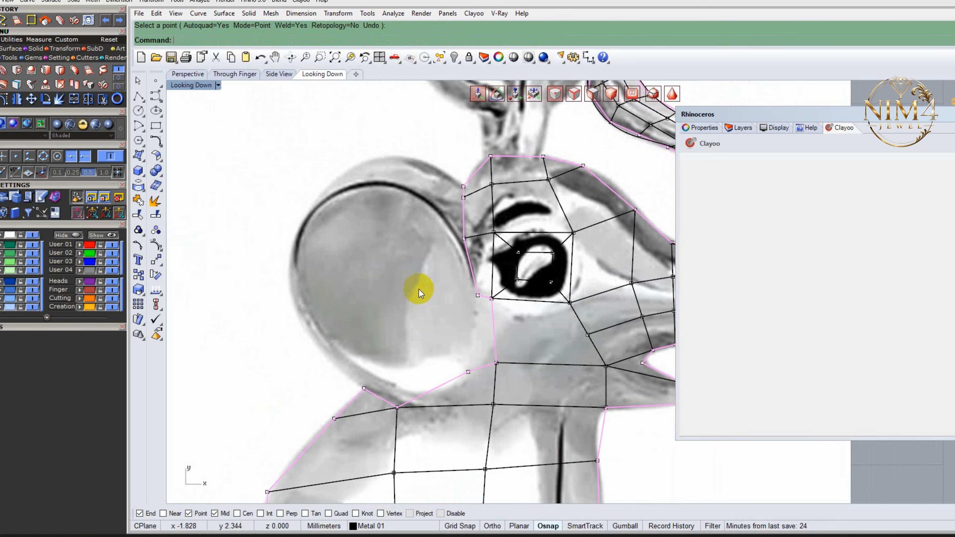
left_click(0, 48)
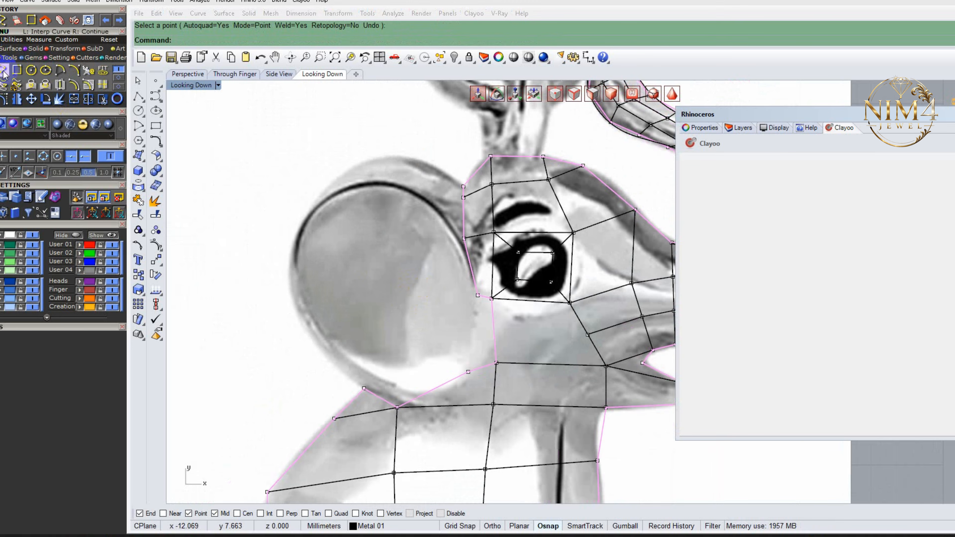
left_click(45, 69)
scroll(384, 384, "up", 5)
left_click(473, 430)
left_click(346, 381)
right_click_drag(229, 174, 225, 263)
left_click(239, 193)
left_click(301, 116)
left_click(401, 92)
left_click(522, 166)
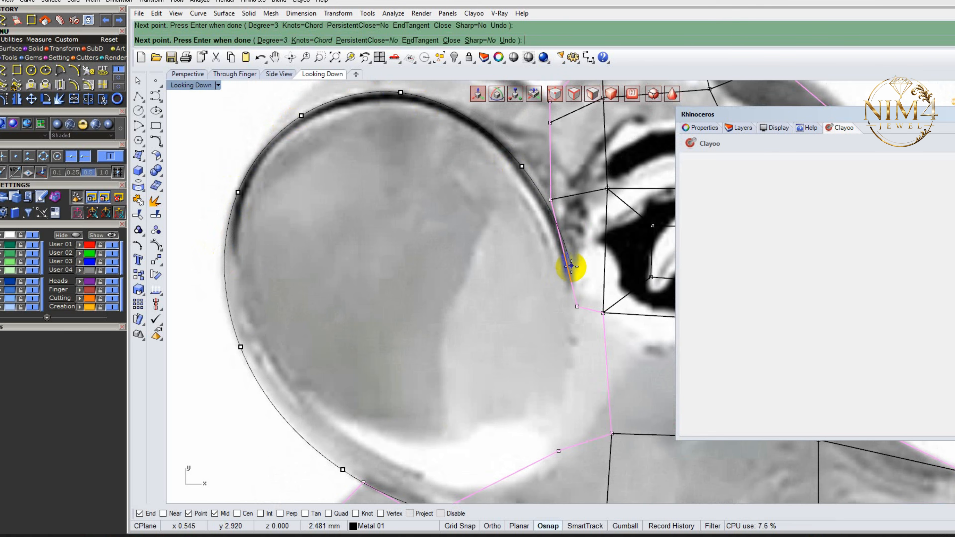
left_click(569, 284)
- Show the ear curve's control points and delete the lower end point lying past the body mesh corner
scroll(433, 279, "down", 2)
scroll(362, 409, "up", 4)
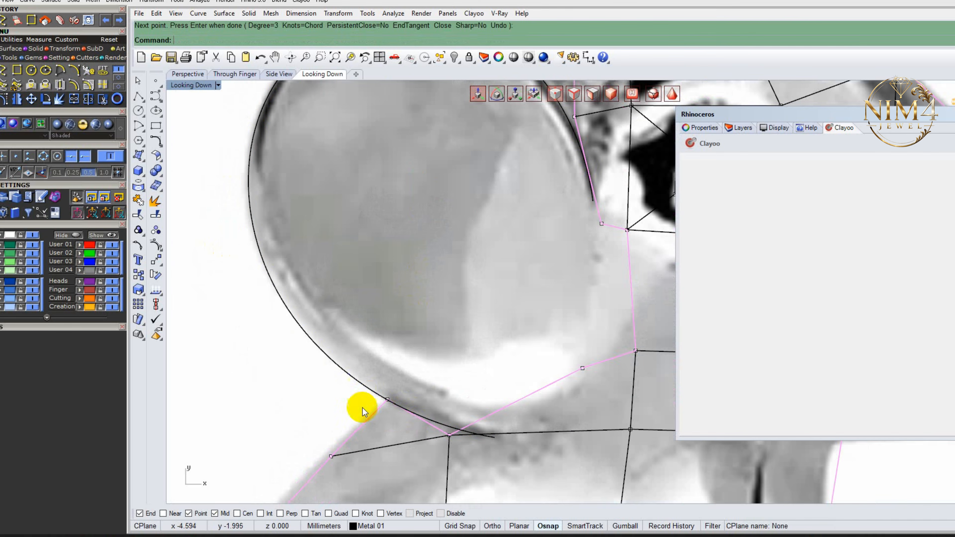
left_click(406, 410)
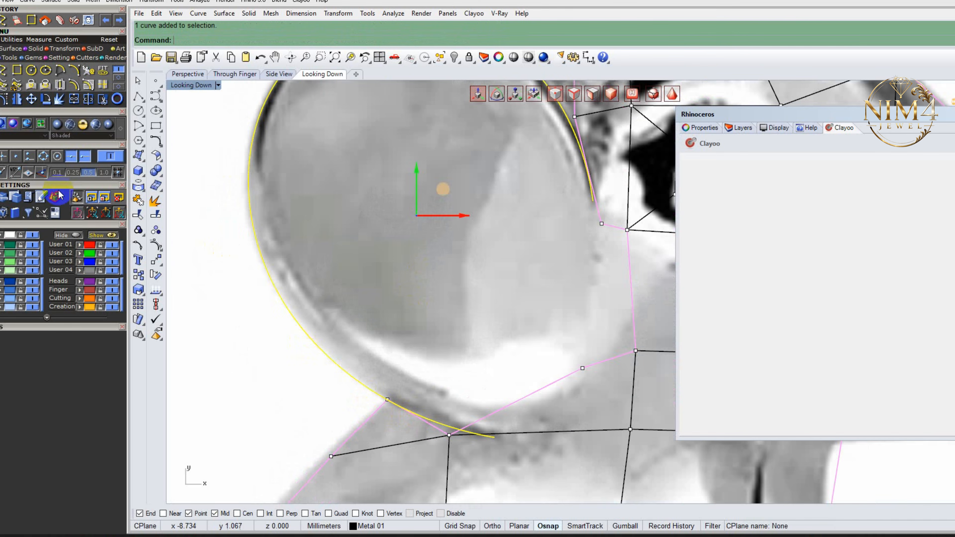
left_click(3, 100)
left_click_drag(474, 393, 492, 437)
key("Delete")
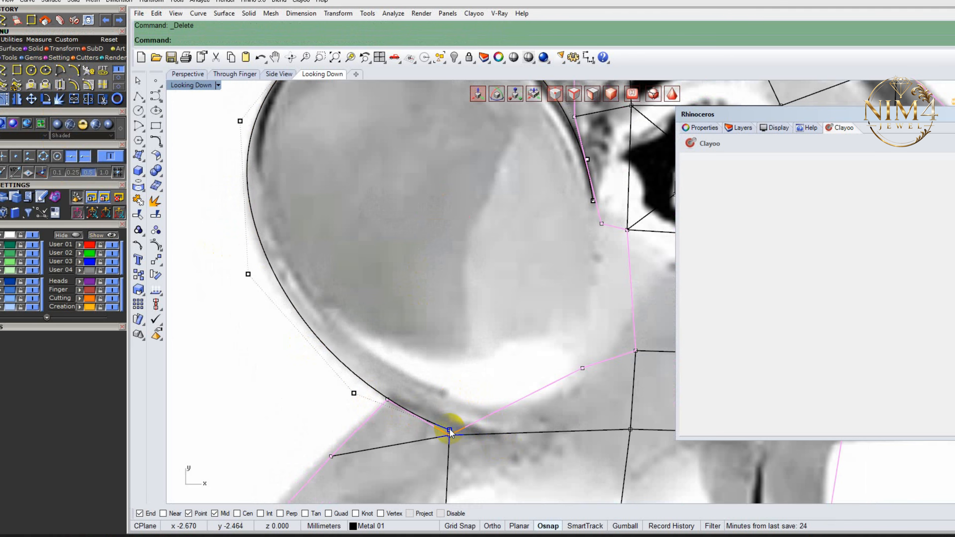
- Extrude the ear curve inward into a ring of quads and extrude its inner edges into a second, smaller ring
scroll(437, 352, "down", 3)
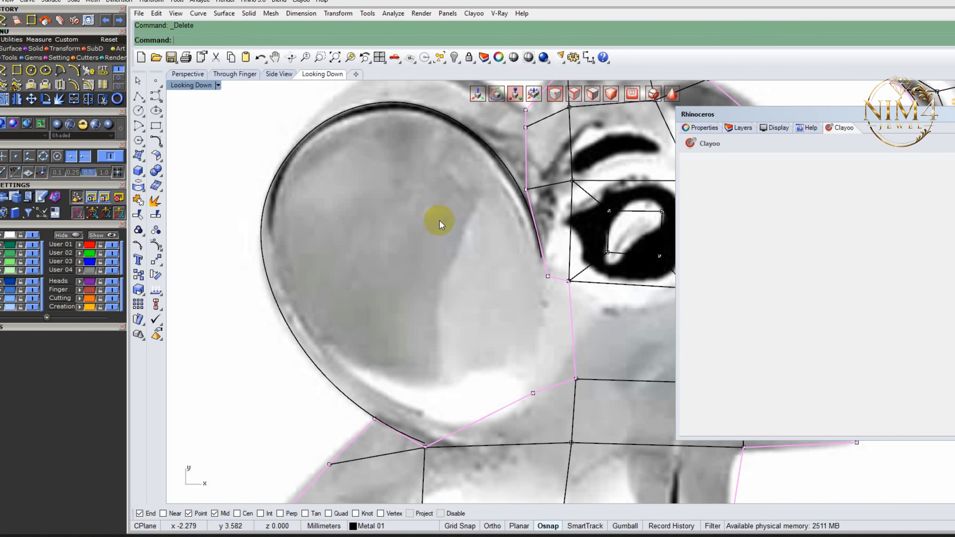
left_click(495, 151)
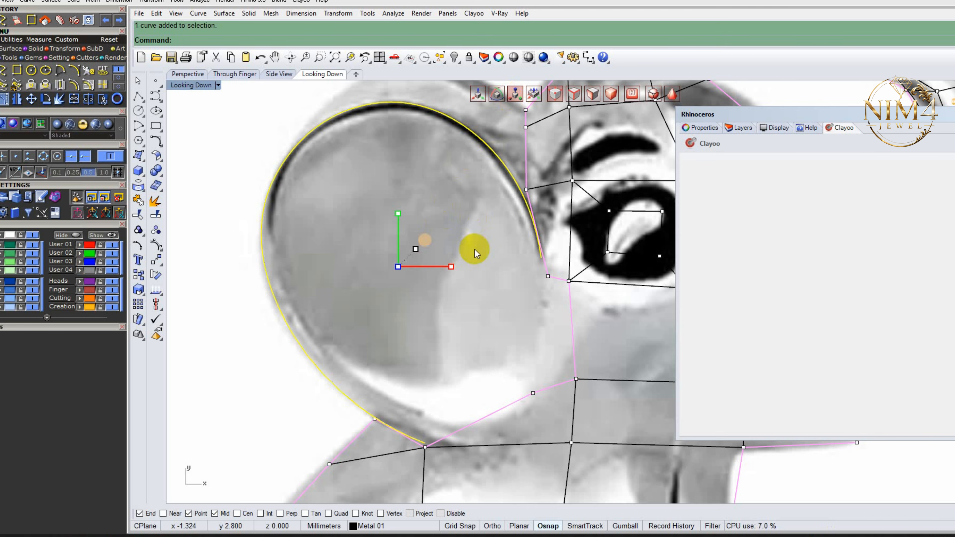
left_click_drag(427, 242, 408, 254)
left_click(452, 307)
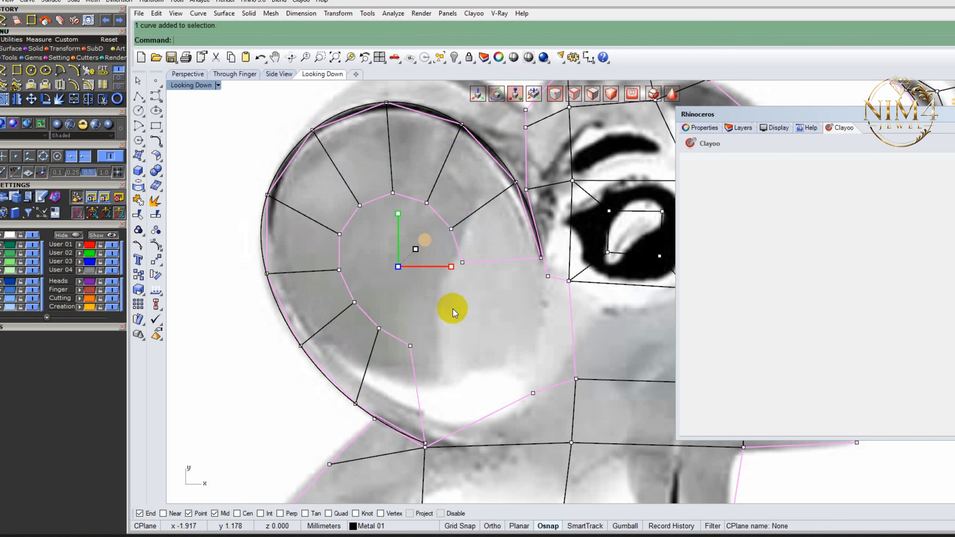
left_click(431, 231)
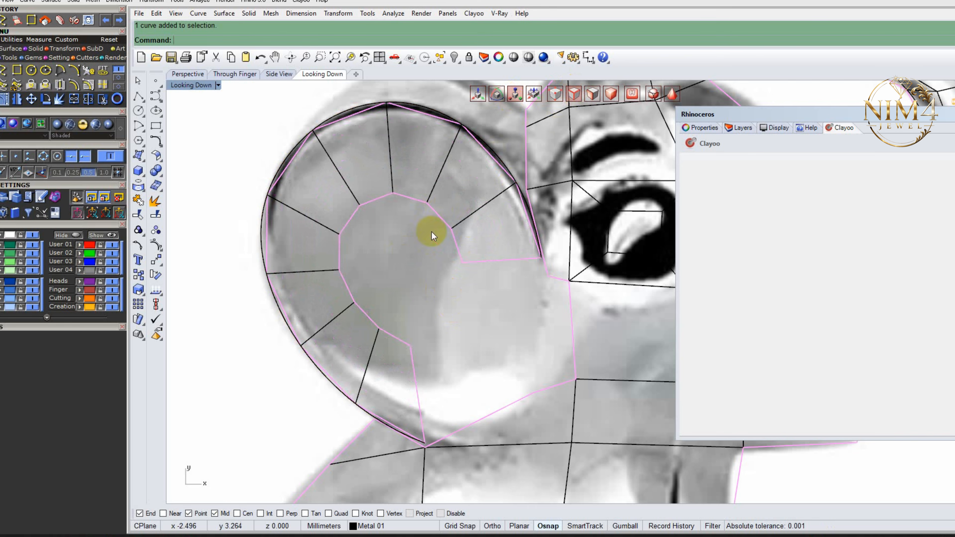
left_click(461, 256)
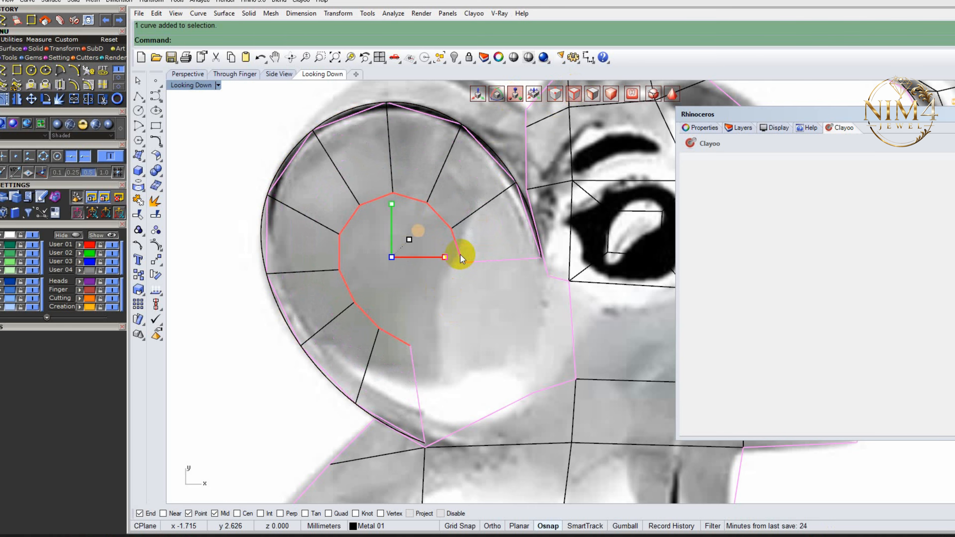
left_click_drag(419, 235, 407, 244)
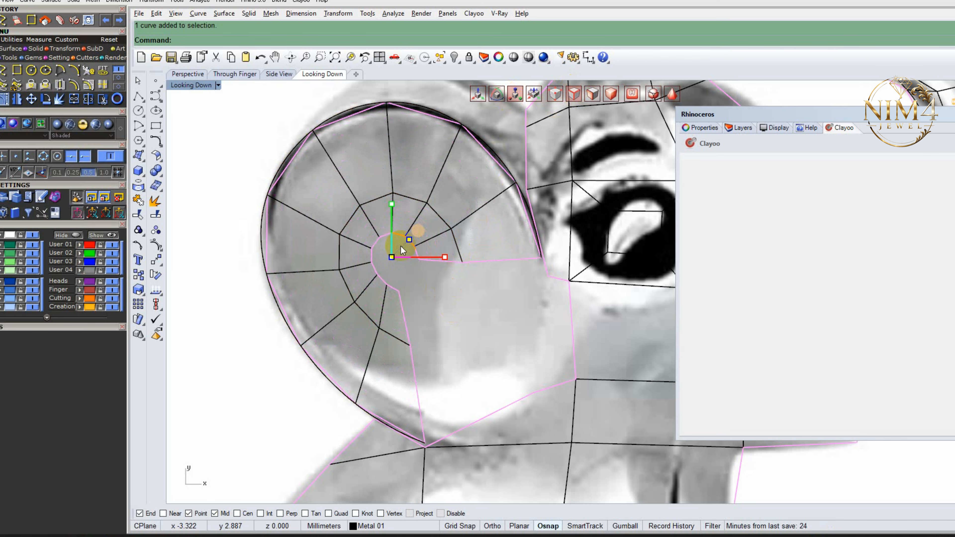
- Delete surplus spoke edges from the ear's inner ring to merge neighbouring faces
left_click(426, 247)
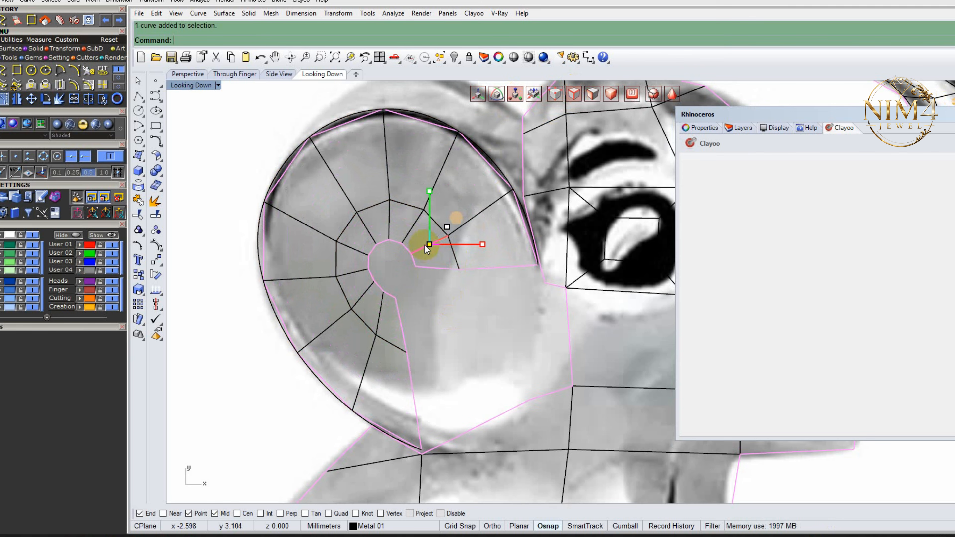
key("Delete")
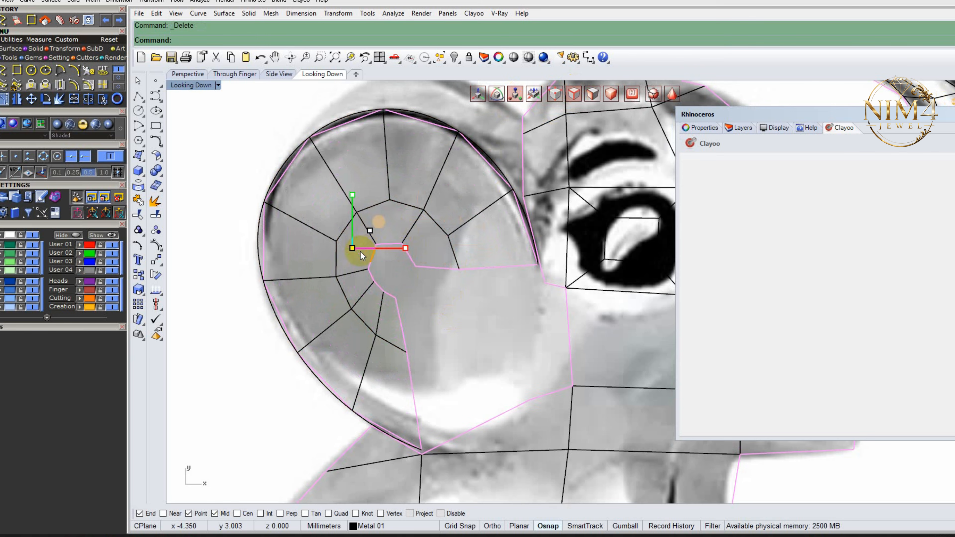
scroll(414, 327, "down", 3)
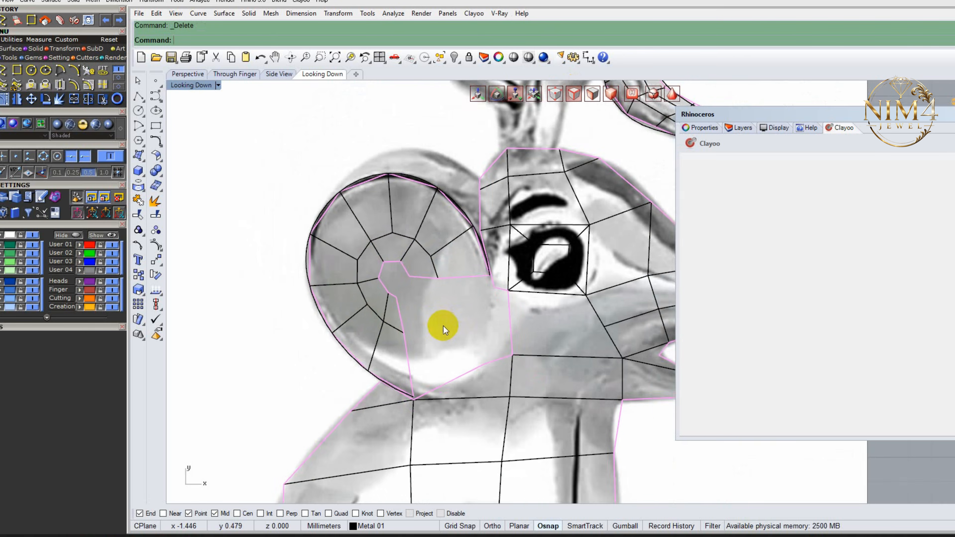
- Move the end edge and the corner vertex at the inner ring's open ends toward the ear's open side
scroll(432, 320, "up", 3)
left_click(389, 315)
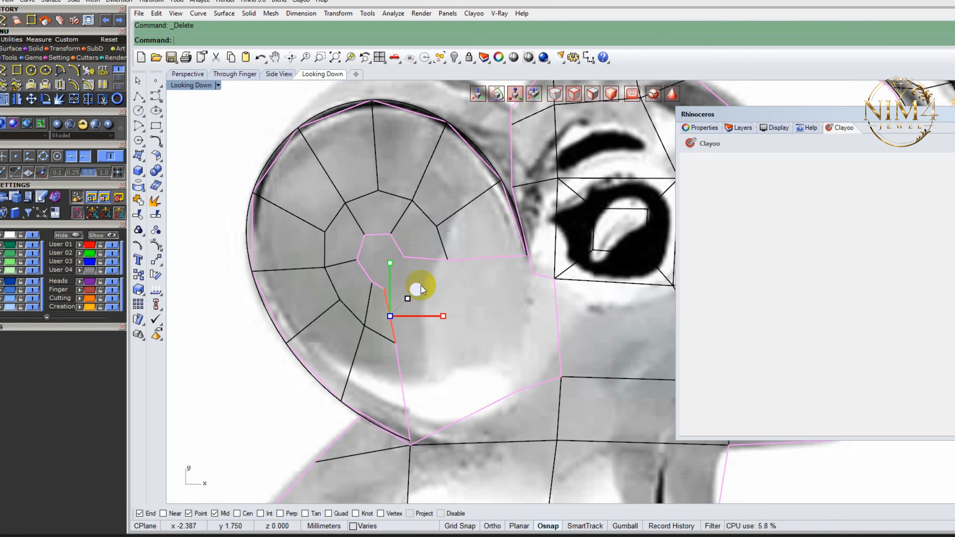
left_click(430, 295)
left_click_drag(403, 296, 413, 302)
left_click_drag(400, 254, 408, 263)
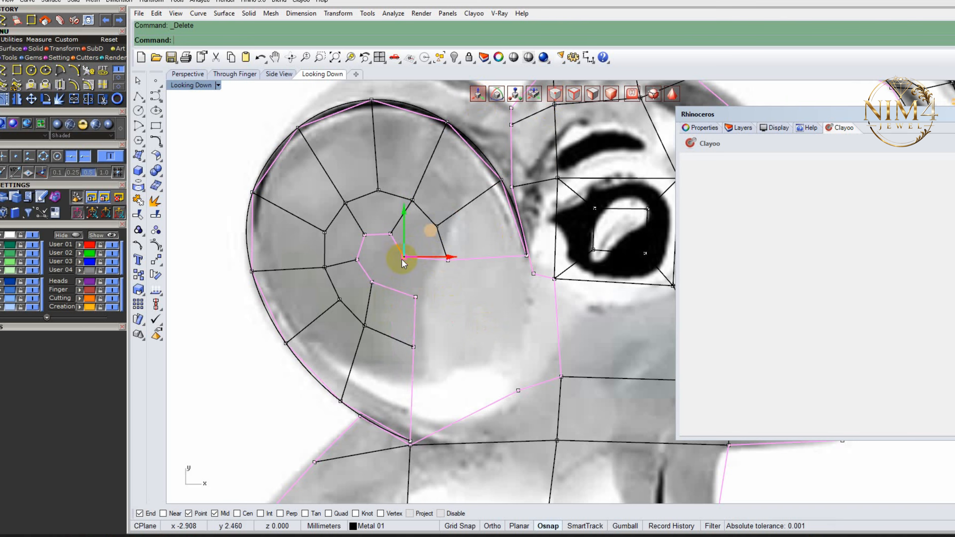
left_click(473, 308)
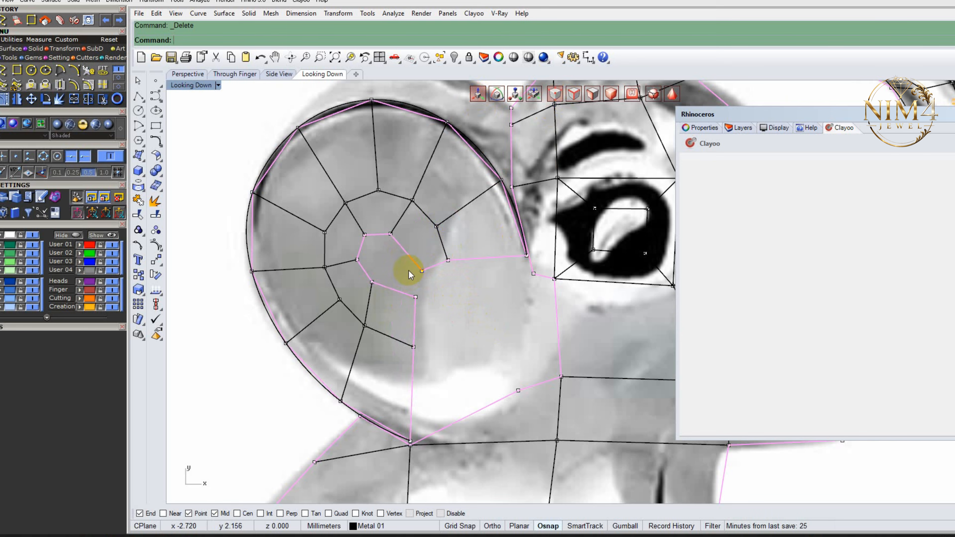
- Append two quads filling the opening in the middle of the ear mesh
left_click(94, 48)
left_click(90, 70)
left_click(366, 241)
left_click(359, 268)
left_click(373, 292)
left_click(393, 245)
left_click(423, 279)
left_click(417, 306)
left_click(374, 292)
scroll(473, 322, "down", 2)
right_click_drag(476, 331, 458, 322)
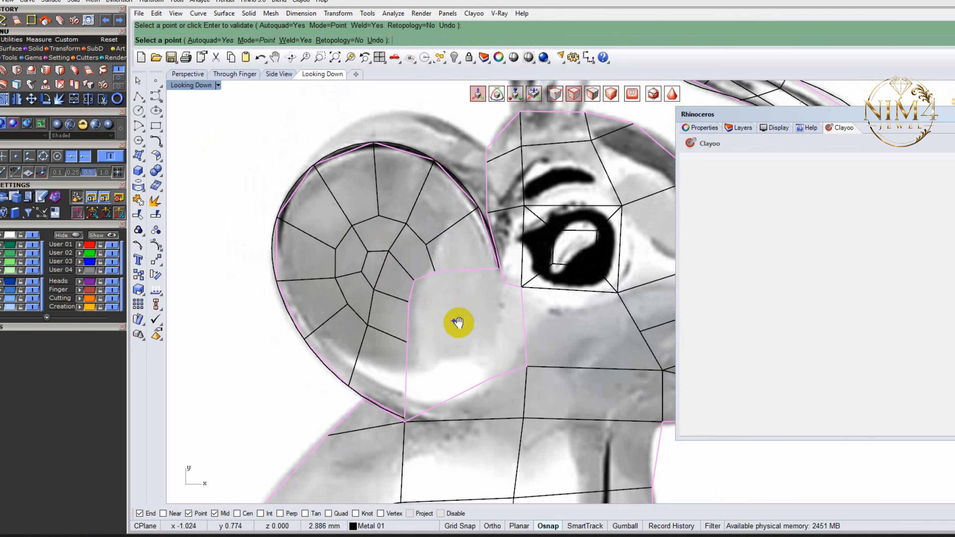
scroll(458, 323, "up", 2)
key("Return")
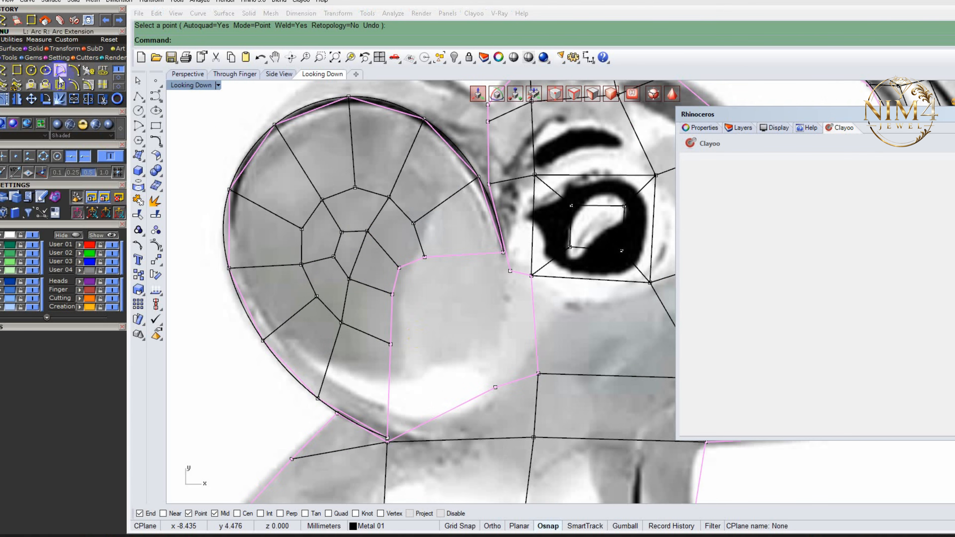
- Draw an arc from start, end and through points, curving across the open side of the ear mesh
left_click(60, 70)
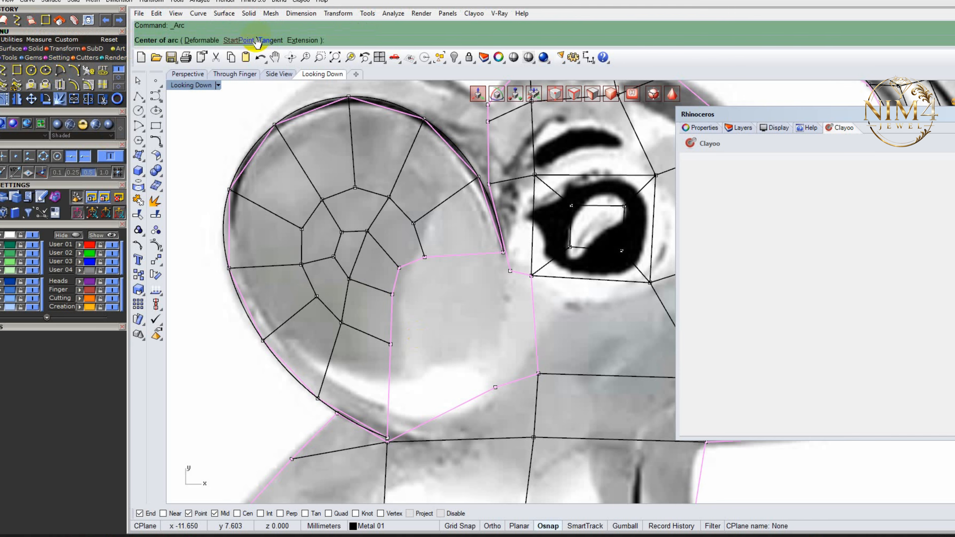
left_click(241, 40)
left_click(467, 270)
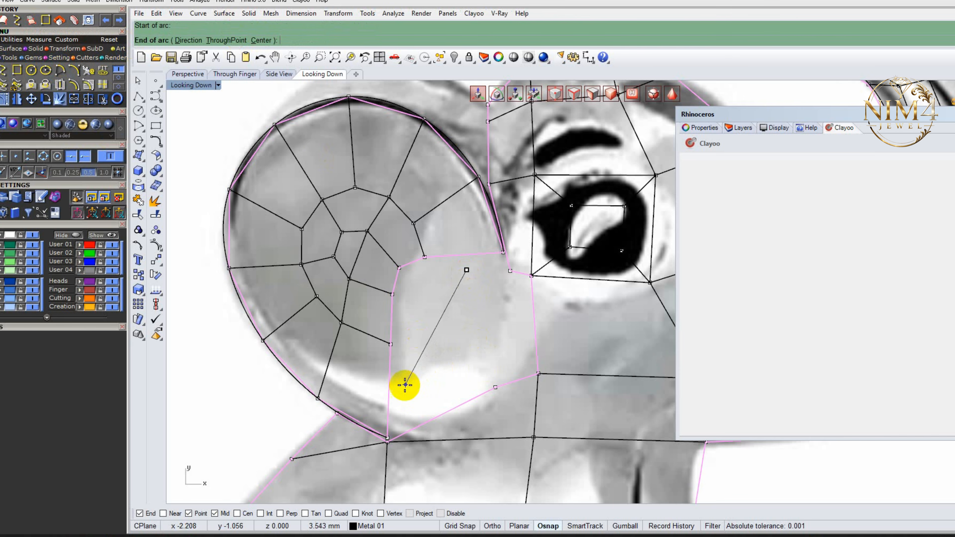
left_click(403, 386)
left_click(450, 367)
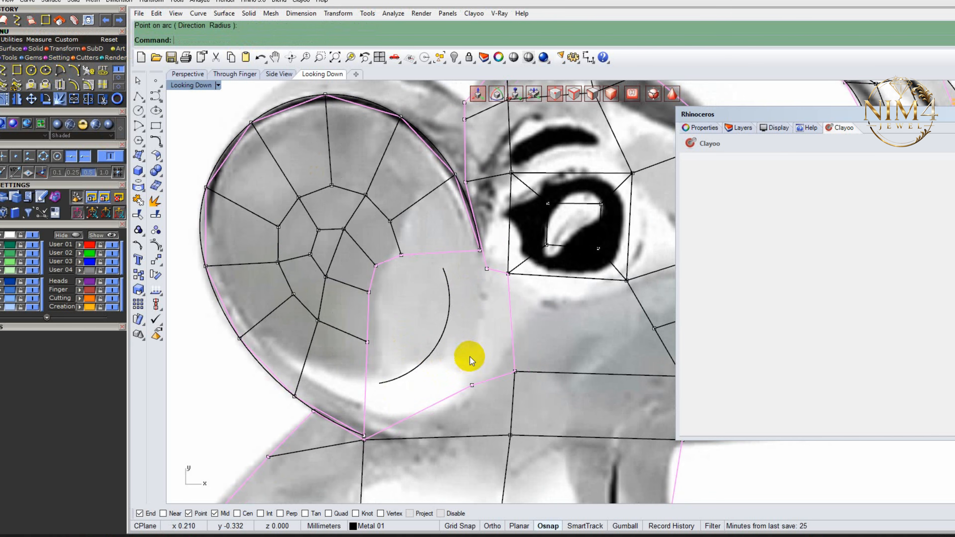
- Bridge the two open end edges of the ear's outer ring By Curve along the new arc, with 3 segments
left_click(66, 51)
left_click(99, 49)
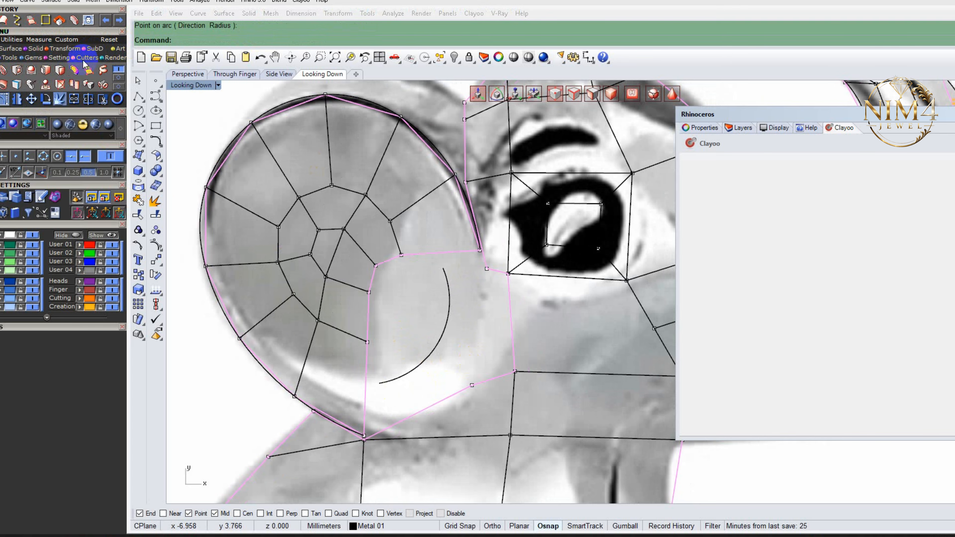
left_click(75, 66)
key("Escape")
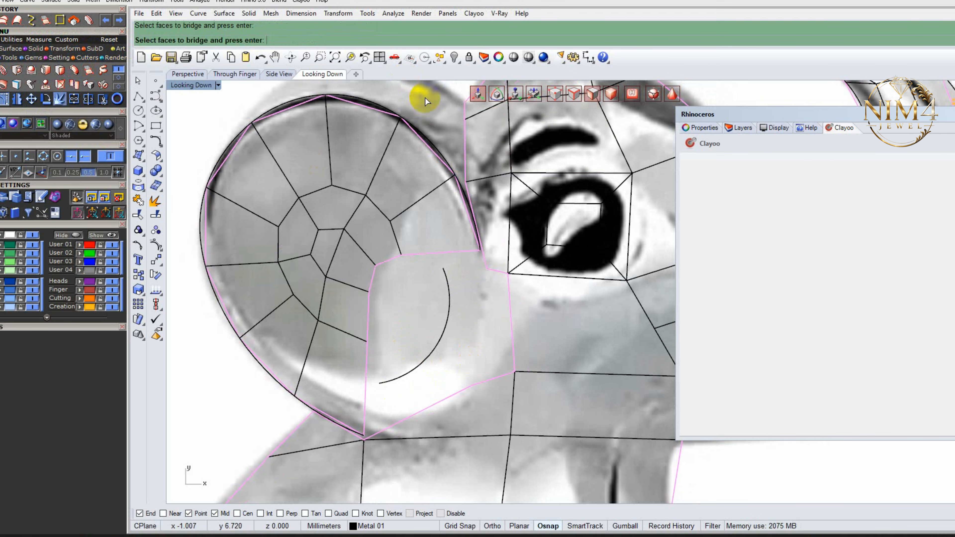
left_click(75, 68)
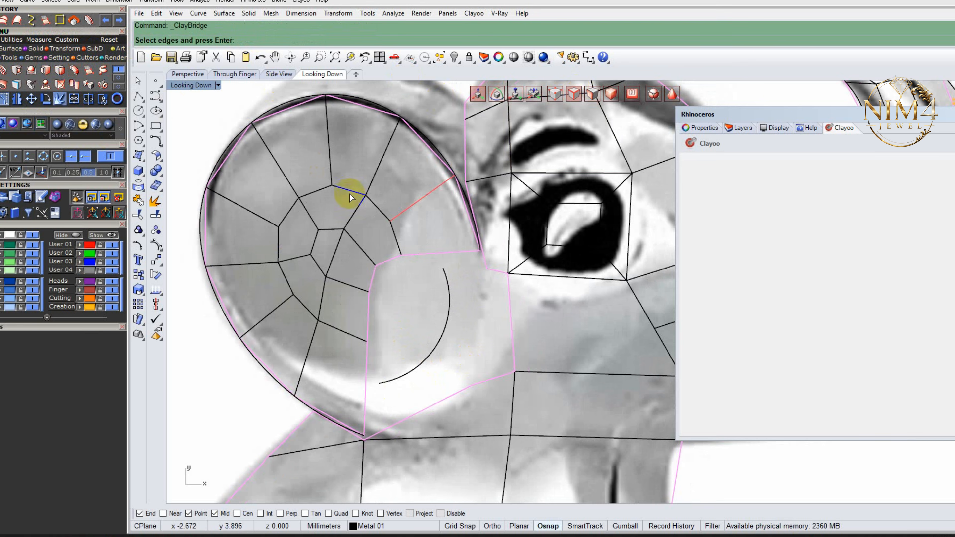
left_click(433, 253)
left_click(366, 367)
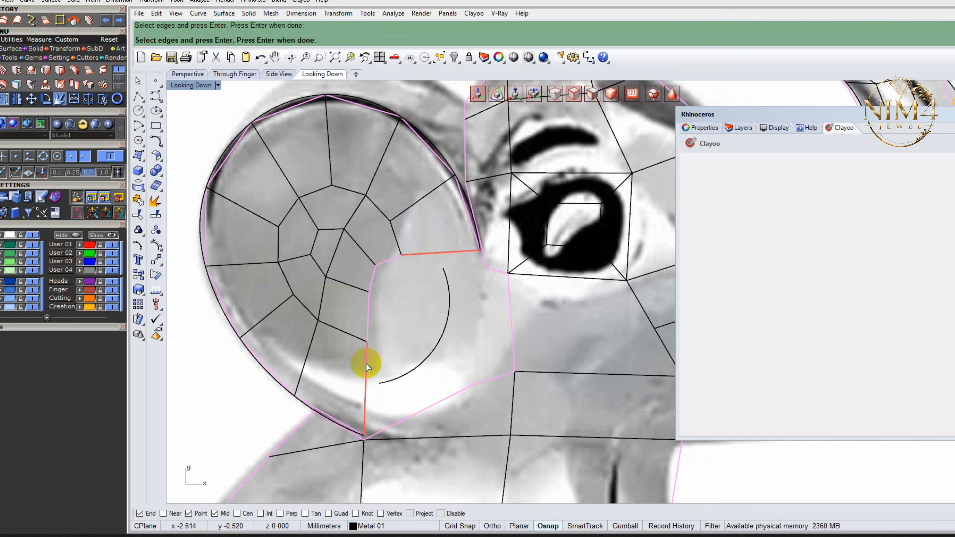
key("Return")
left_click(832, 165)
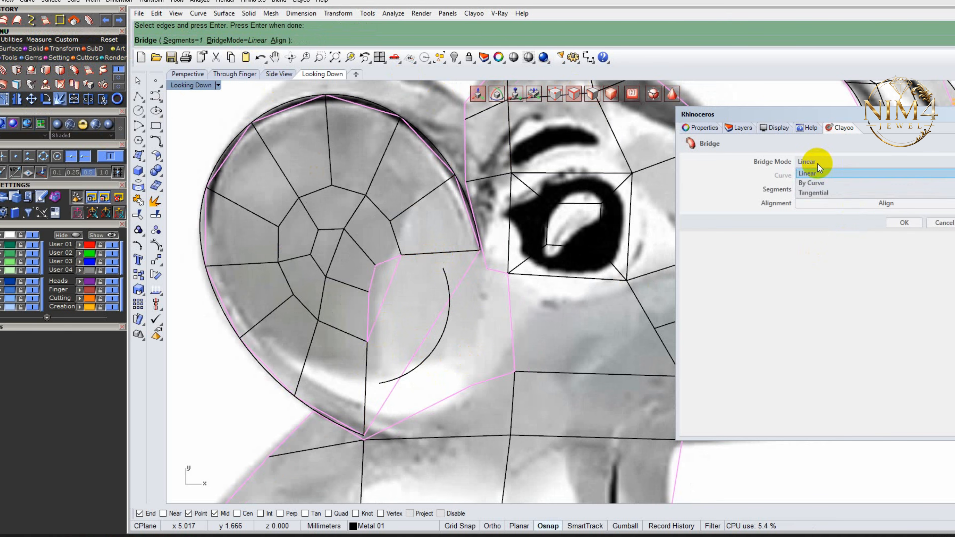
left_click(816, 174)
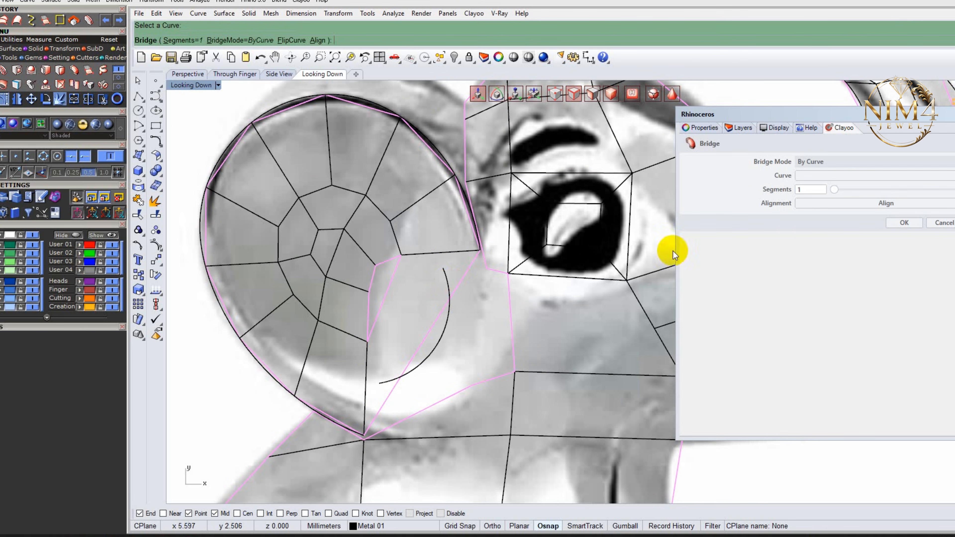
left_click_drag(835, 191, 842, 190)
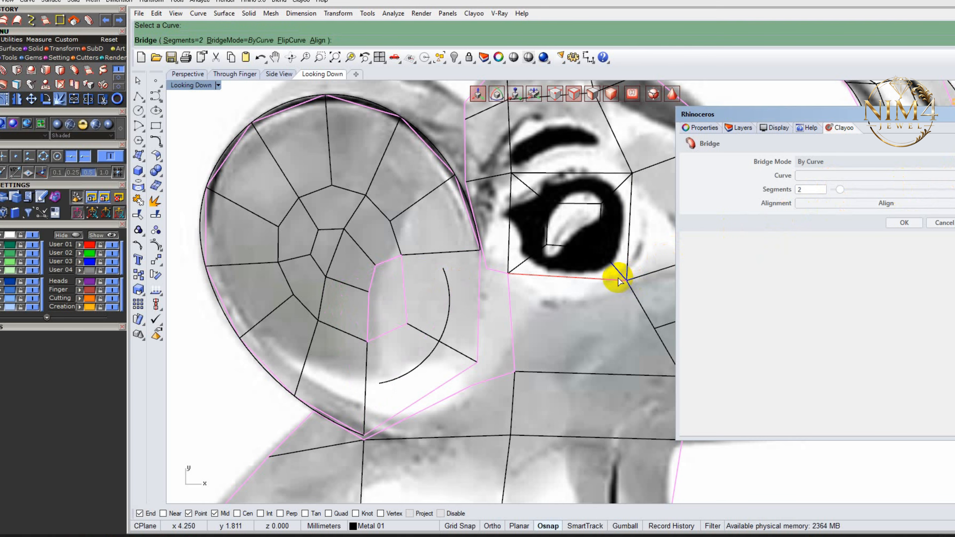
left_click_drag(840, 191, 841, 192)
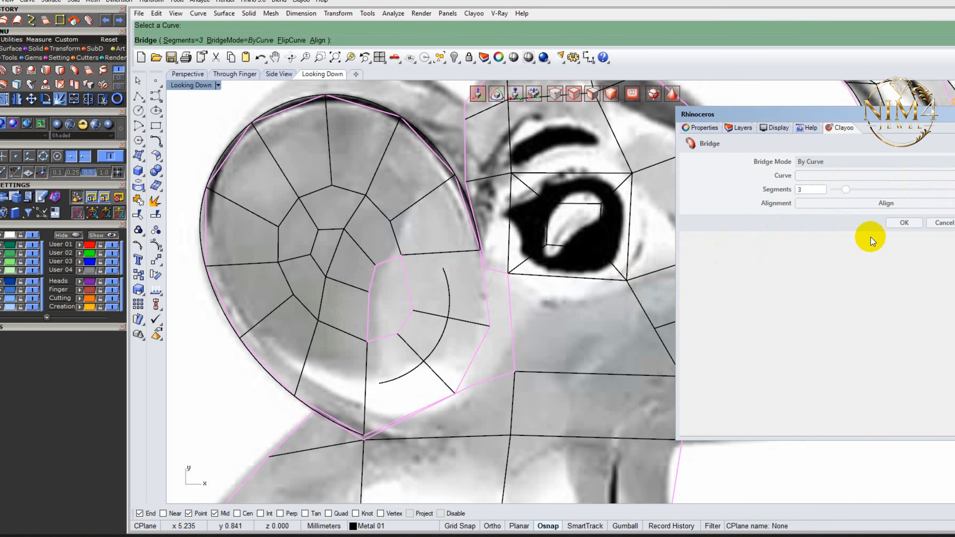
left_click(904, 222)
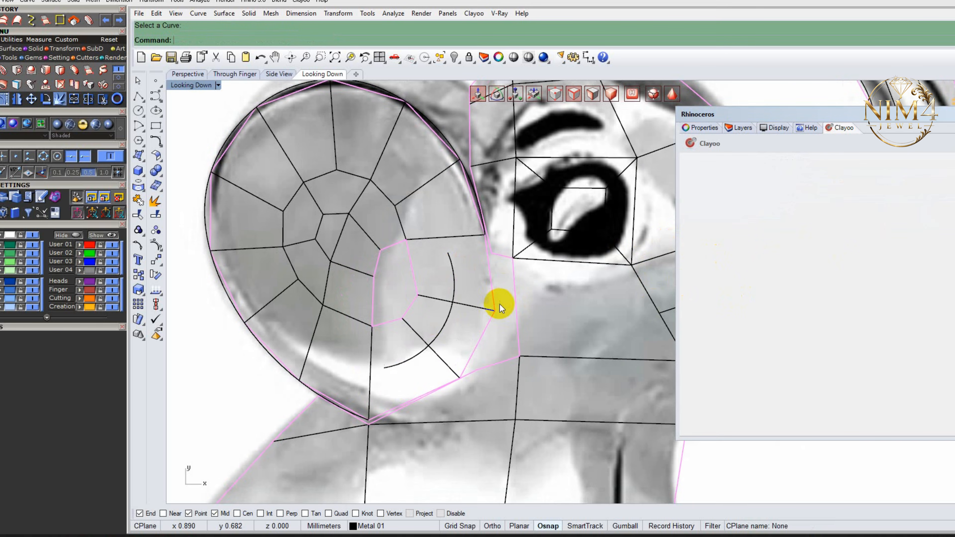
- Delete the bridging arc and the ear's outline curve
left_click(443, 326)
key("Delete")
scroll(428, 343, "up", 5)
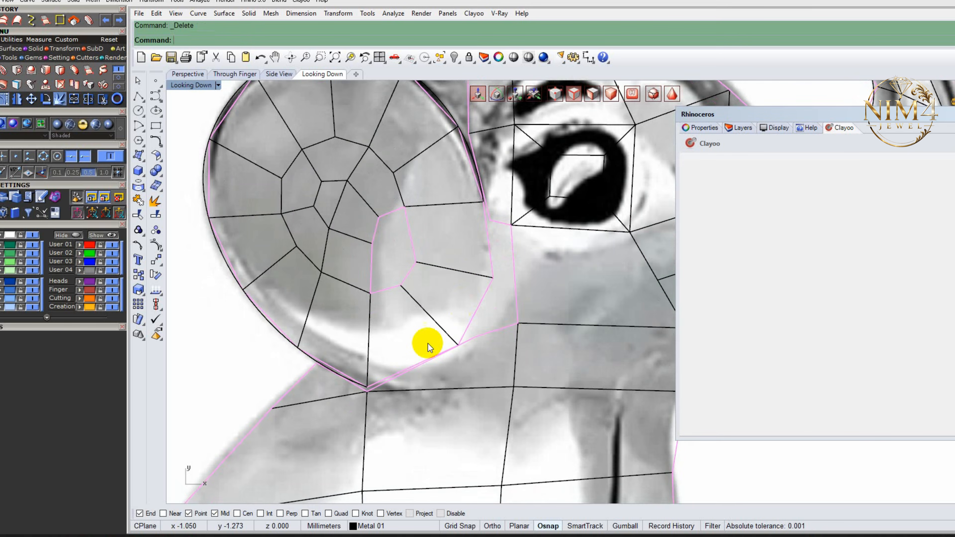
left_click(290, 338)
key("Delete")
- Append two quads filling the remaining hole between the ear's centre faces and the bridged ring
scroll(350, 338, "down", 6)
scroll(380, 353, "up", 2)
right_click_drag(329, 285, 359, 335)
scroll(415, 276, "up", 2)
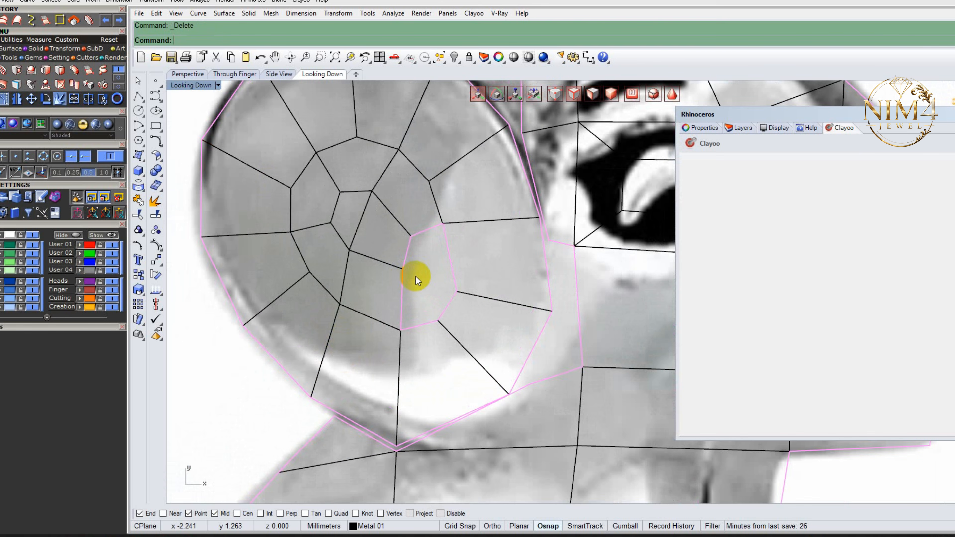
left_click(7, 49)
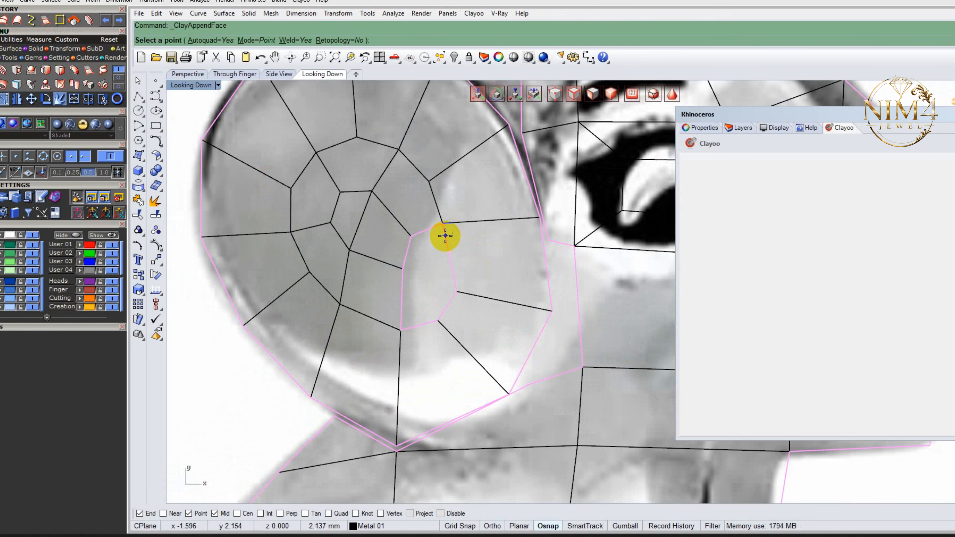
left_click(411, 237)
left_click(455, 292)
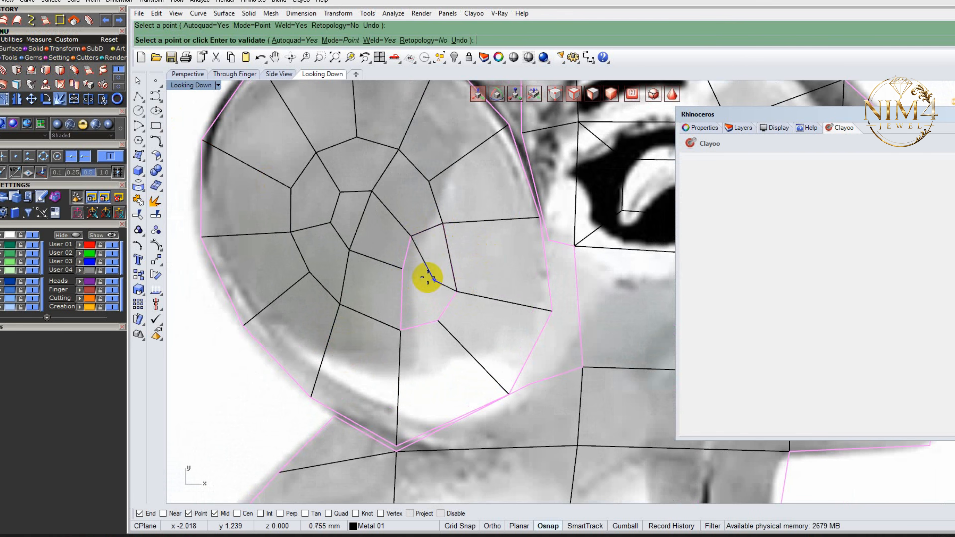
left_click(455, 292)
left_click(438, 321)
left_click(401, 329)
left_click(410, 273)
scroll(326, 317, "down", 10)
right_click(329, 317)
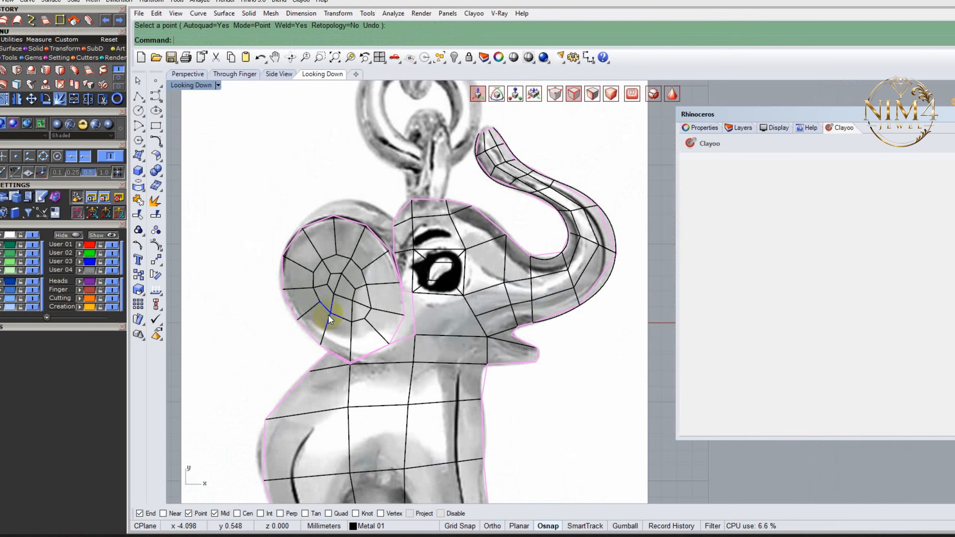
- Weld the ear's two rim vertices beside the eye to the adjacent head vertices
right_click_drag(300, 344, 333, 345)
scroll(335, 302, "up", 4)
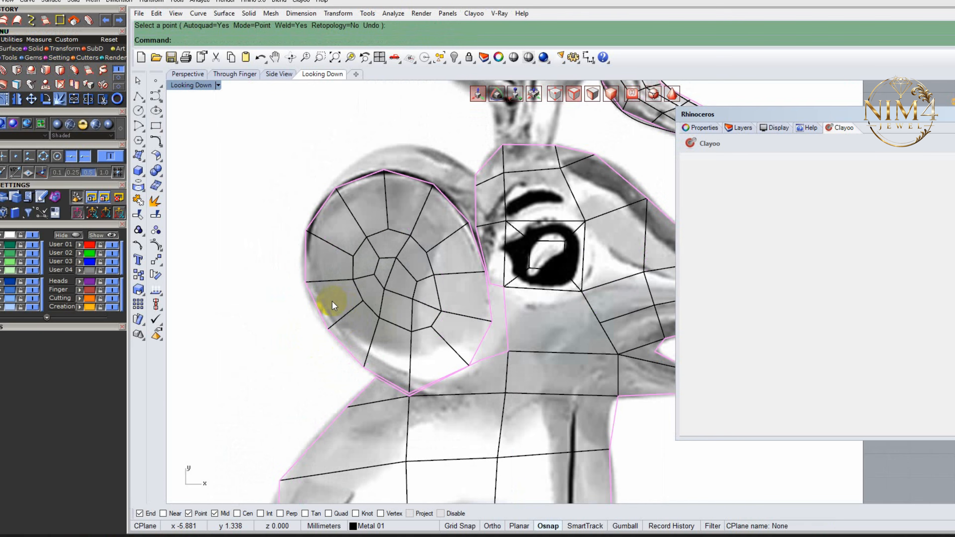
scroll(403, 402, "up", 2)
left_click(402, 400)
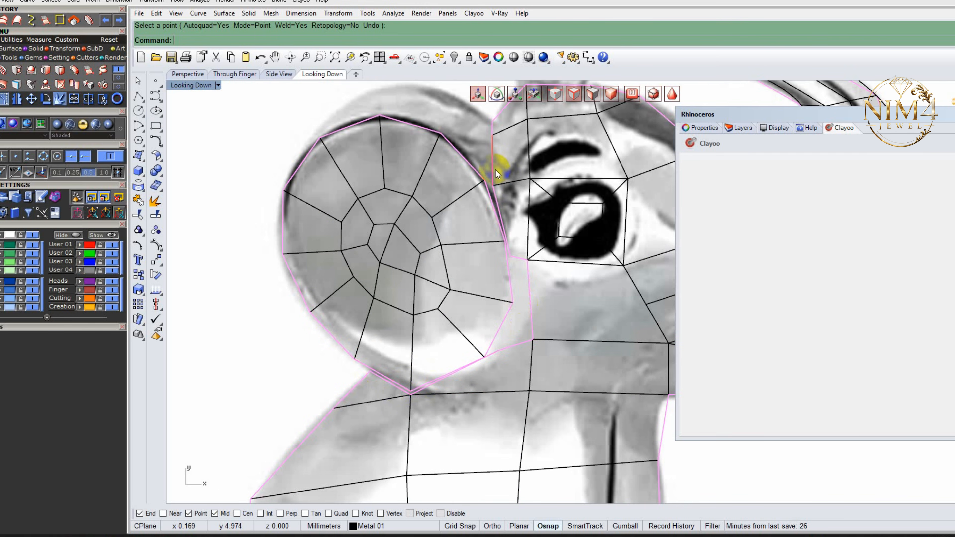
left_click(92, 86)
scroll(443, 170, "up", 3)
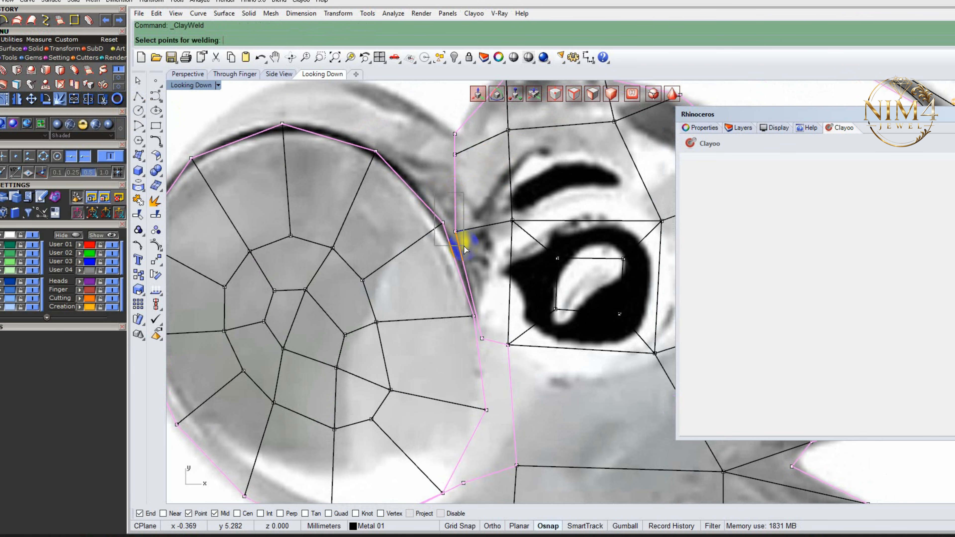
left_click_drag(465, 246, 465, 245)
left_click_drag(446, 313, 501, 356)
right_click(501, 356)
scroll(498, 355, "down", 2)
right_click_drag(483, 353, 452, 290)
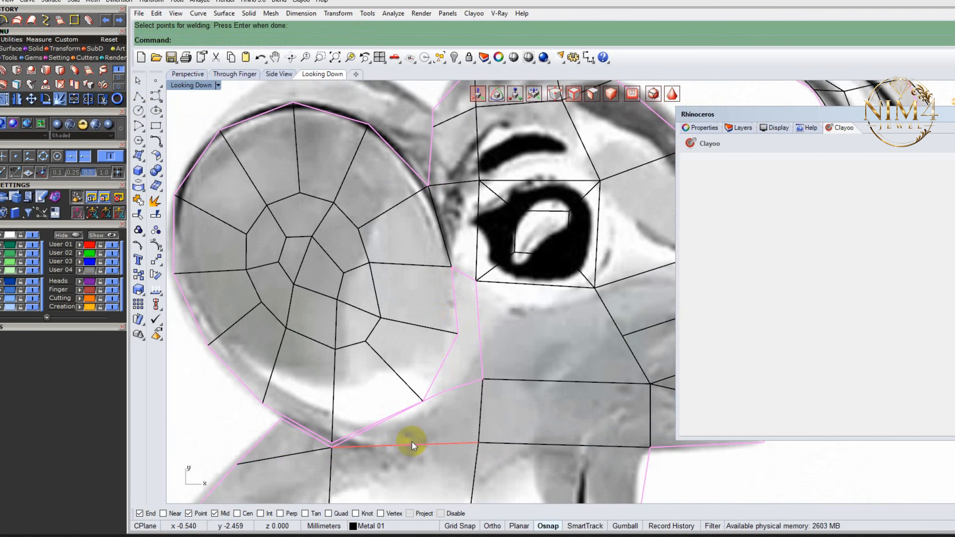
- Weld the ear's lower rim vertices to the matching vertices along the elephant's back and neck
right_click(271, 439)
left_click_drag(241, 401, 347, 462)
right_click(294, 433)
right_click(305, 453)
right_click(347, 461)
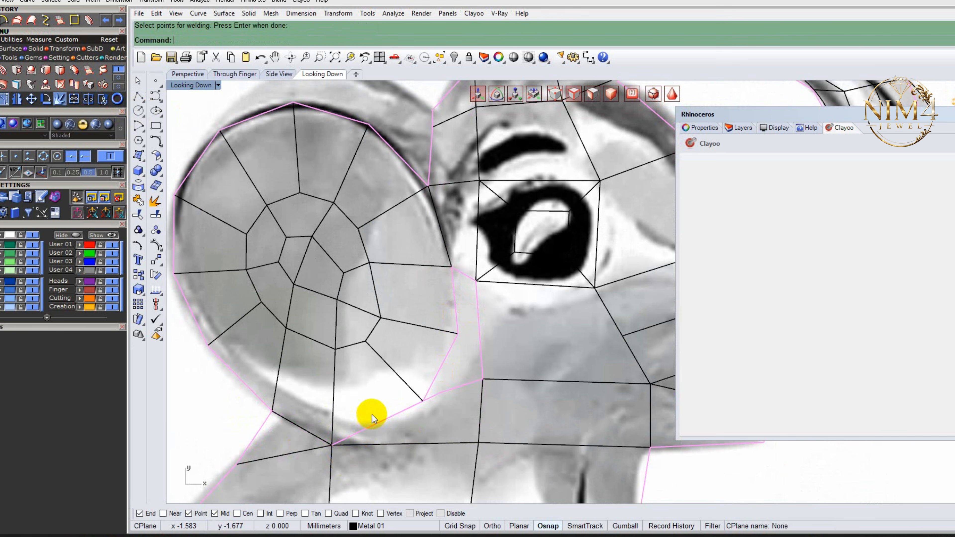
right_click(372, 415)
left_click_drag(387, 391, 443, 420)
right_click(443, 421)
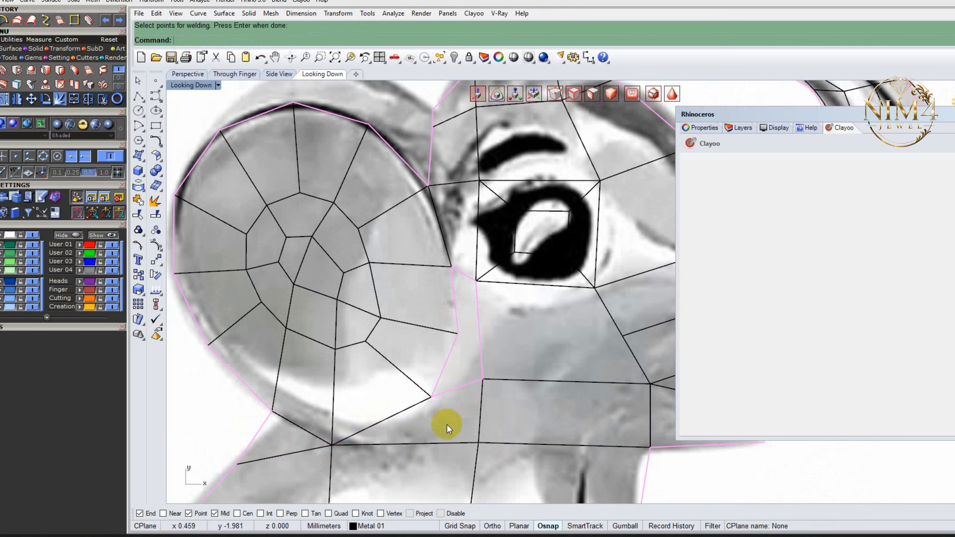
- Append a triangle and a quad closing the gap between the ear's rim and the cheek below the eye
scroll(408, 392, "up", 2)
mouse_move(417, 394)
right_mouse_down()
mouse_move(405, 398)
mouse_move(408, 381)
right_mouse_up()
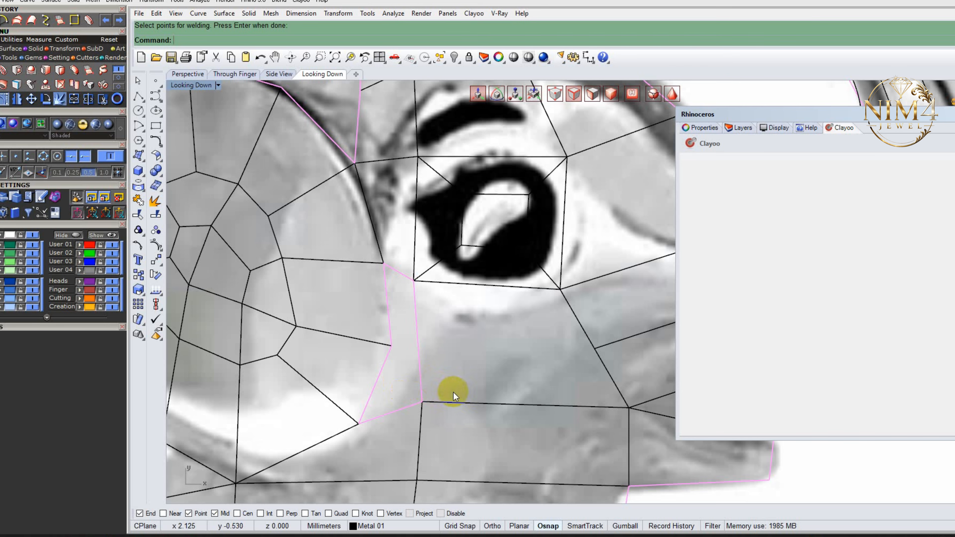
left_click(87, 71)
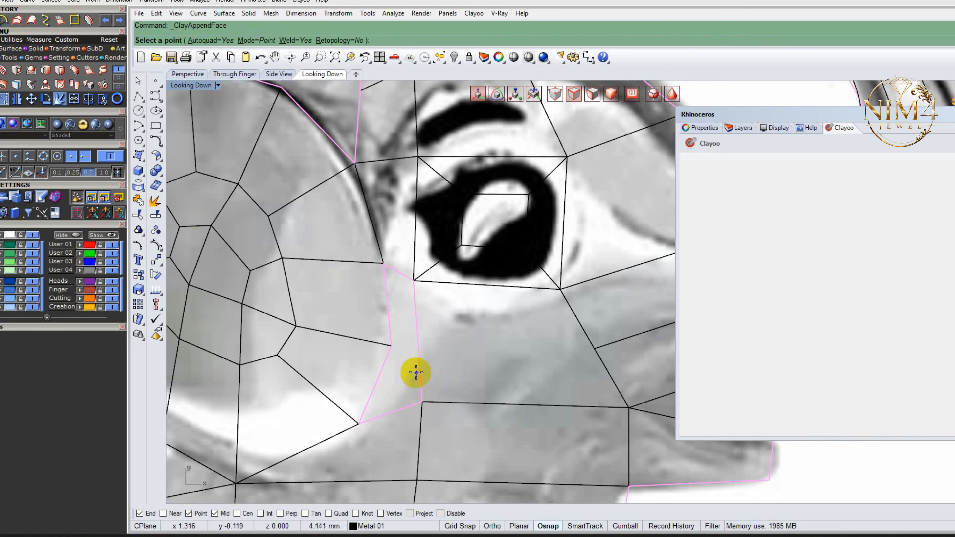
left_click(392, 346)
left_click(423, 401)
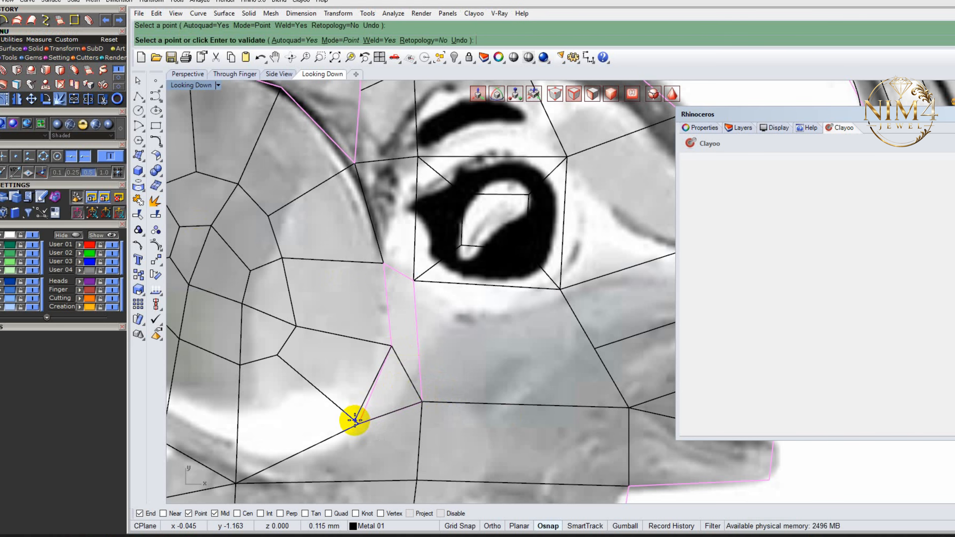
left_click(383, 267)
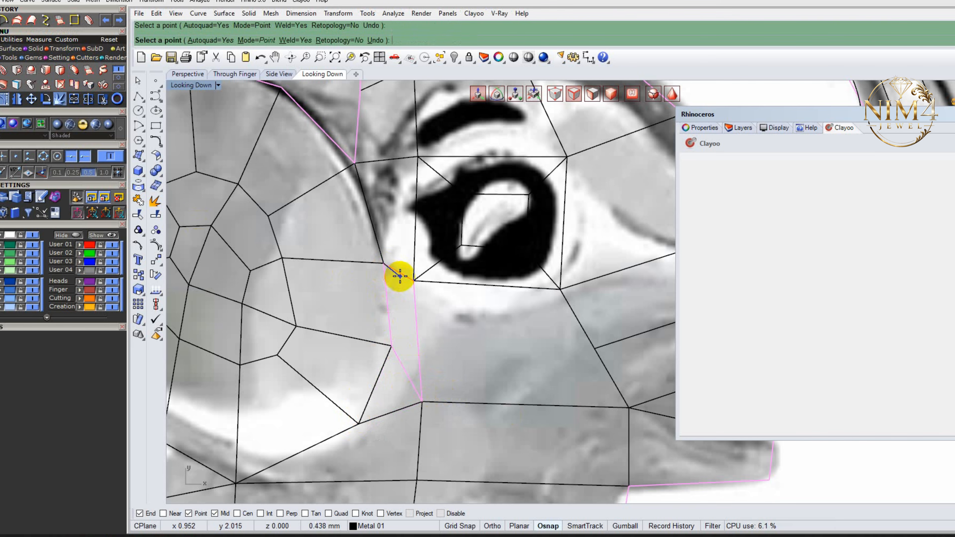
left_click(413, 281)
left_click(421, 401)
left_click(391, 345)
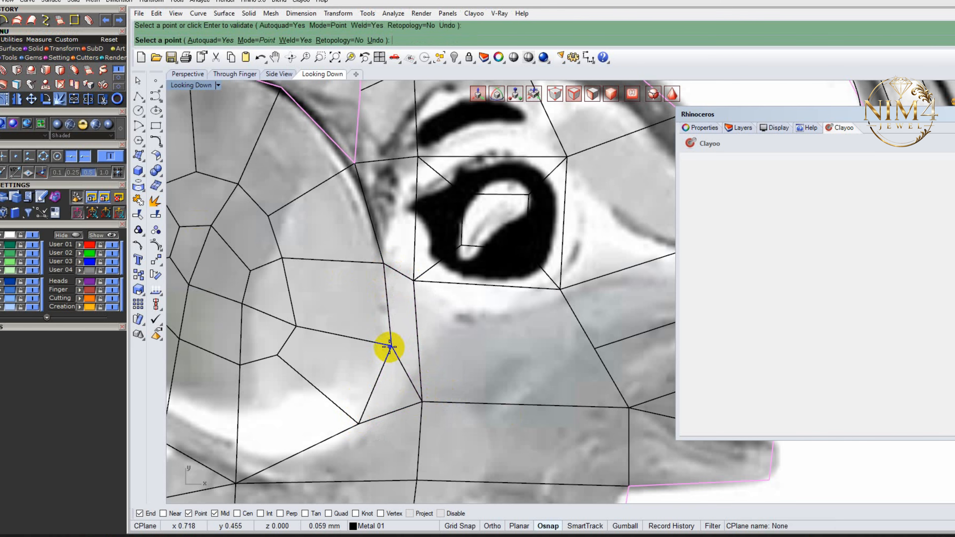
scroll(424, 475, "down", 6)
key("Return")
- Append faces joining the front ear's upper rim to the back of the head, starting the rear ear
scroll(357, 405, "down", 6)
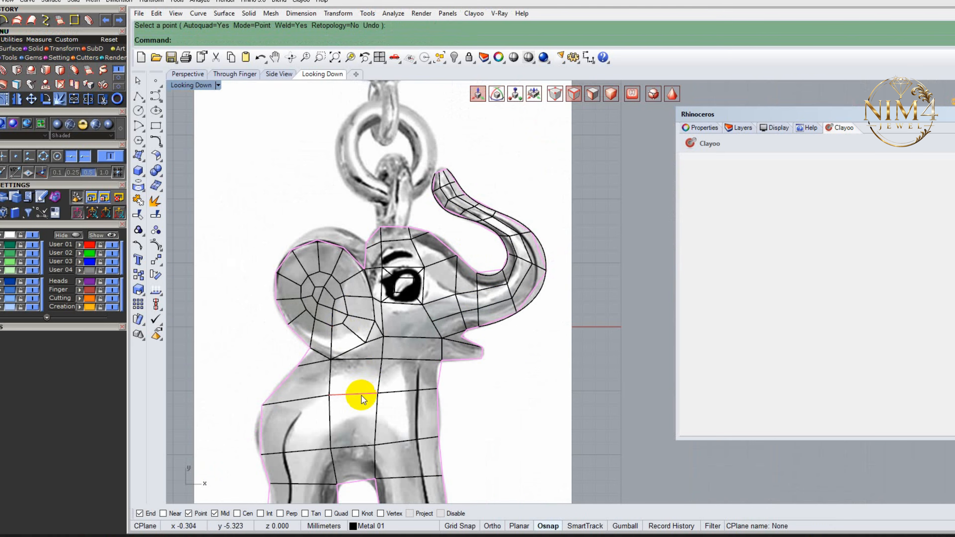
scroll(367, 277, "up", 6)
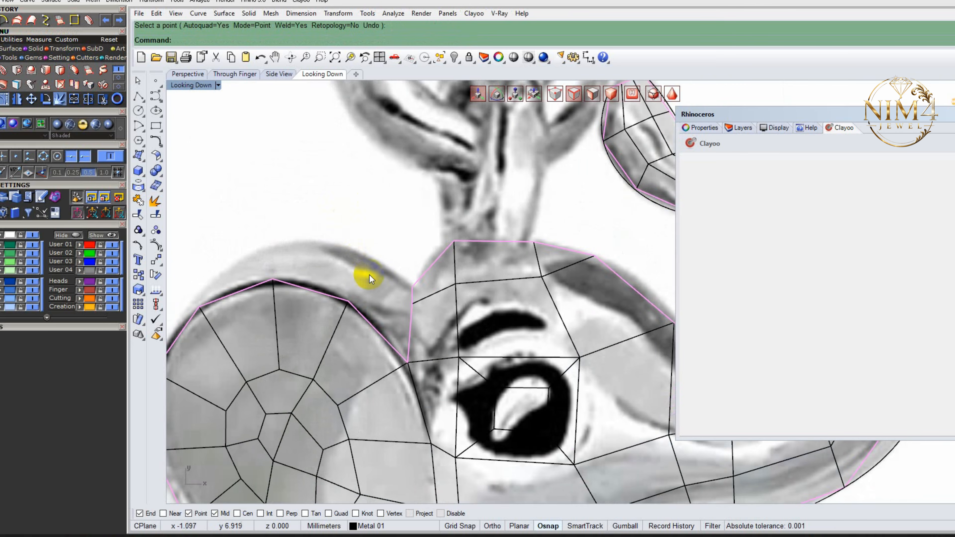
left_click(415, 266)
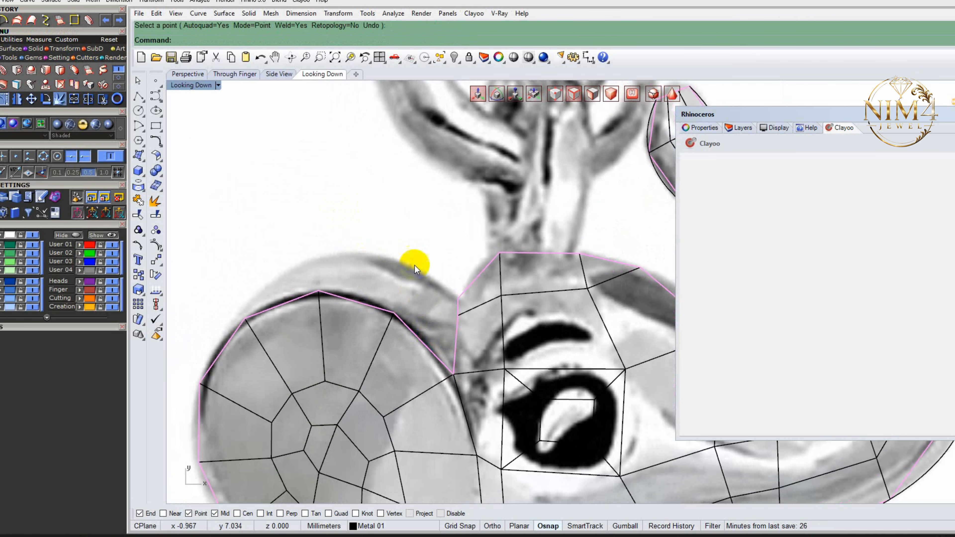
left_click(158, 124)
left_click(456, 375)
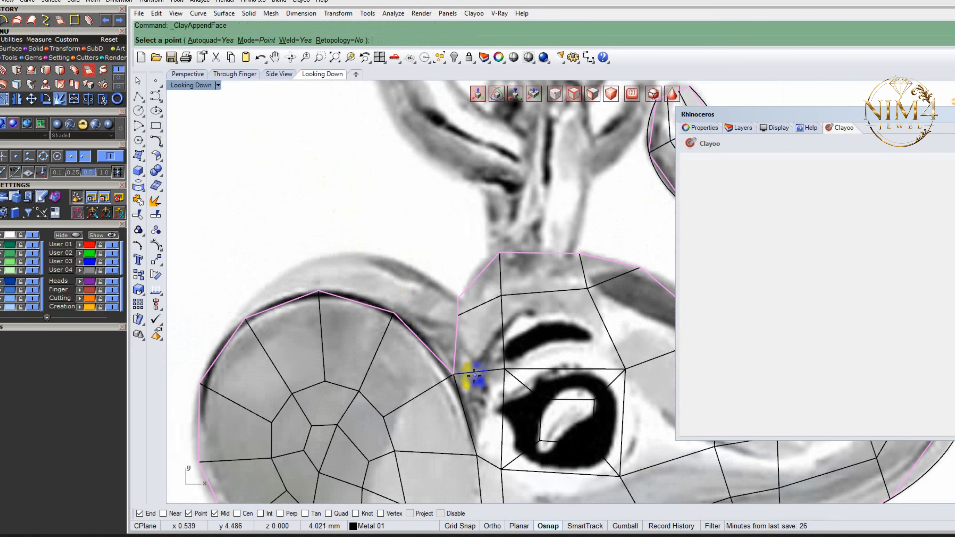
left_click(426, 281)
left_click(458, 315)
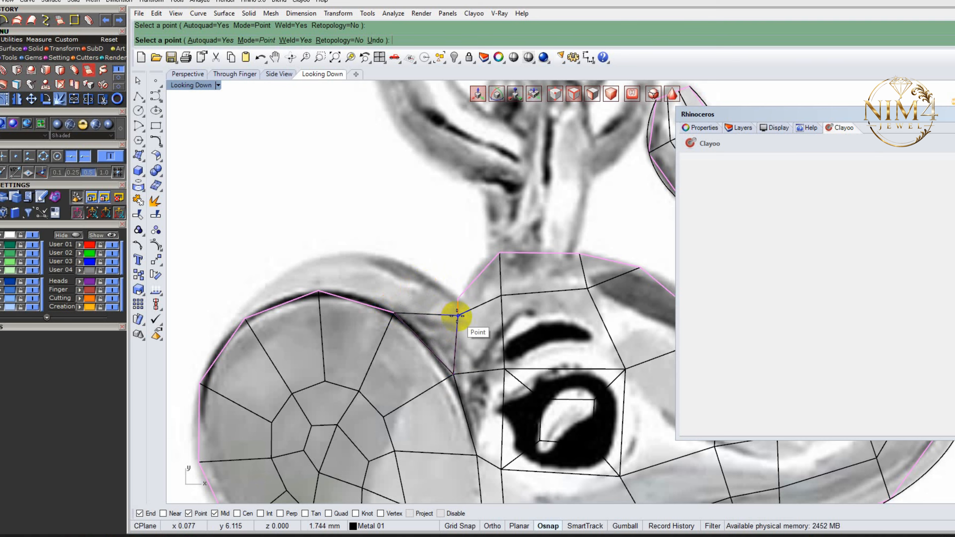
left_click(423, 277)
- Try to append a quad for the rear ear above the front ear's rim, and undo it
right_click_drag(377, 309, 422, 332)
left_click(467, 300)
left_click(390, 279)
left_click(363, 314)
left_click(446, 342)
left_click(375, 40)
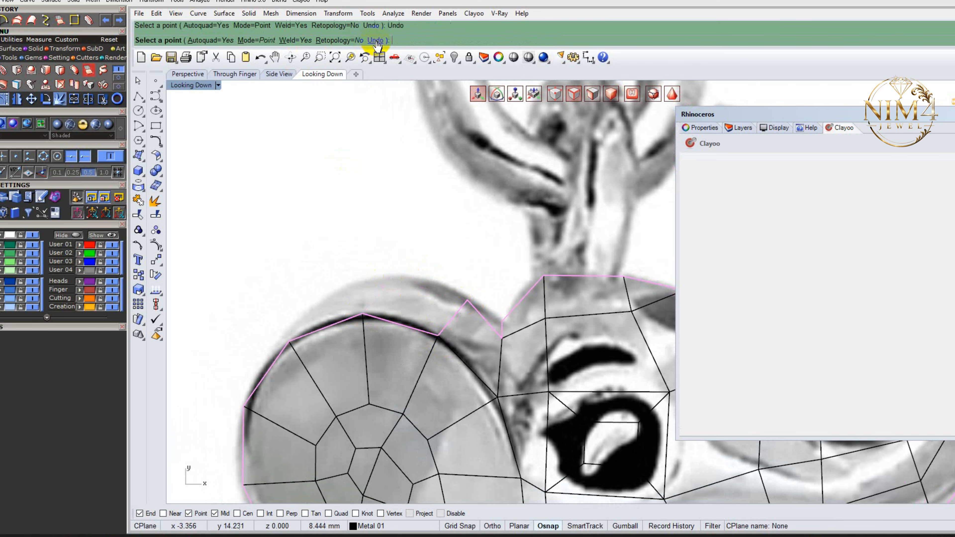
- Append two quads for the rear ear between the front ear's upper rim and the rear ear's outline
left_click(467, 300)
left_click(385, 277)
left_click(439, 335)
left_click(386, 276)
left_click(322, 301)
left_click(290, 341)
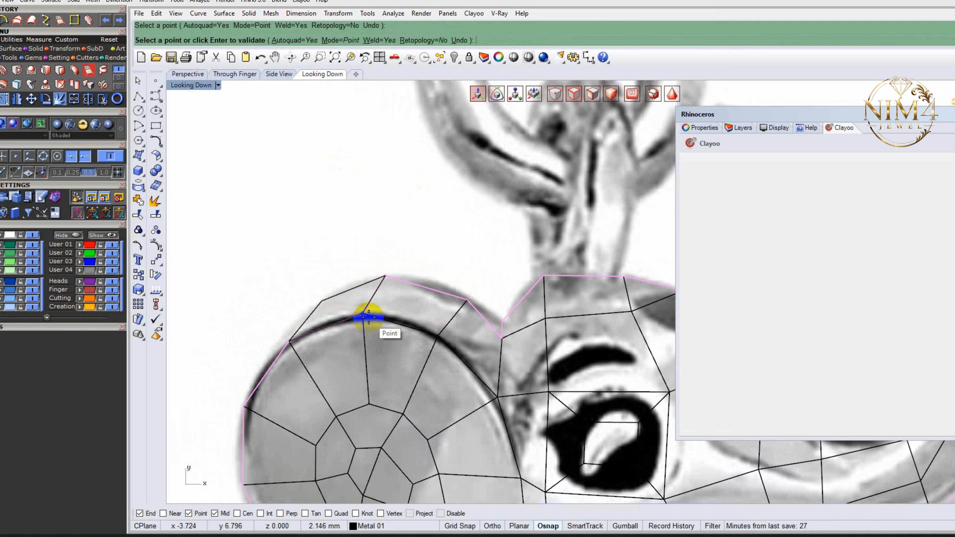
left_click(363, 314)
- Append a triangle closing the notch between the rear ear and the back of the head, and finish appending
right_click_drag(485, 342, 417, 345)
scroll(417, 335, "up", 2)
scroll(417, 335, "up", 4)
left_click(449, 315)
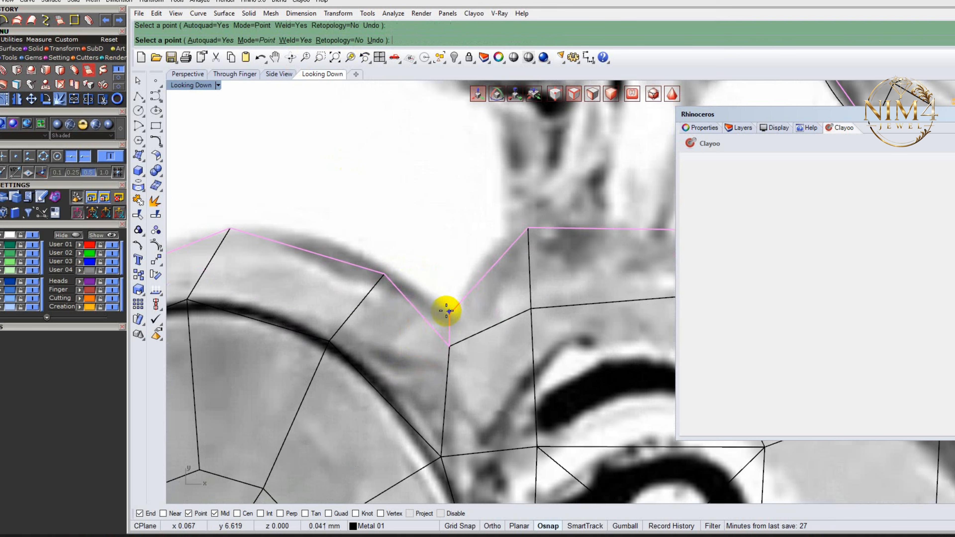
left_click(385, 274)
left_click(449, 345)
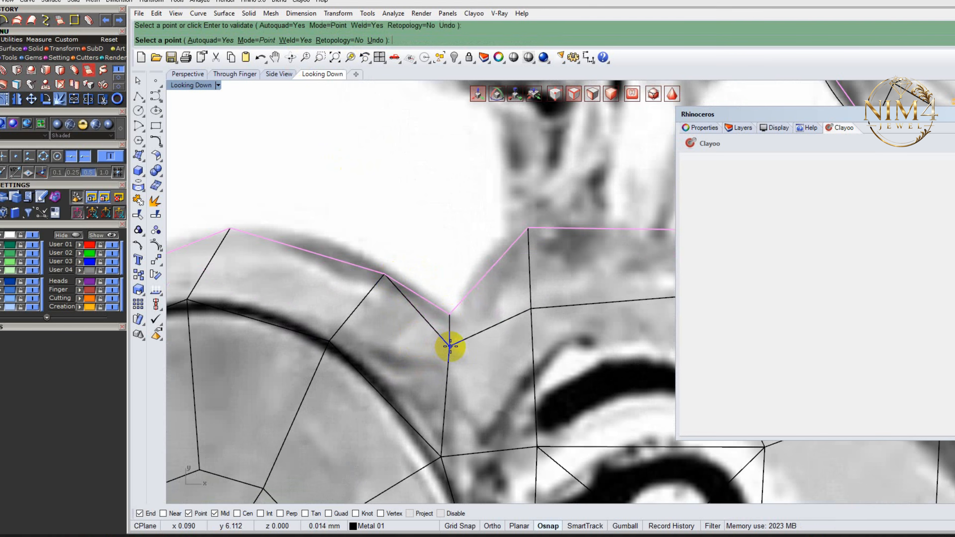
scroll(396, 237, "down", 5)
right_click(396, 237)
scroll(396, 236, "down", 6)
right_click_drag(493, 358, 463, 303)
scroll(463, 303, "down", 2)
right_click_drag(497, 334, 478, 336)
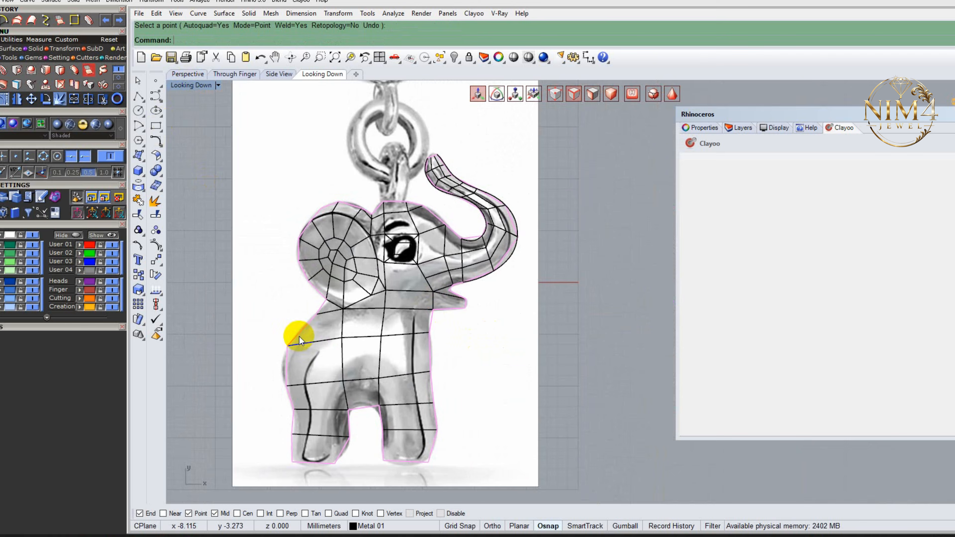
- Divide the two central belly quads with a vertical edge running from the gap between the legs up to mid-body
scroll(295, 420, "up", 4)
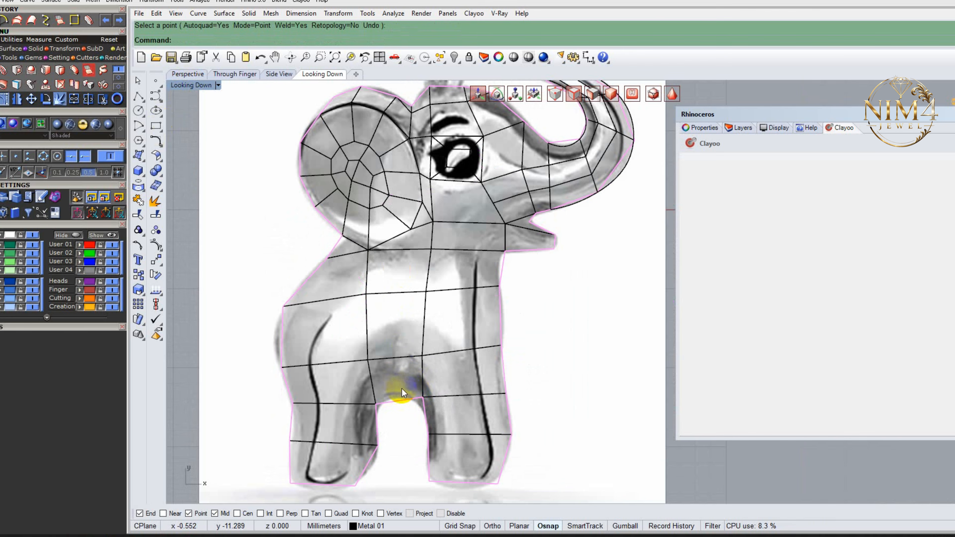
left_click(555, 93)
left_click(400, 401)
left_click(395, 358)
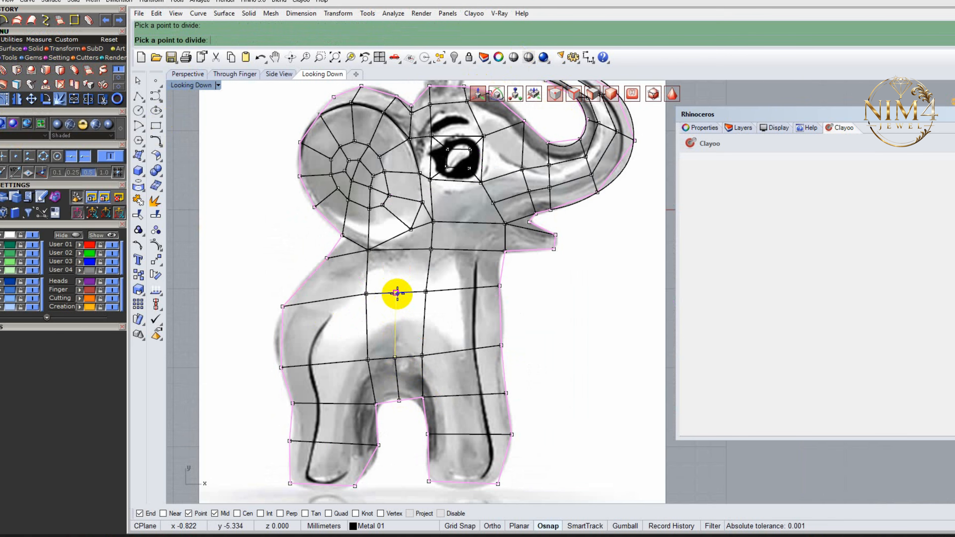
right_click(591, 362)
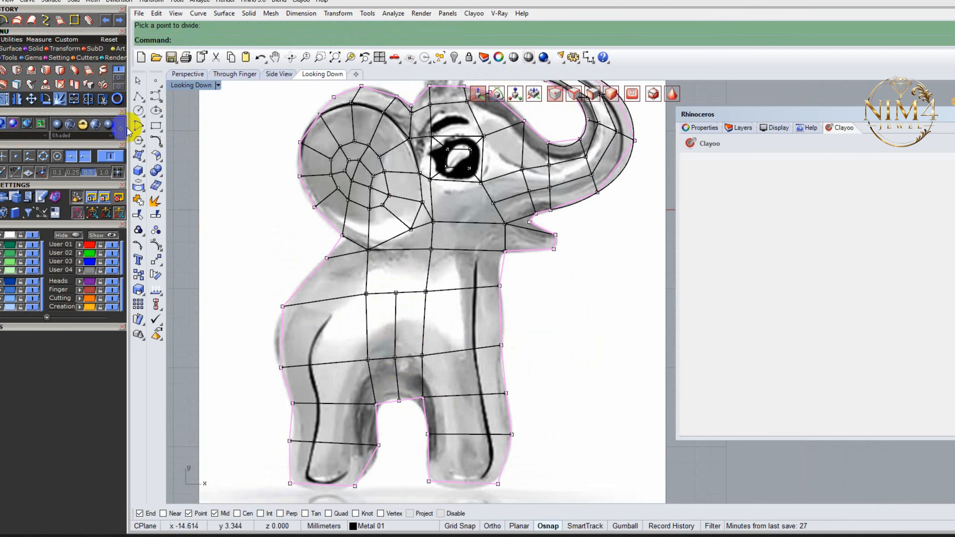
- Switch to the Perspective viewport and leave vertex selection for whole-object selection of the elephant mesh
double_click(185, 84)
double_click(597, 85)
scroll(330, 267, "down", 3)
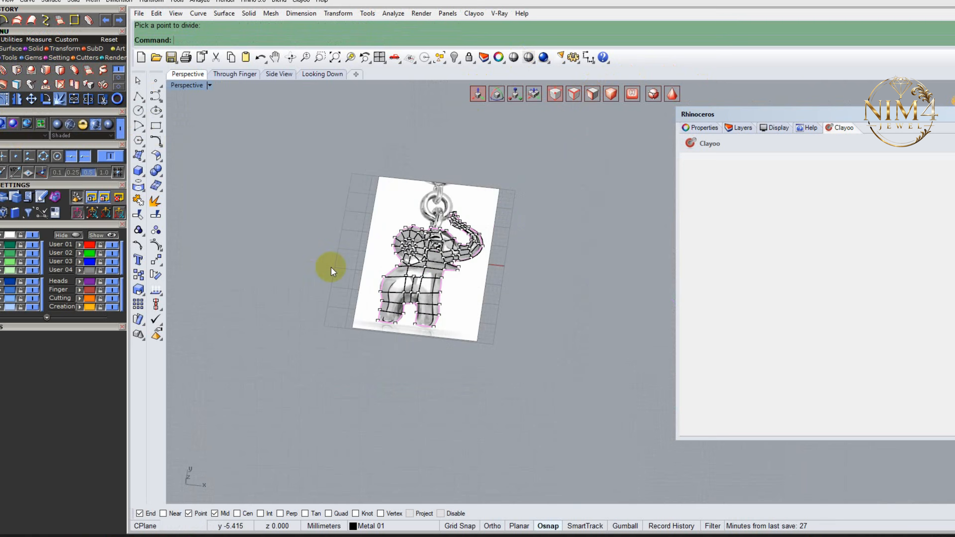
right_click_drag(331, 267, 427, 265)
left_click(611, 93)
scroll(455, 323, "up", 2)
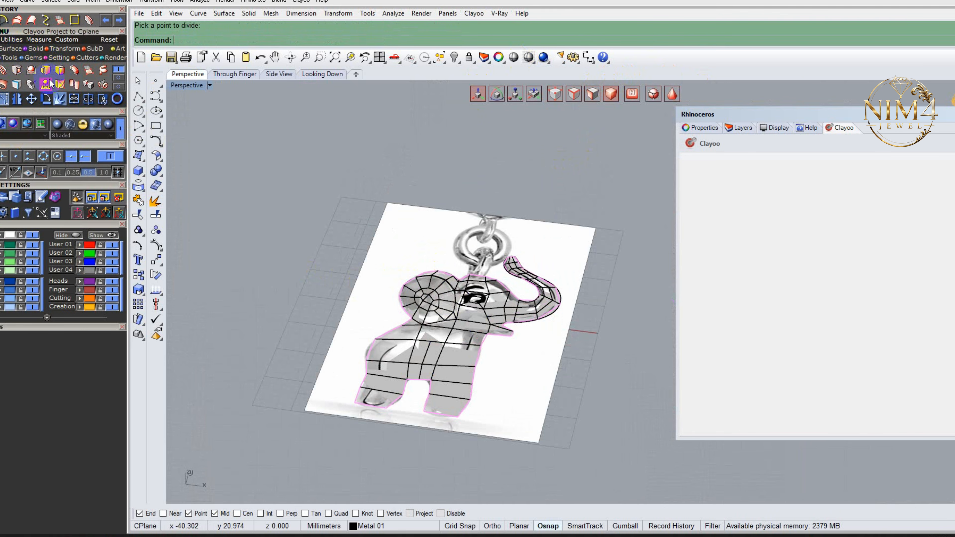
- Shell the flat elephant mesh in Regular mode with a distance of about -3.09 mm
left_click(118, 78)
left_click(49, 85)
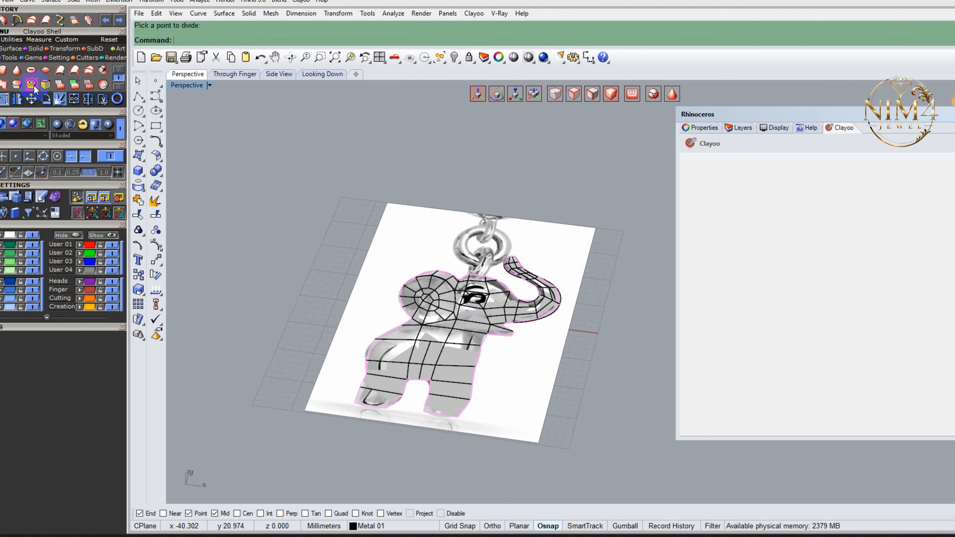
left_click(494, 332)
right_click_drag(508, 358, 504, 329)
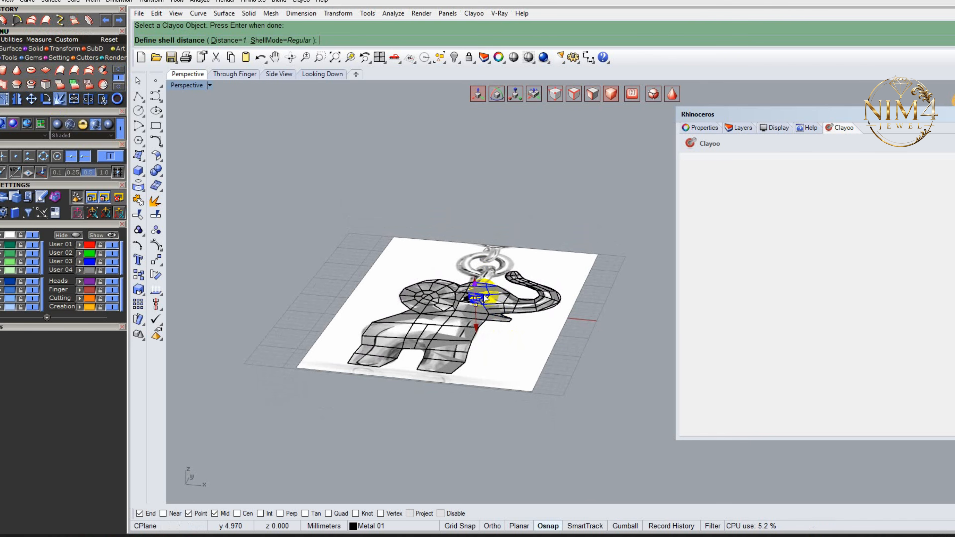
left_click_drag(479, 251, 479, 246)
right_click_drag(489, 305, 490, 324)
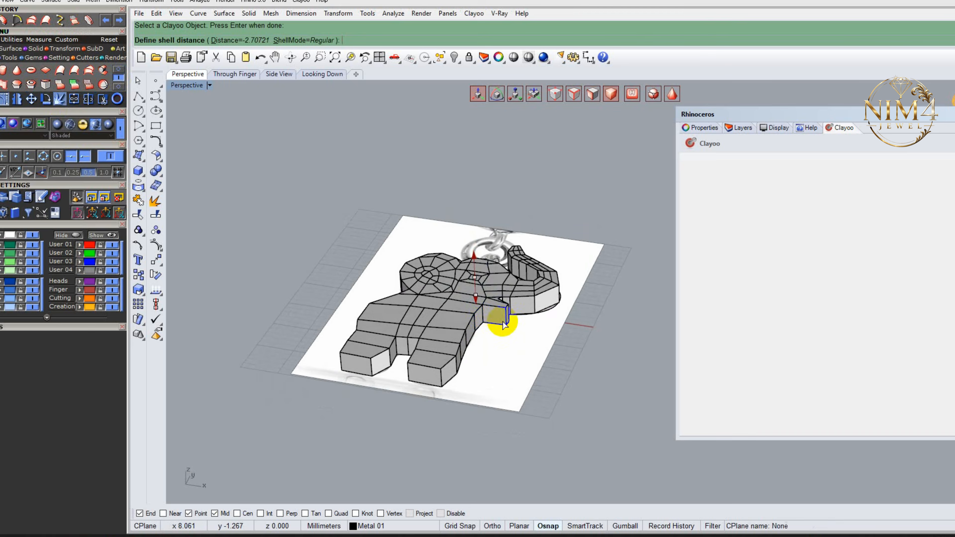
scroll(495, 277, "up", 2)
left_click_drag(476, 249, 428, 181)
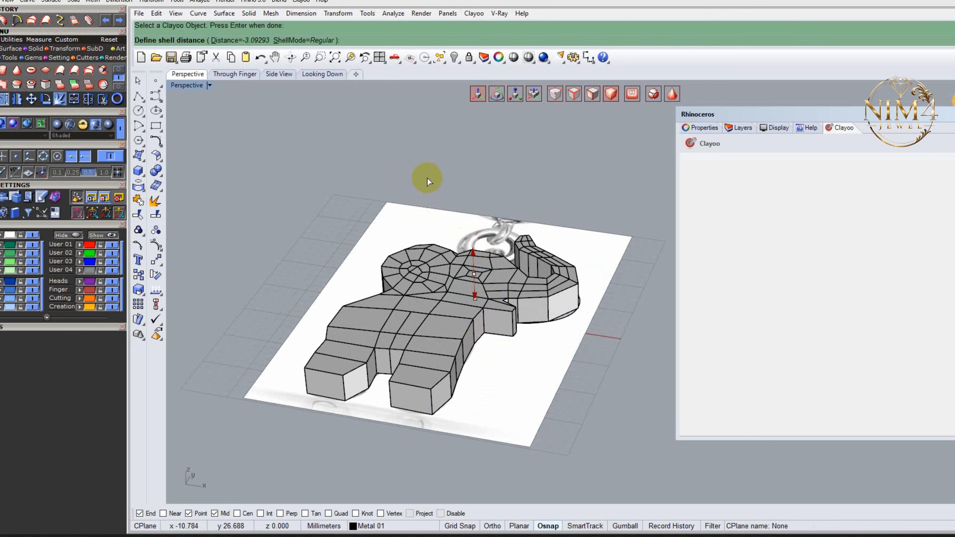
key("Return")
- Display the shelled elephant as a smooth subdivision surface
left_click(672, 94)
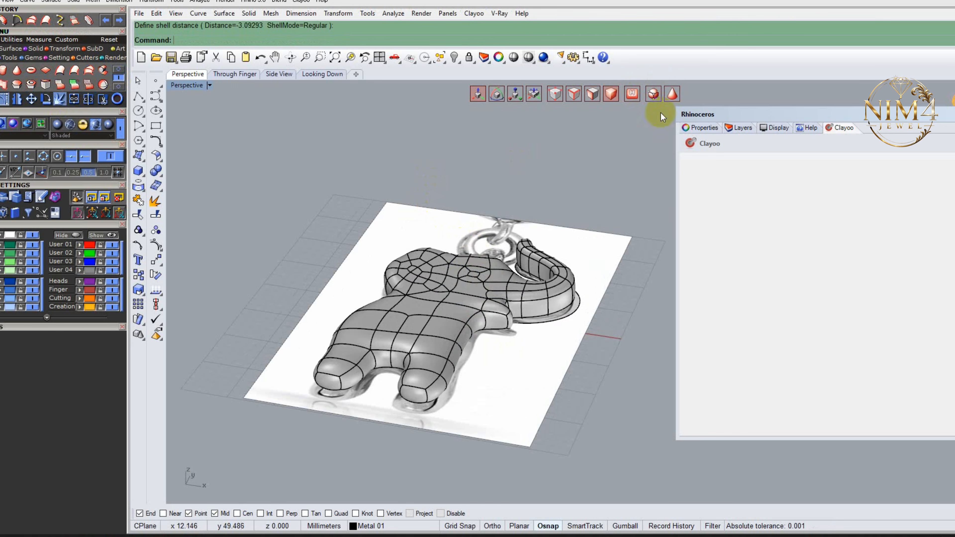
right_click_drag(617, 240, 604, 282)
scroll(604, 288, "up", 4)
scroll(599, 258, "up", 3)
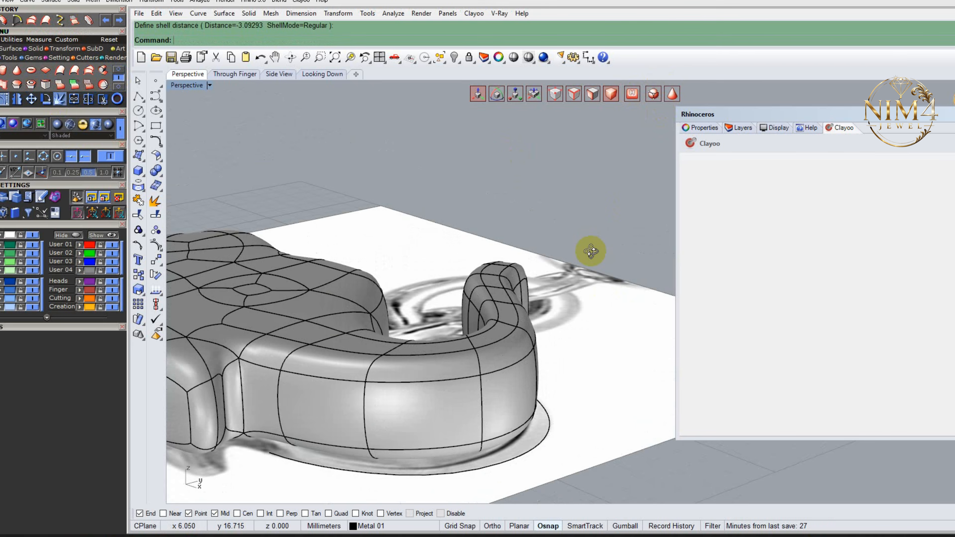
- Select the upper edge loop along the trunk's inner side and lower it slightly
left_click(578, 100)
scroll(410, 191, "down", 5)
right_click_drag(412, 192, 558, 219)
right_click_drag(451, 226, 436, 241)
scroll(598, 290, "up", 3)
scroll(597, 289, "up", 4)
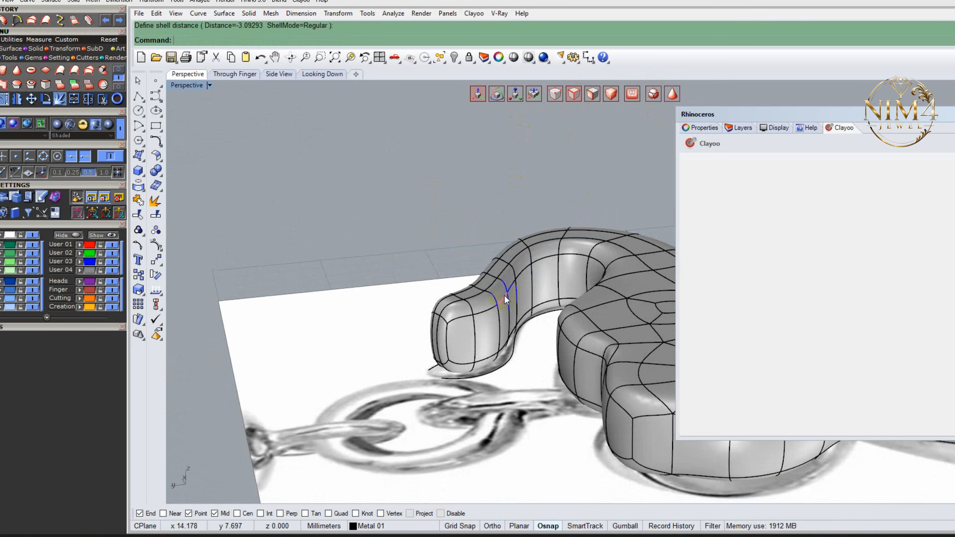
scroll(504, 292, "up", 5)
double_click(399, 330)
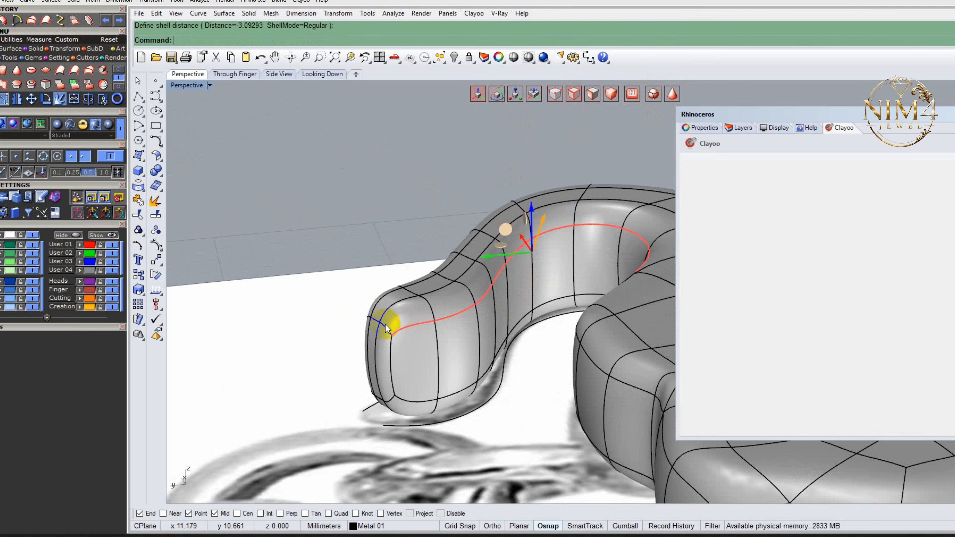
scroll(385, 324, "down", 4)
right_click_drag(386, 324, 464, 311)
left_click_drag(453, 220, 453, 238)
left_click(391, 227)
- Select the upper edge loop along the trunk's outer side and lower it slightly
right_click_drag(335, 228, 410, 256)
scroll(413, 260, "down", 4)
scroll(452, 289, "up", 5)
scroll(383, 288, "up", 2)
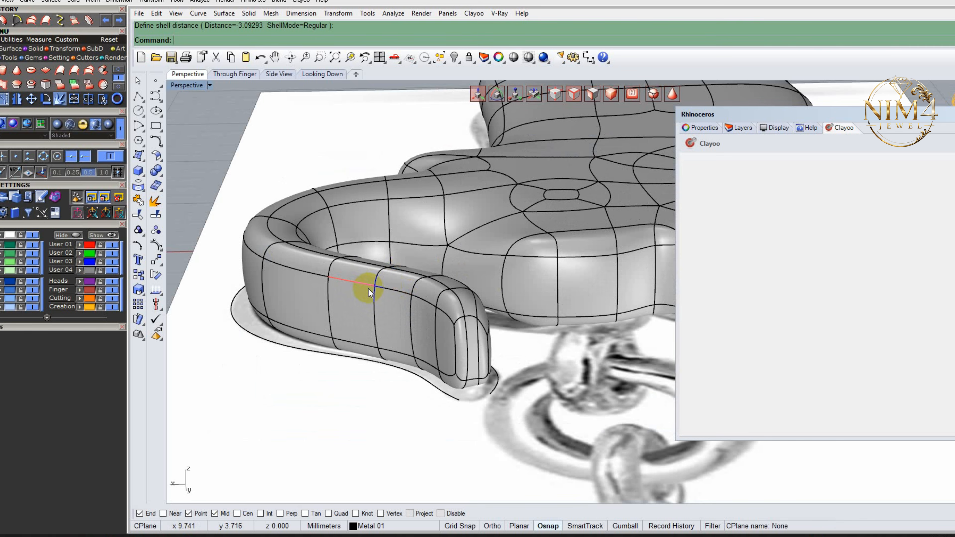
double_click(369, 287)
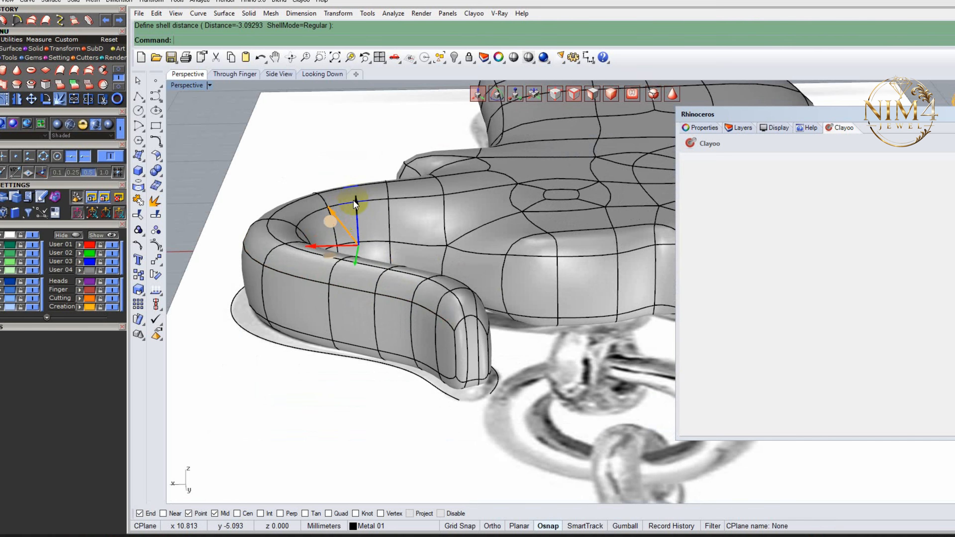
left_click(388, 232)
- Select the edges around the trunk's tip and lower them so the trunk slopes down towards its end
mouse_move(388, 231)
right_mouse_down()
mouse_move(504, 286)
mouse_move(534, 241)
right_mouse_up()
left_click(570, 100)
right_click_drag(451, 150, 309, 163)
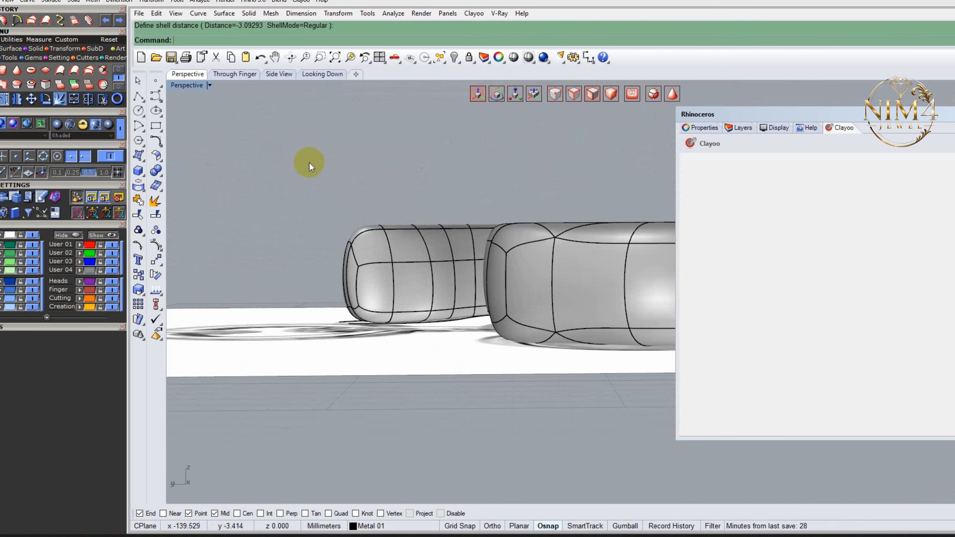
double_click(477, 248)
left_click_drag(407, 177, 399, 200)
left_click_drag(302, 202, 474, 275)
left_click_drag(406, 207, 405, 228)
- Window-select the upper edges at the trunk's outer bend and lower them slightly
scroll(405, 227, "down", 6)
right_click_drag(458, 291, 518, 265)
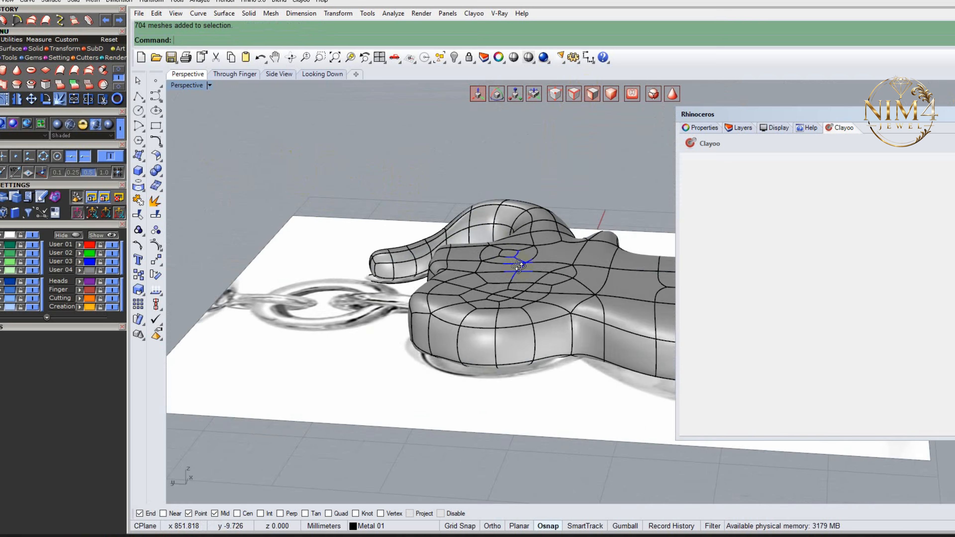
scroll(481, 235, "up", 7)
right_click_drag(481, 235, 620, 305)
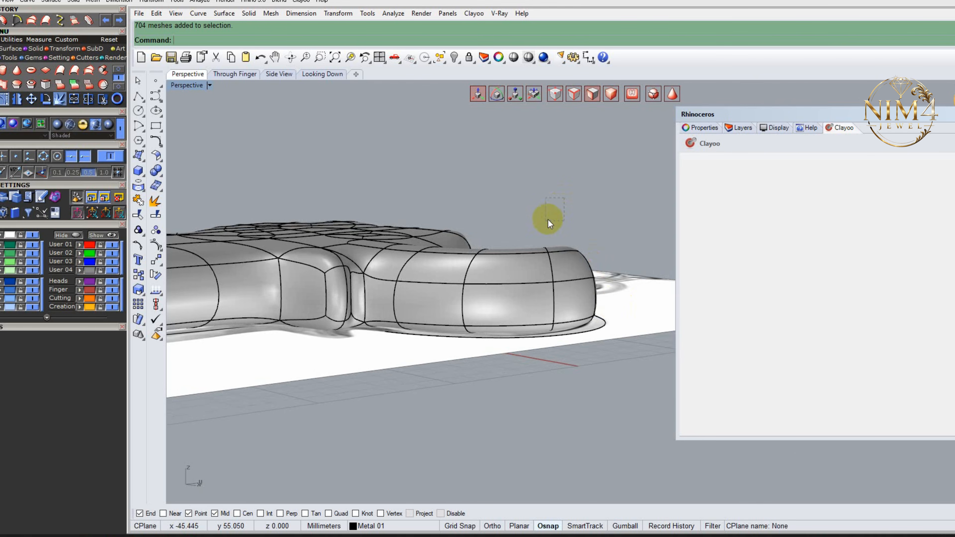
left_click_drag(522, 252, 522, 252)
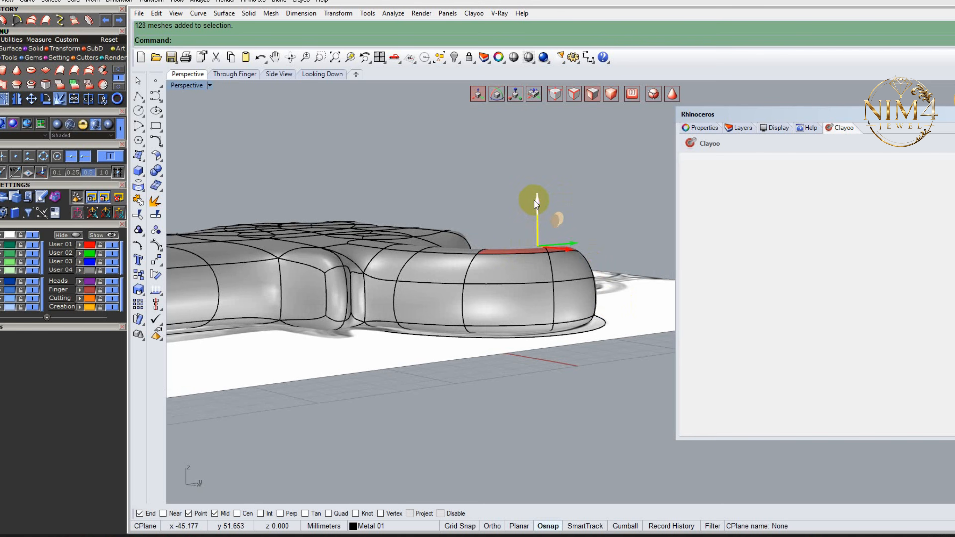
left_click_drag(536, 203, 535, 213)
- Adjust individual vertices on the trunk's upper surface between the bend and the tip to smooth its slope
right_click_drag(535, 213, 571, 198)
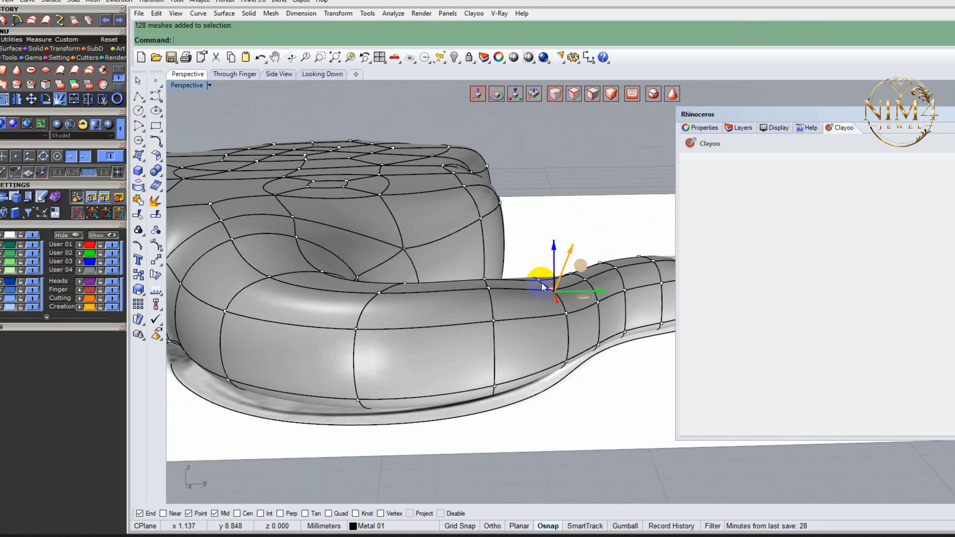
left_click_drag(541, 258, 571, 223)
left_click(572, 268)
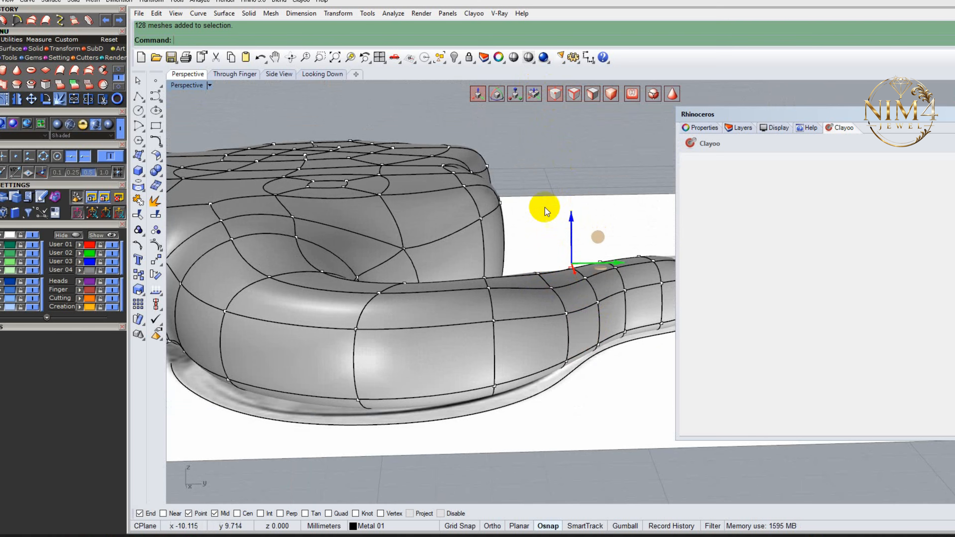
left_click(551, 289)
left_click_drag(555, 255, 558, 237)
left_click(576, 215)
- Select the upper edges at the tip of the pointed mouth below the trunk and lower them
scroll(575, 222, "down", 8)
right_click_drag(498, 241, 474, 267)
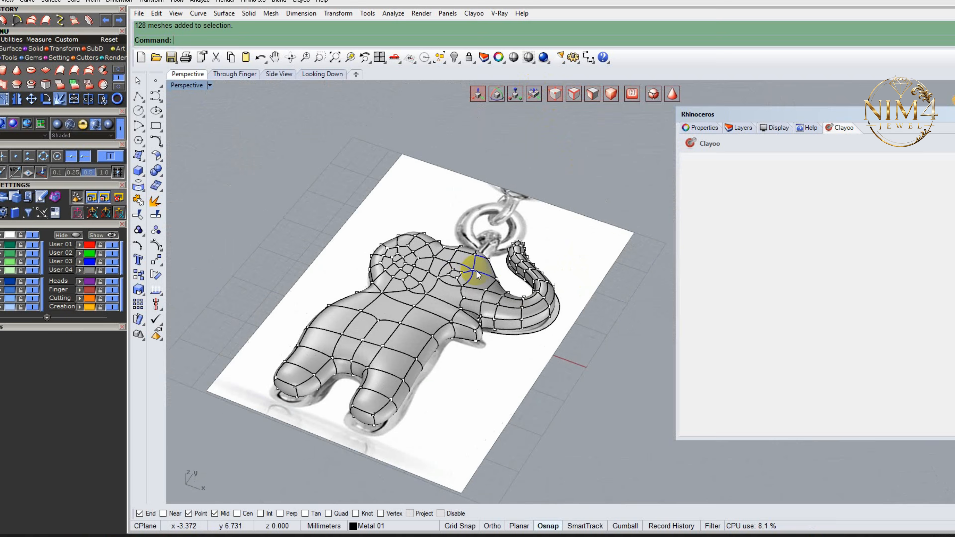
scroll(512, 288, "up", 8)
scroll(462, 364, "down", 5)
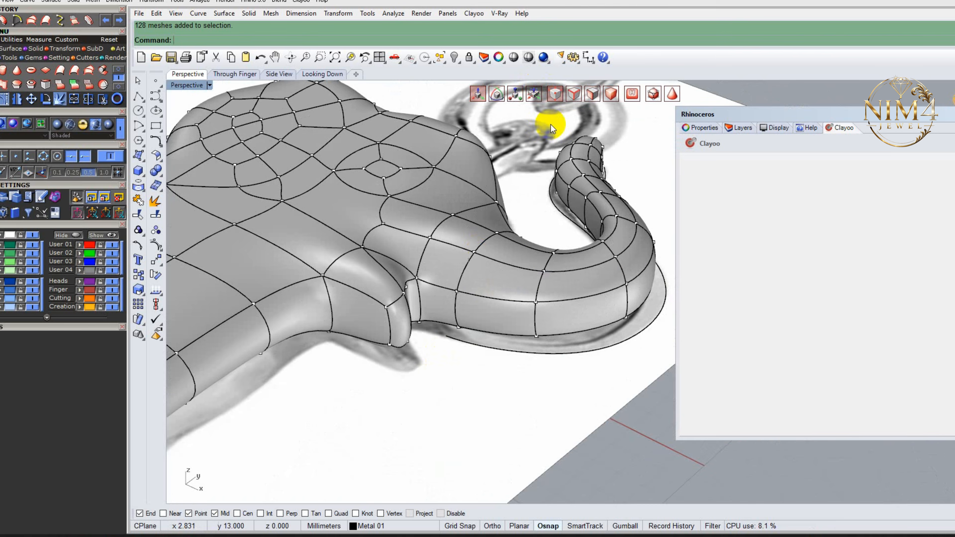
left_click(575, 96)
scroll(375, 235, "up", 5)
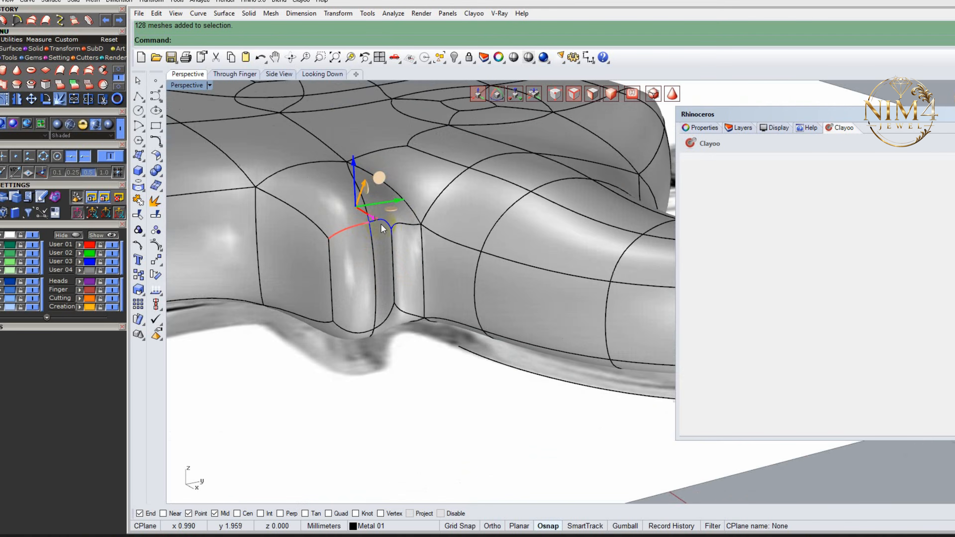
left_click_drag(340, 151, 412, 351)
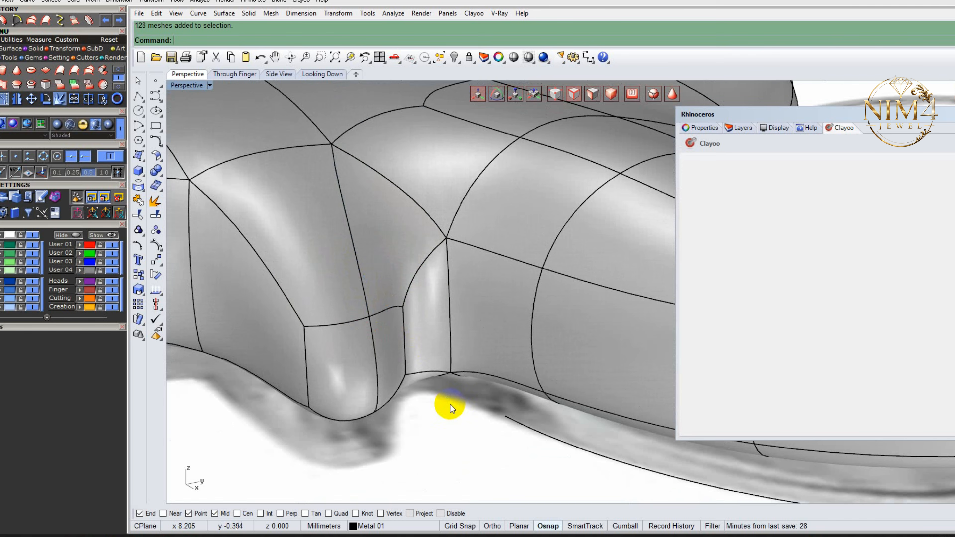
- Select the head faces bordering the upper side of the eye and raise them
scroll(450, 405, "down", 7)
right_click_drag(463, 376, 470, 259)
scroll(438, 321, "up", 5)
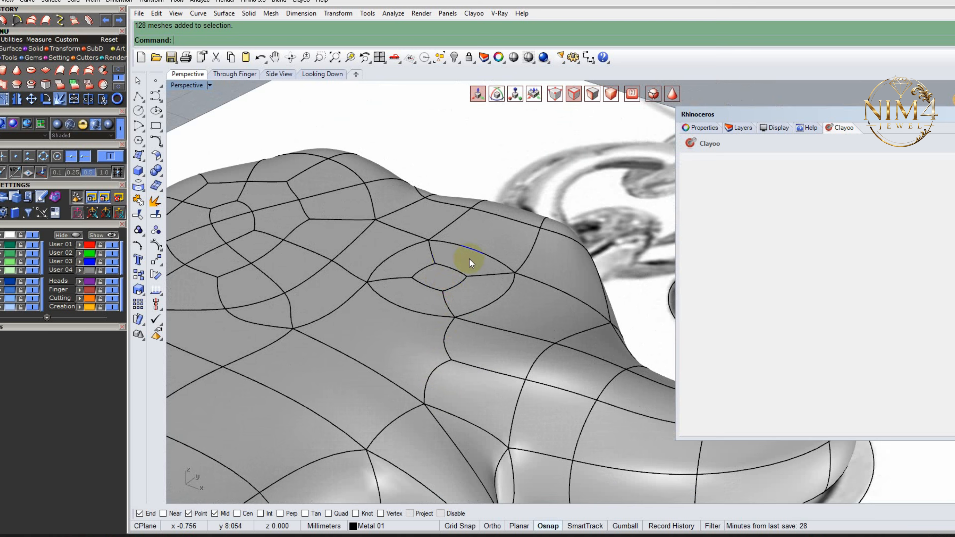
left_click(407, 263)
left_click(507, 232)
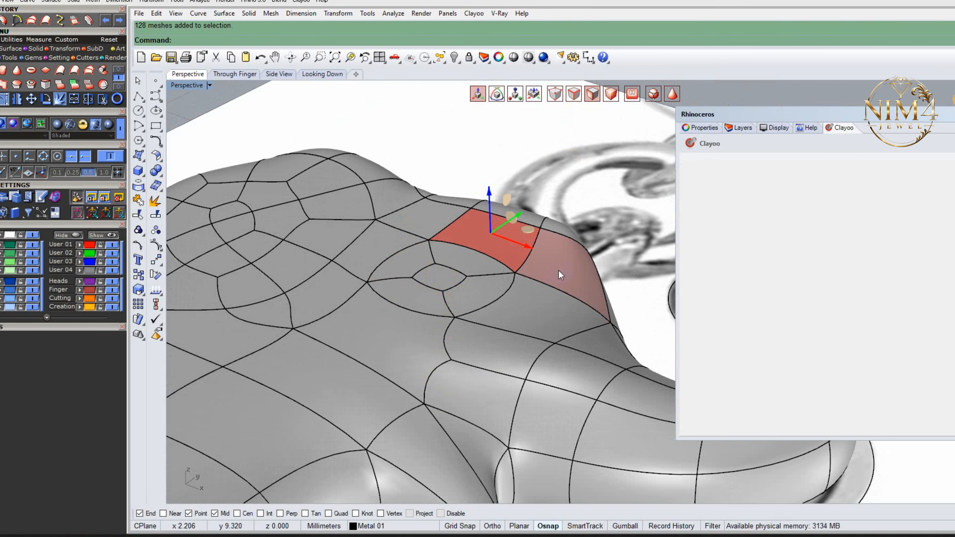
left_click(559, 271)
left_click(493, 240, "shift")
left_click(428, 208, "shift")
left_click_drag(498, 196, 496, 170)
- Raise the cheek surface below the eye to round out the face
left_click(434, 264)
left_click(374, 348)
left_click_drag(382, 302, 383, 273)
left_click(490, 160)
- Select all the faces inside the eye outline and extrude them upward as a raised rim
left_click(457, 255)
left_click(417, 245, "shift")
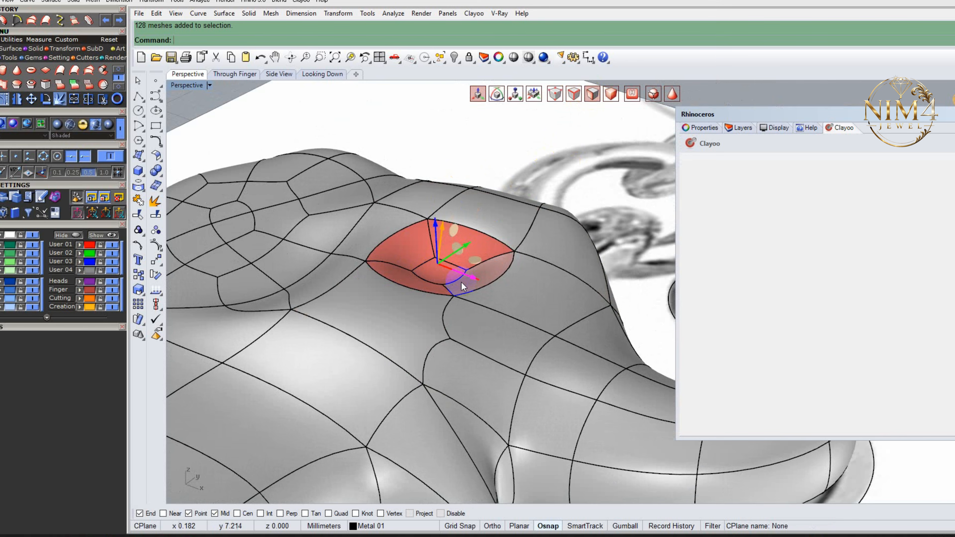
left_click_drag(434, 223, 456, 181)
key("Escape")
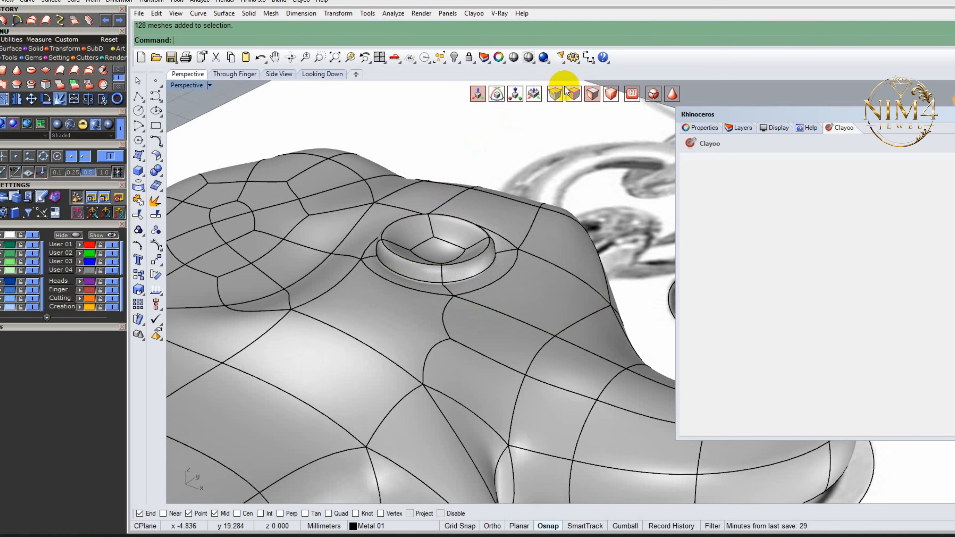
- Raise the central face of the eye to form a domed eyeball
left_click(436, 243)
left_click_drag(437, 220, 437, 179)
key("Escape")
- Window-select the raised part of the eye and lower it slightly into the head
right_click_drag(550, 175, 475, 197)
left_click_drag(367, 248, 367, 248)
left_click_drag(427, 194, 425, 215)
left_click(404, 206)
- Select all the faces of the ear, outer ring and centre, and inset them by edge with a distance of 0.1
right_click_drag(404, 206, 480, 331)
scroll(480, 330, "down", 3)
scroll(292, 287, "up", 2)
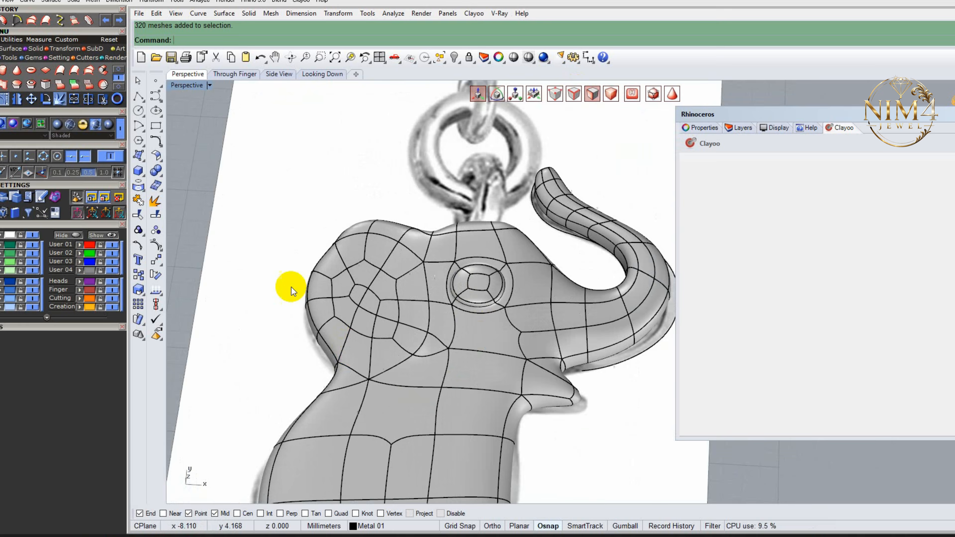
scroll(374, 290, "up", 4)
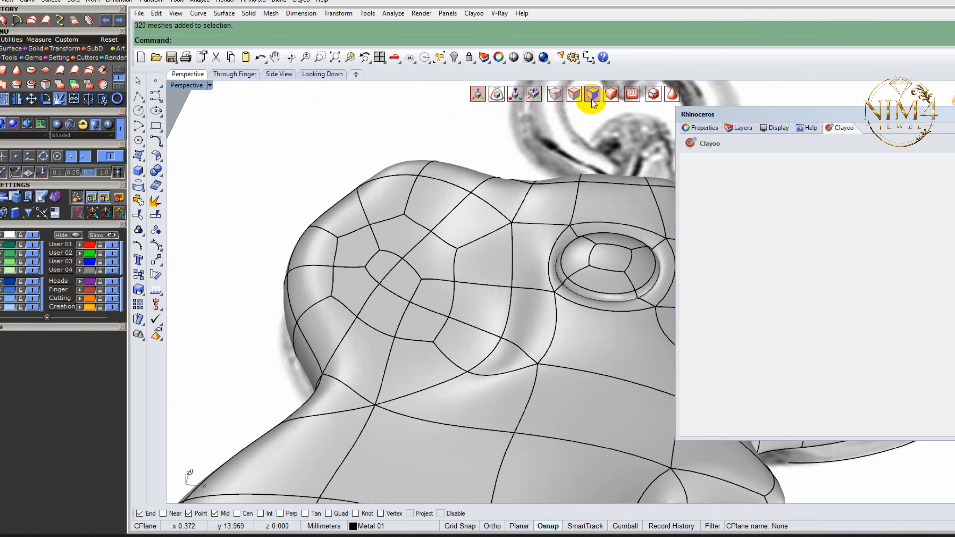
left_click(342, 211, "shift")
left_click(315, 248, "shift")
left_click(311, 278, "shift")
left_click(345, 339, "shift")
left_click(369, 359, "shift")
left_click(396, 361, "shift")
left_click(459, 335, "shift")
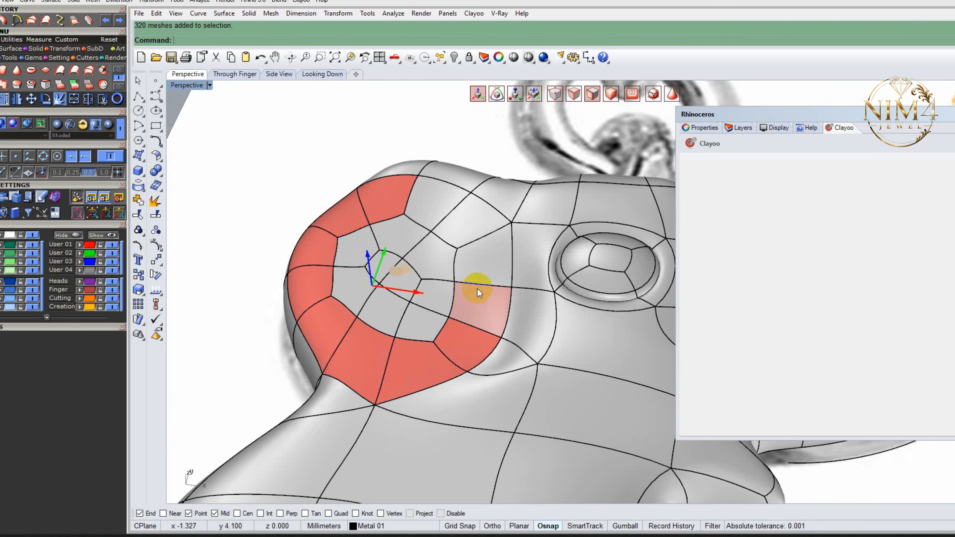
left_click(485, 288, "shift")
left_click(457, 225, "shift")
left_click(442, 197, "shift")
left_click(391, 228, "shift")
left_click(358, 246, "shift")
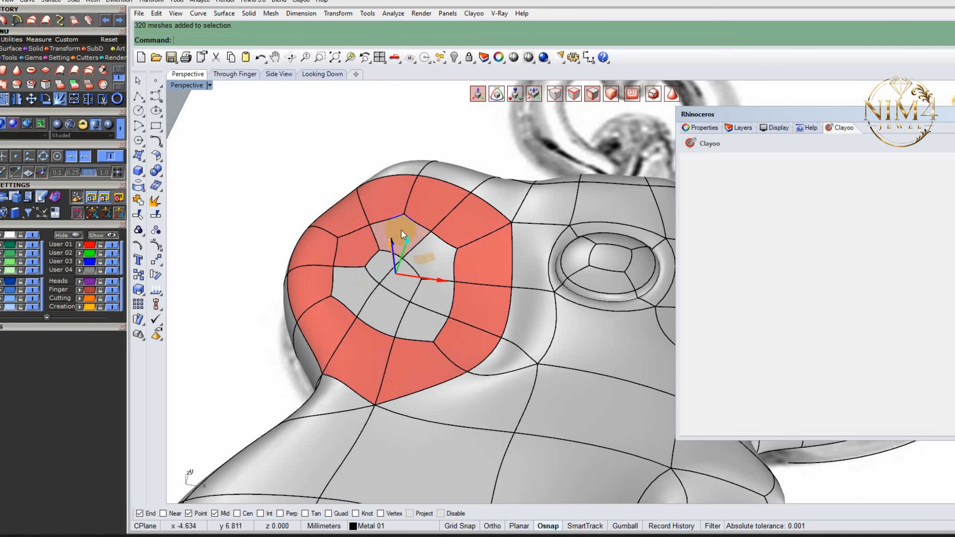
left_click(436, 259, "shift")
left_click(432, 316, "shift")
left_click(390, 315, "shift")
left_click(346, 288, "shift")
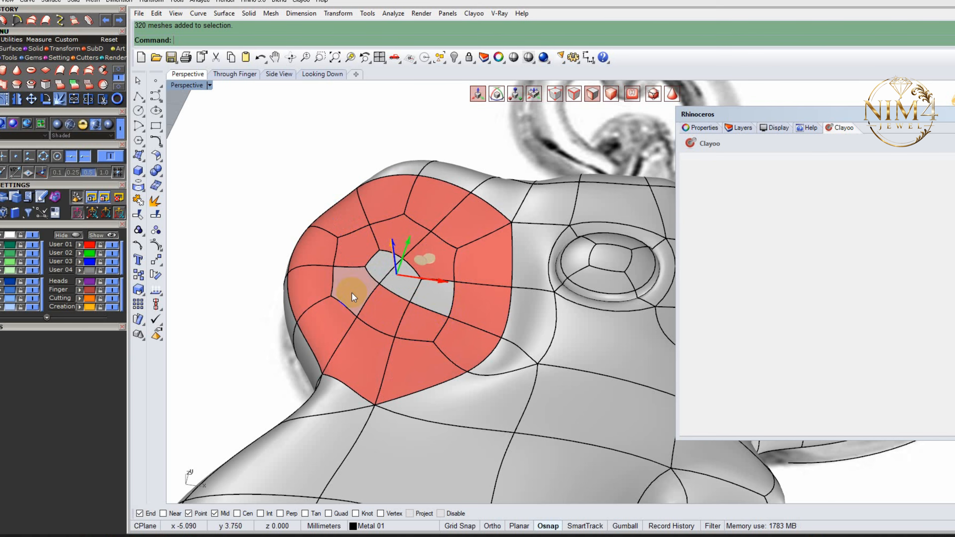
left_click(401, 292, "shift")
left_click(433, 297, "shift")
scroll(436, 301, "down", 5)
right_click_drag(442, 367, 387, 244)
scroll(387, 244, "up", 5)
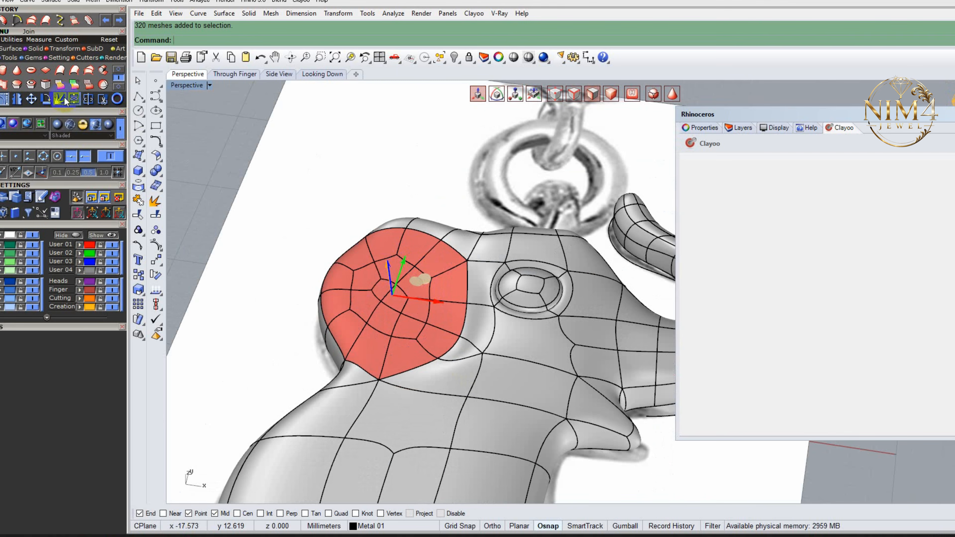
left_click(115, 57)
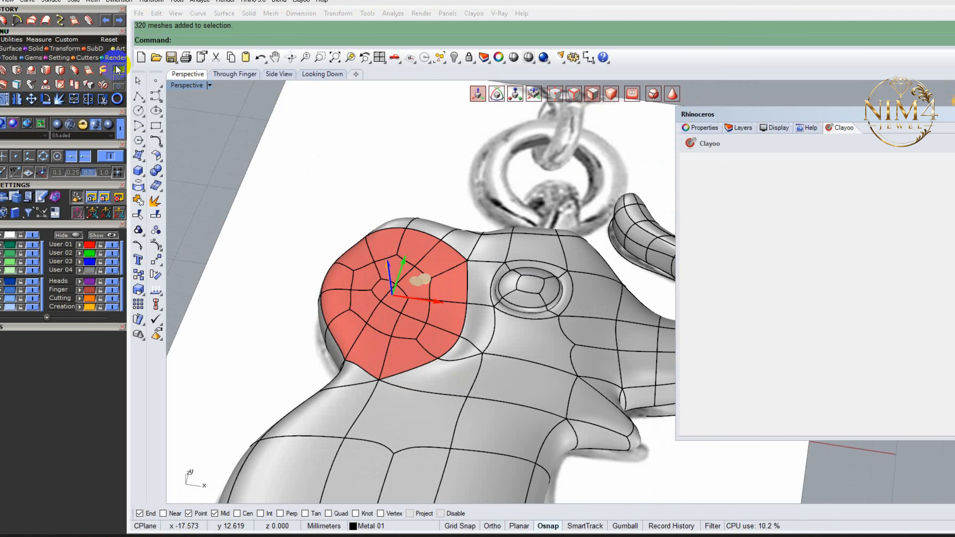
left_click(16, 70)
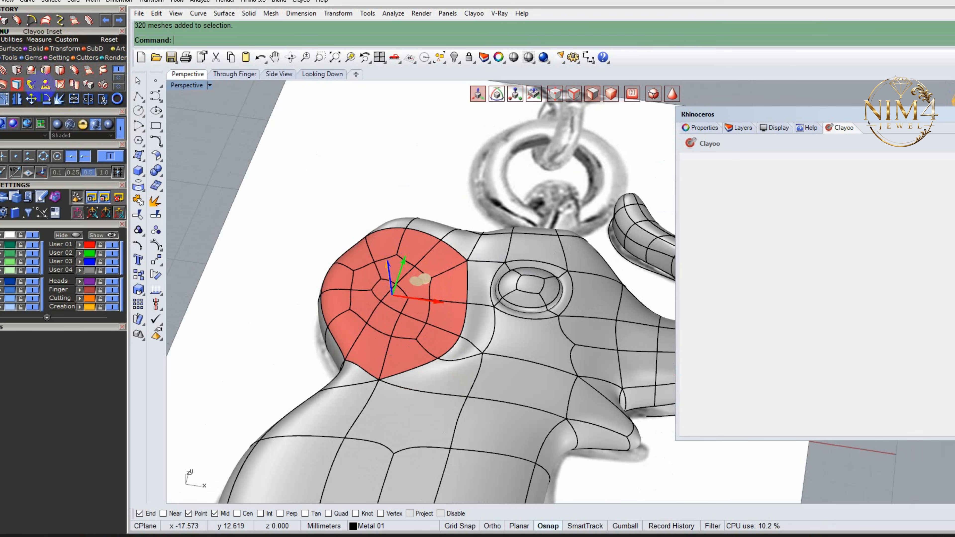
scroll(299, 264, "up", 3)
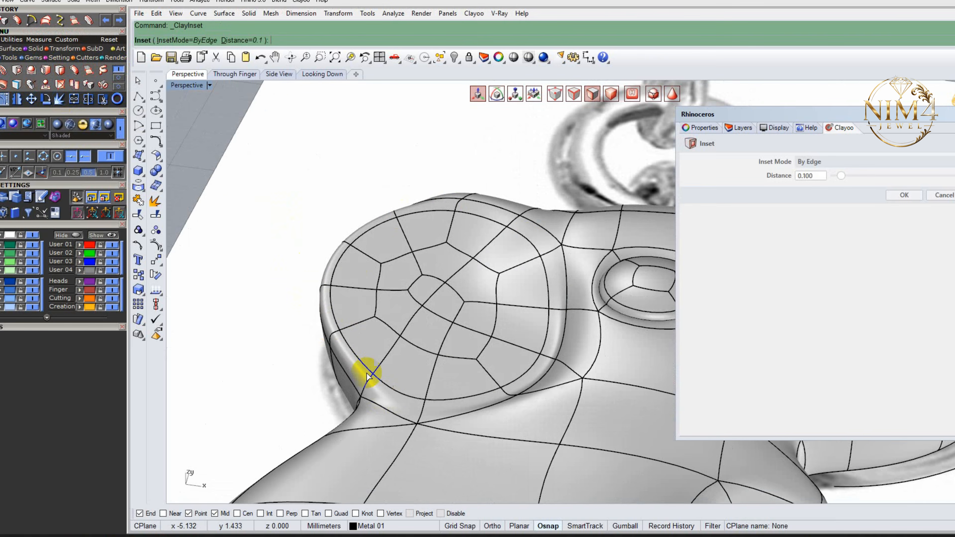
scroll(532, 243, "down", 2)
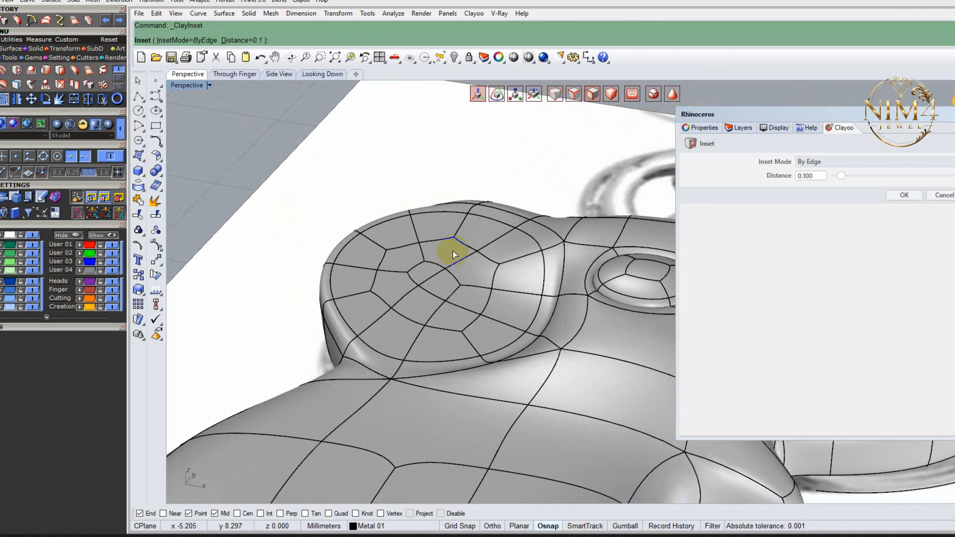
right_click(480, 152)
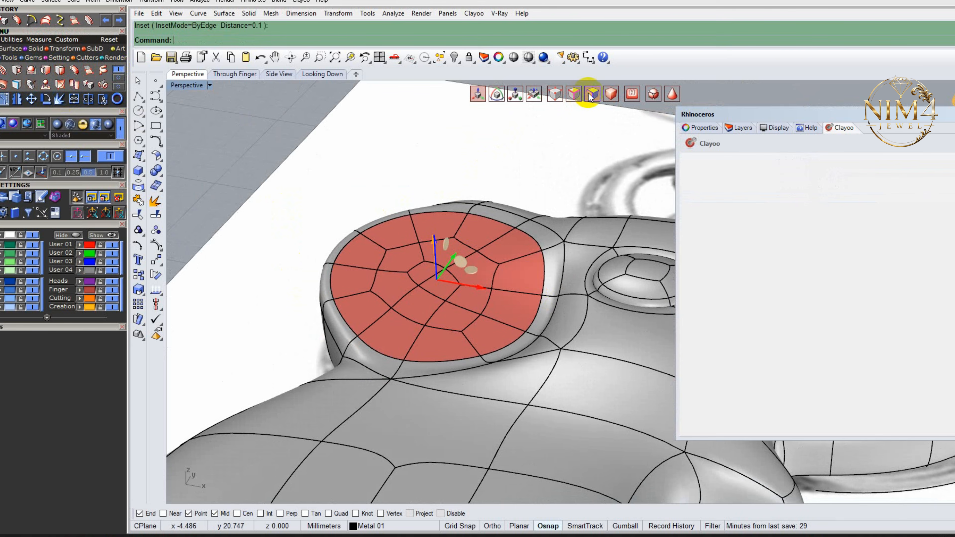
- Select the narrow inset faces around the ear, except along its lower edge, and raise them into a rim
left_click(516, 154)
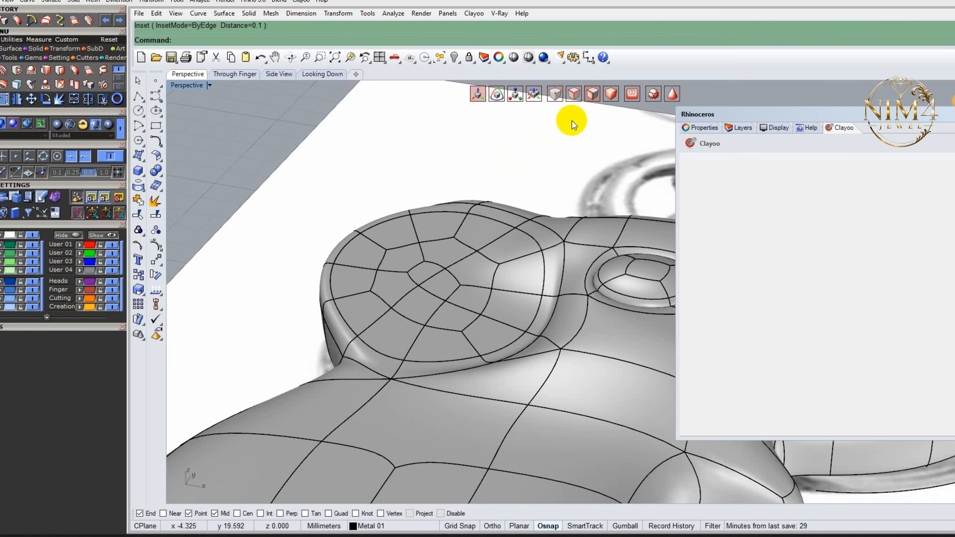
left_click(508, 219)
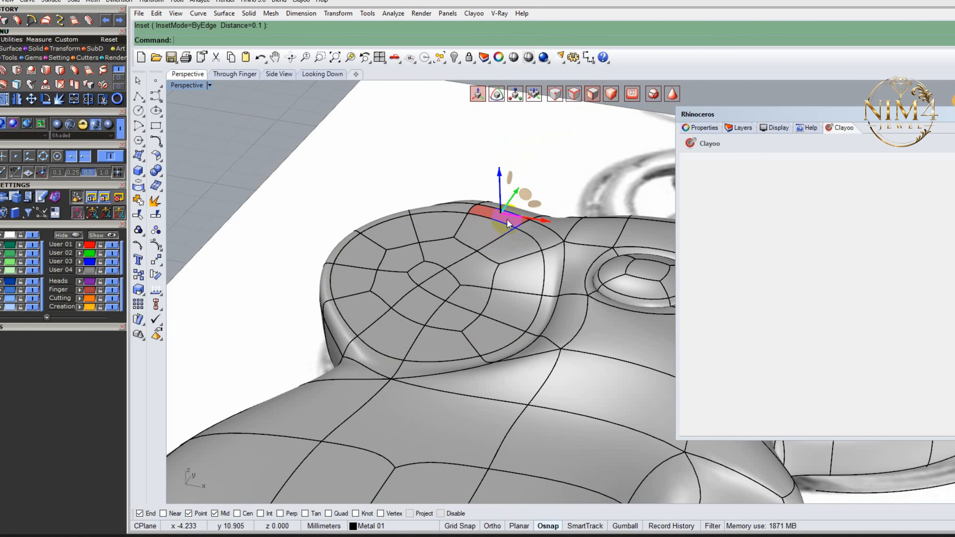
left_click(547, 244, "shift")
left_click(550, 271, "shift")
left_click(536, 319, "shift")
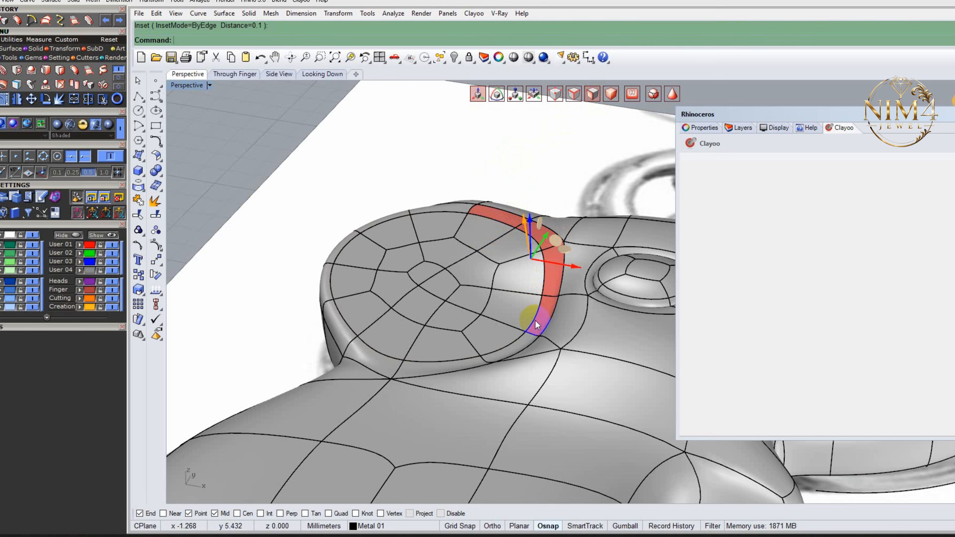
left_click(368, 355, "shift")
left_click(329, 308, "shift")
left_click(391, 216, "shift")
left_click(432, 209, "shift")
right_click_drag(449, 251, 440, 241)
left_click_drag(434, 222, 432, 192)
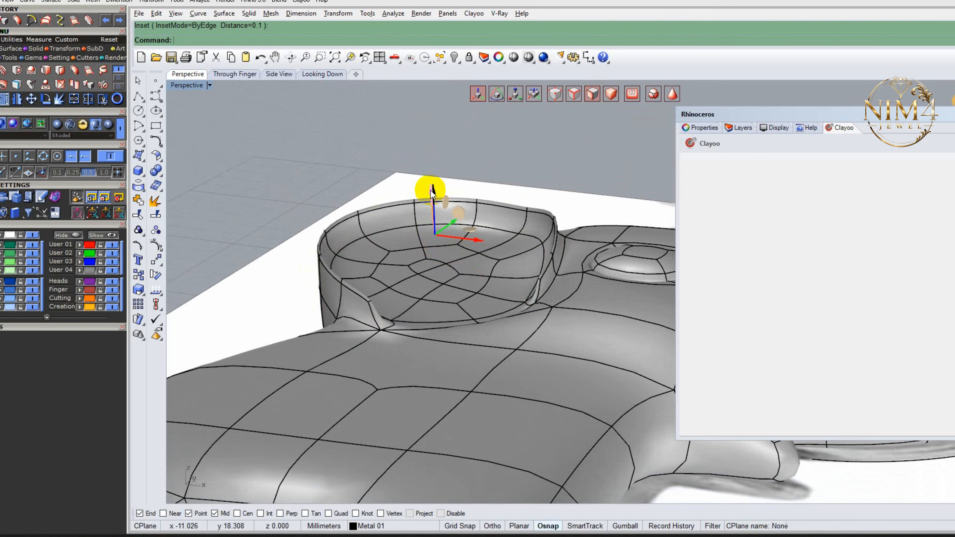
left_click(335, 157)
- Select the inner top edge loop of the ear rim and scale it inward to thicken the rim
right_click_drag(309, 142, 524, 161)
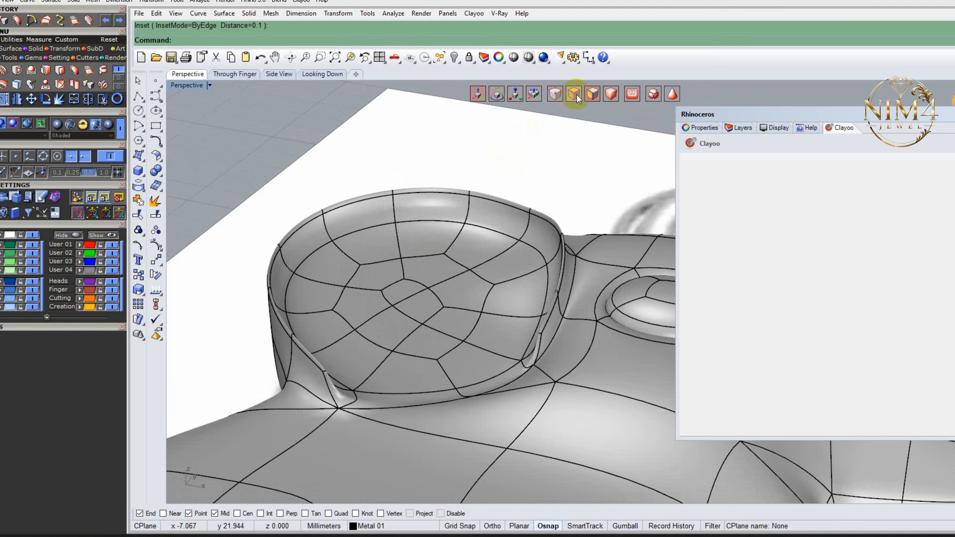
right_click_drag(497, 364, 589, 191)
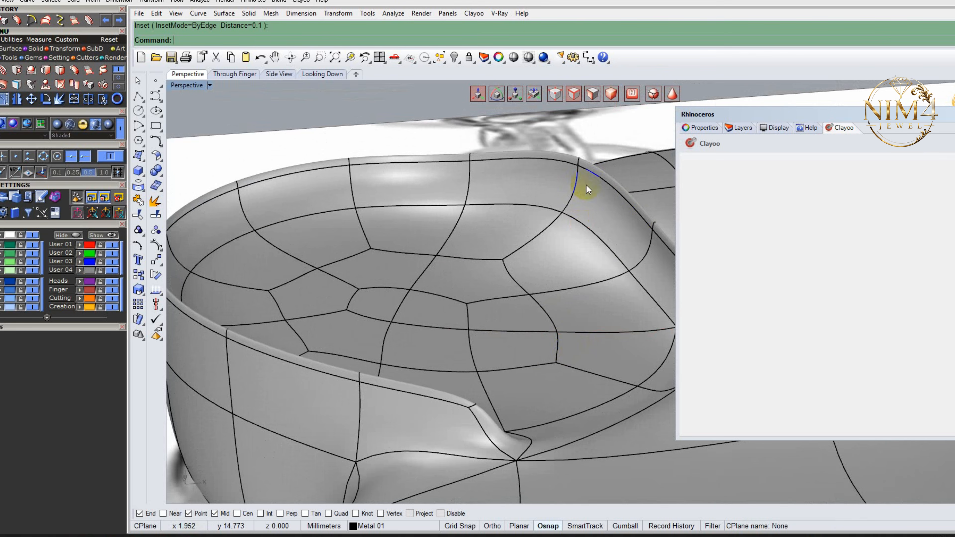
double_click(643, 223)
right_click_drag(436, 208, 406, 259)
left_click(515, 97)
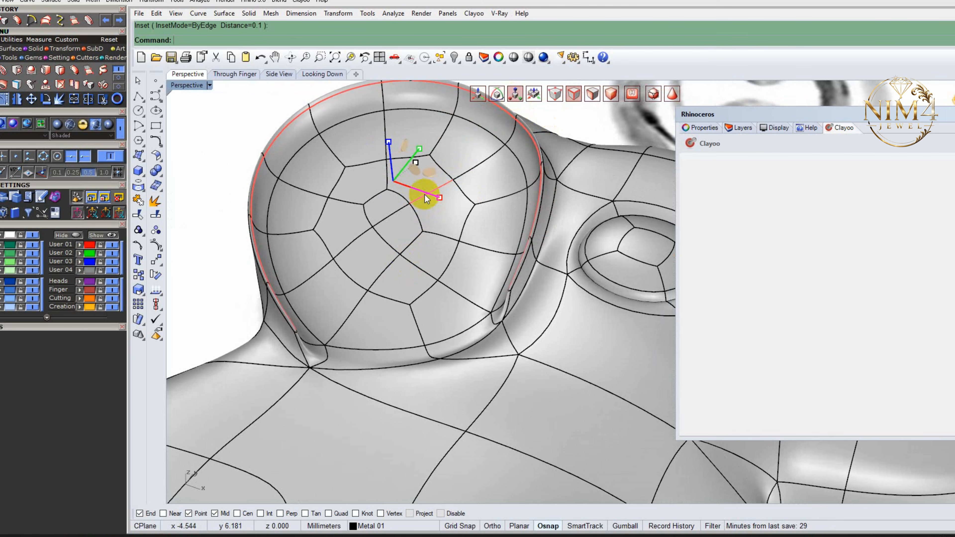
left_click_drag(431, 172, 423, 174)
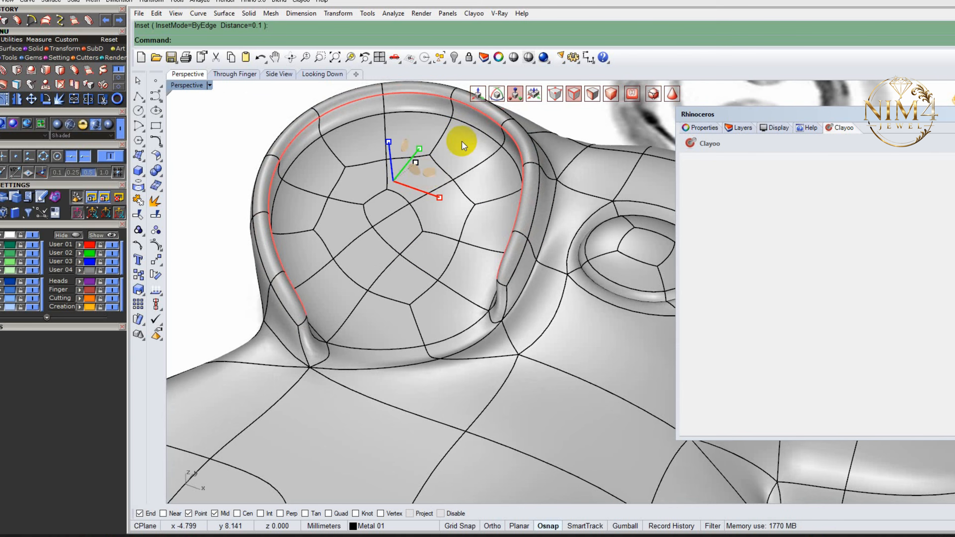
- Select the edge loop at the inner base of the ear rim and scale it inward
double_click(461, 122)
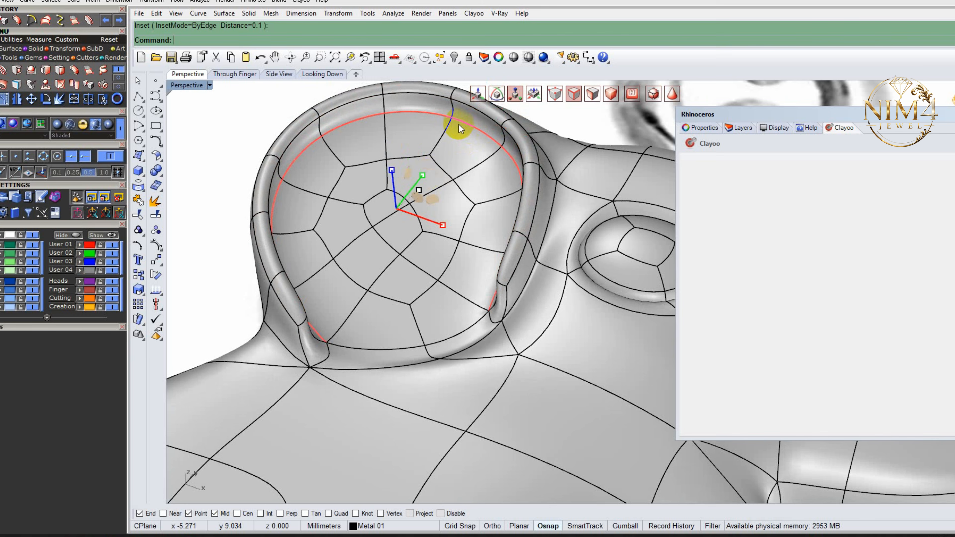
left_click_drag(437, 200, 423, 200)
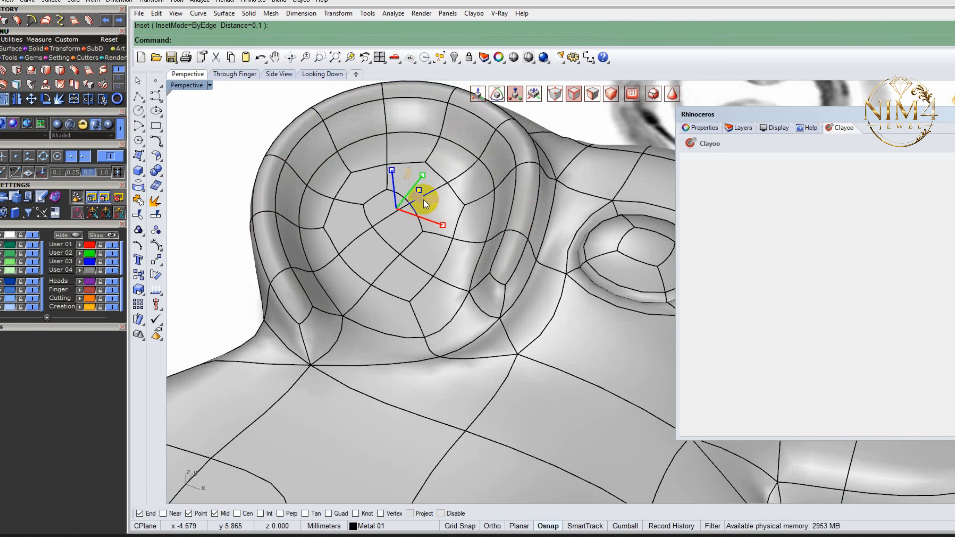
left_click(228, 164)
- Raise the edge between the ear rim and the head, beside the eye, slightly
scroll(355, 204, "down", 5)
right_click_drag(355, 205, 499, 140)
scroll(409, 195, "up", 5)
left_click(457, 265)
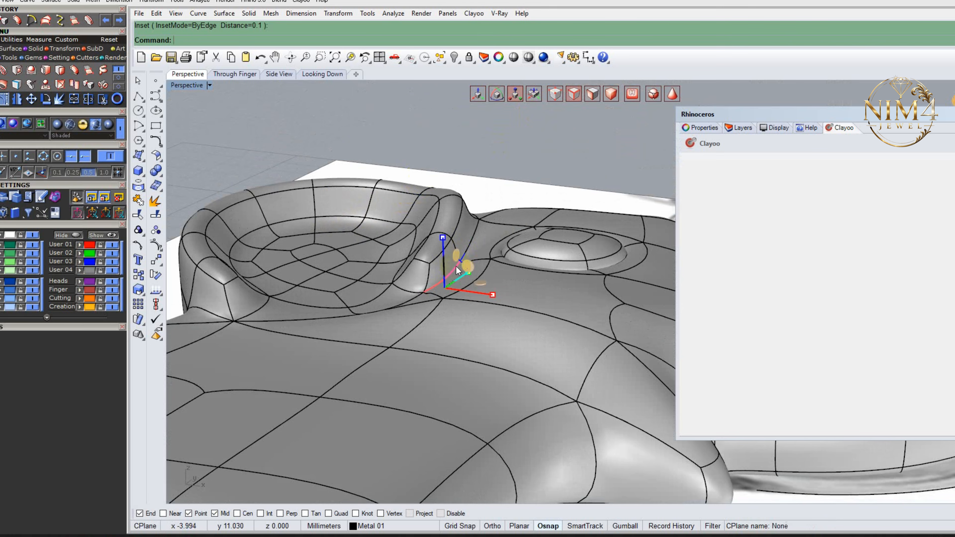
left_click(478, 94)
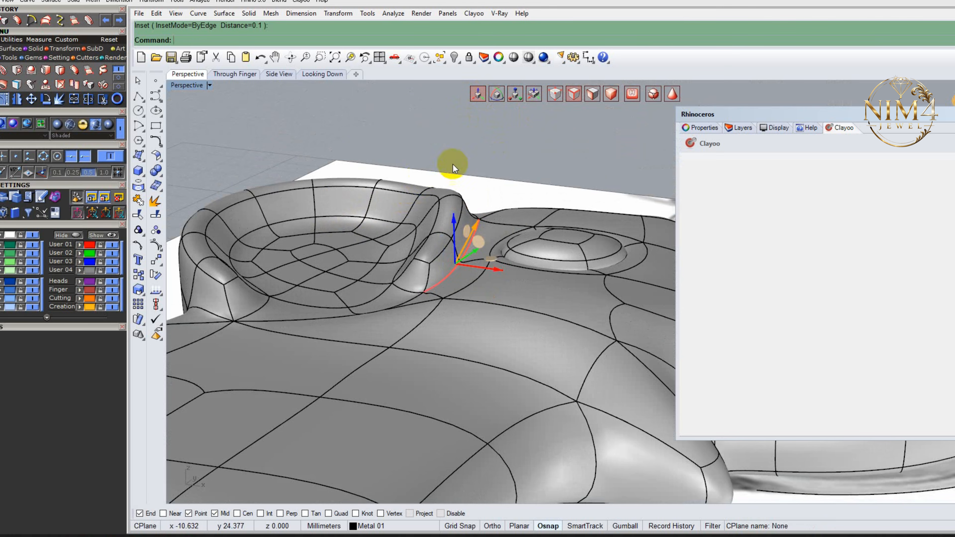
left_click_drag(453, 222, 453, 204)
left_click(504, 157)
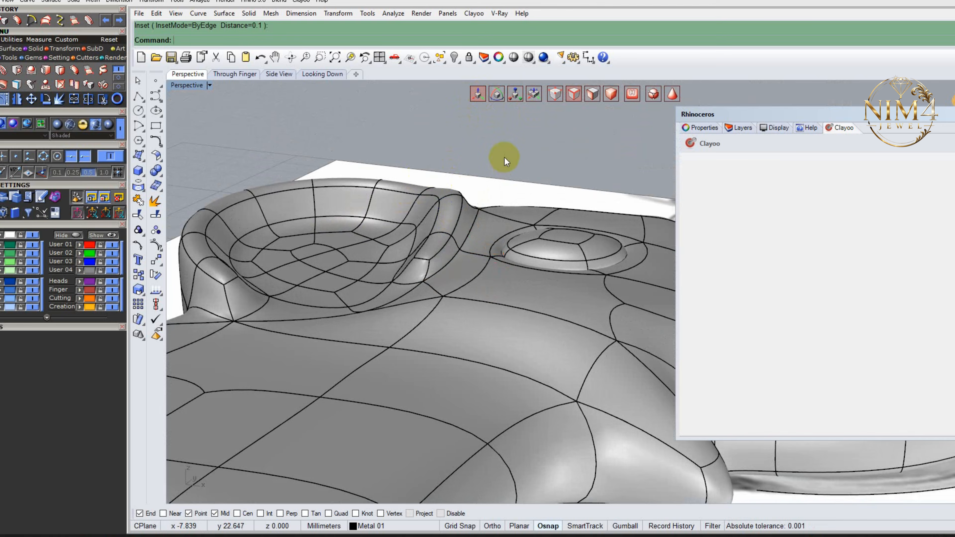
- Select the strip of faces running from the front leg up into the body and raise it slightly
right_click_drag(505, 157, 461, 234)
scroll(460, 234, "down", 5)
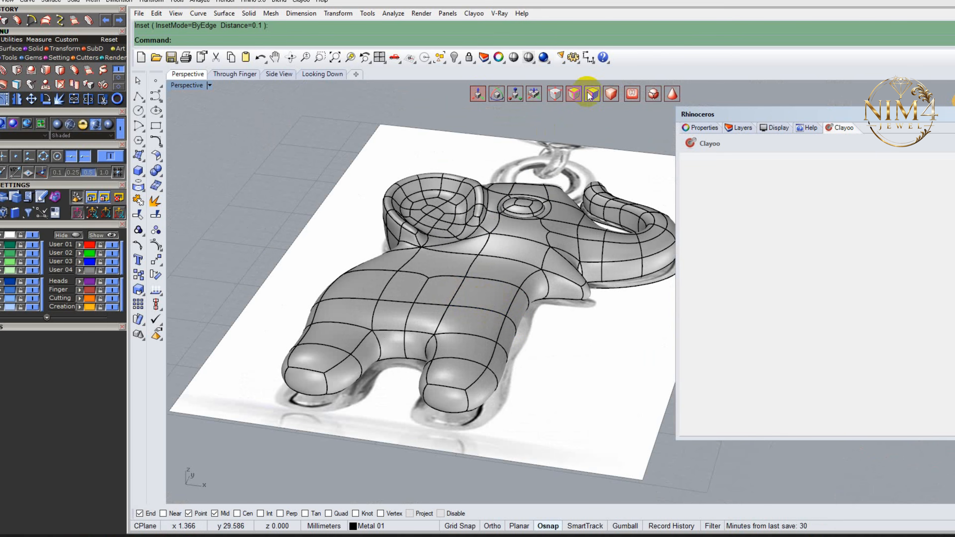
scroll(515, 321, "up", 2)
left_click(446, 381)
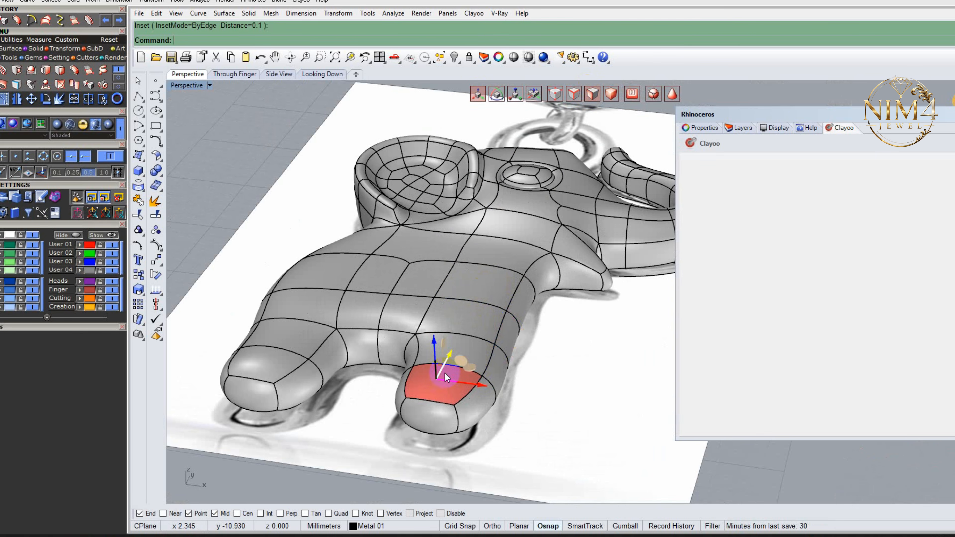
left_click(466, 346, "shift")
left_click(477, 312, "shift")
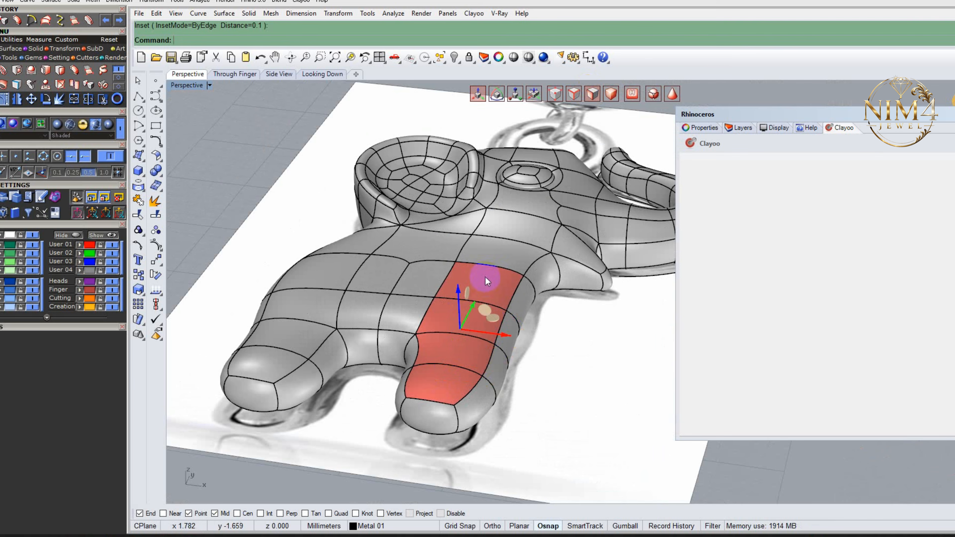
left_click(440, 274)
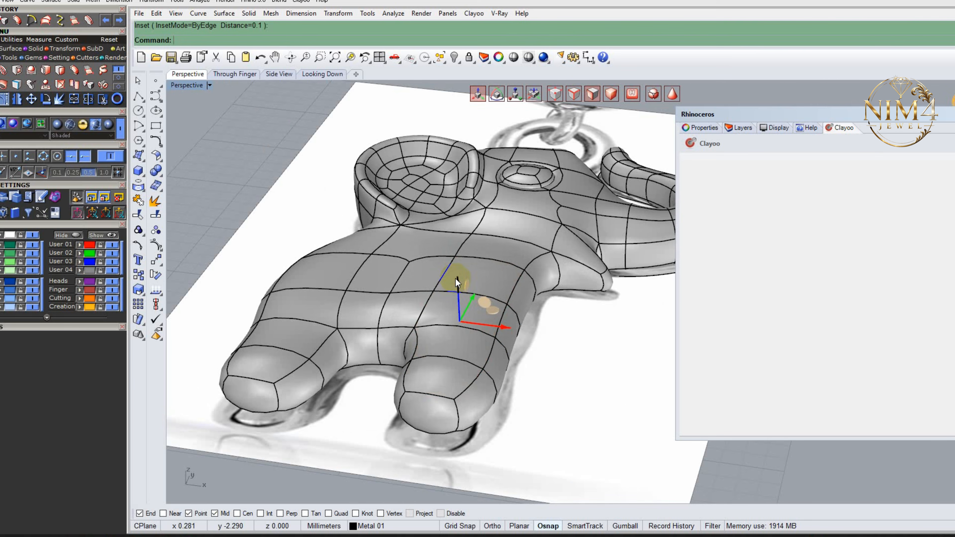
- Select the strip of faces from the rear leg up to the hip and raise it slightly
left_click(260, 357)
left_click(317, 291, "shift")
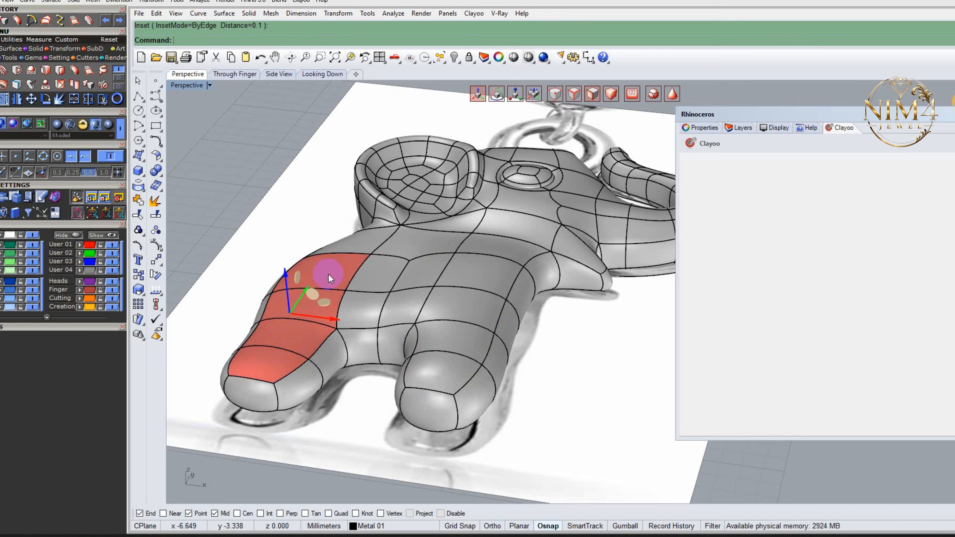
left_click(213, 199)
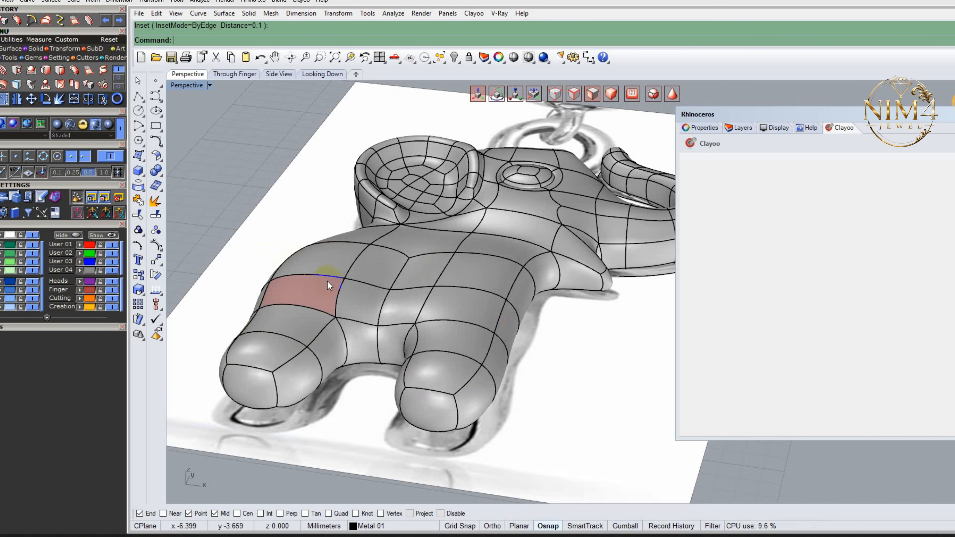
- Select the edge where the neck meets the body below the ear and raise it slightly
right_click_drag(413, 299, 420, 283)
right_click_drag(330, 329, 341, 376)
scroll(341, 377, "down", 2)
scroll(436, 247, "up", 4)
mouse_move(446, 251)
right_mouse_down()
mouse_move(397, 227)
mouse_move(414, 255)
right_mouse_up()
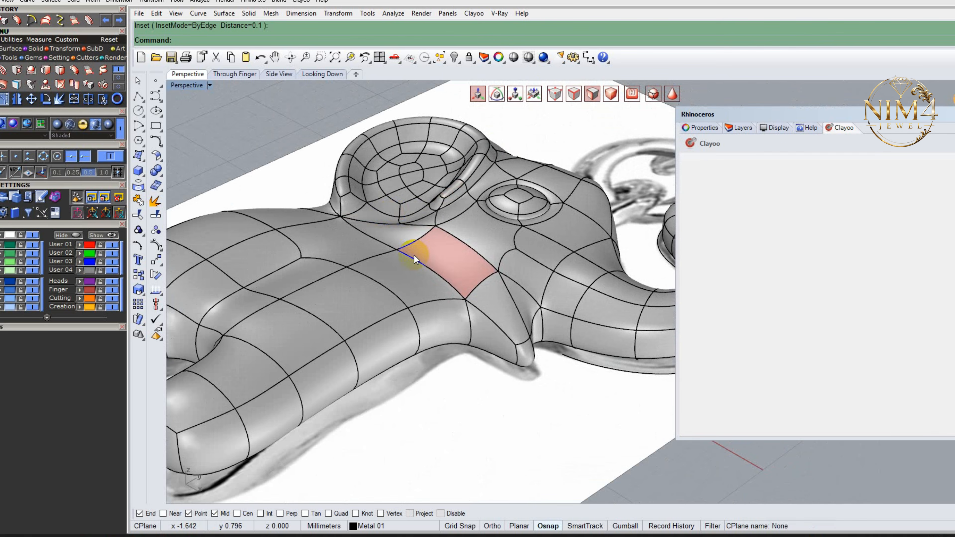
left_click(442, 274)
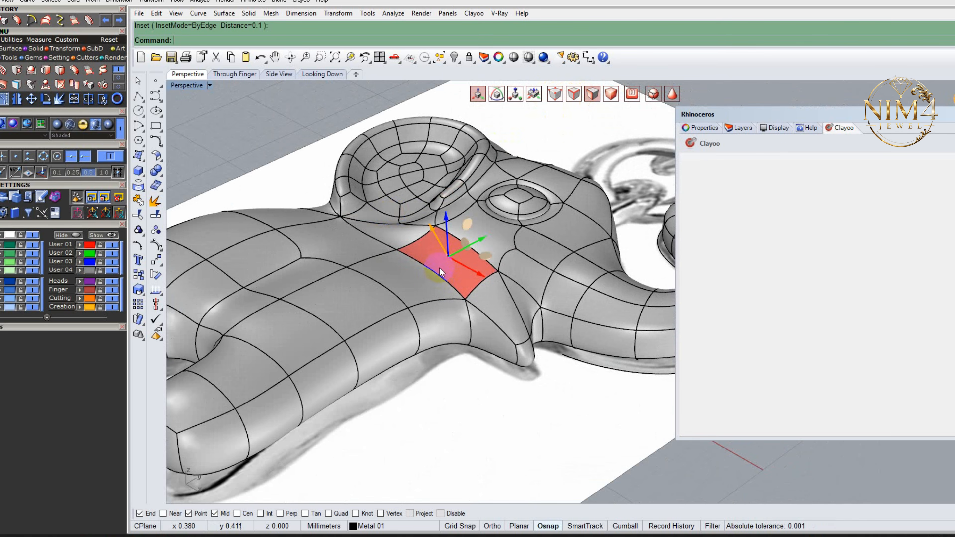
left_click(428, 275)
left_click(432, 240)
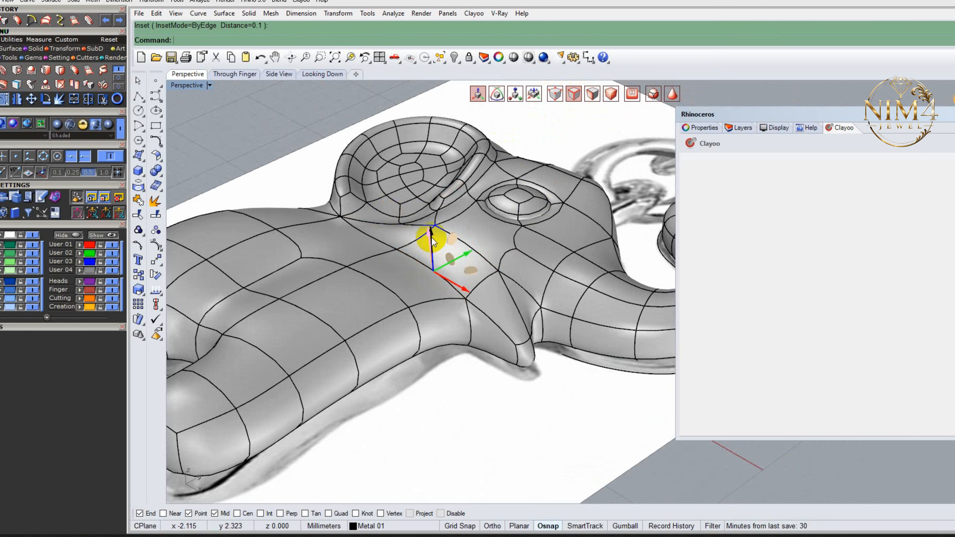
left_click(280, 167)
left_click(314, 208)
left_click(331, 167)
- Select the central faces in the floor of the ear hollow and lower them slightly
right_click_drag(416, 97, 438, 171, "shift")
scroll(371, 320, "up", 4)
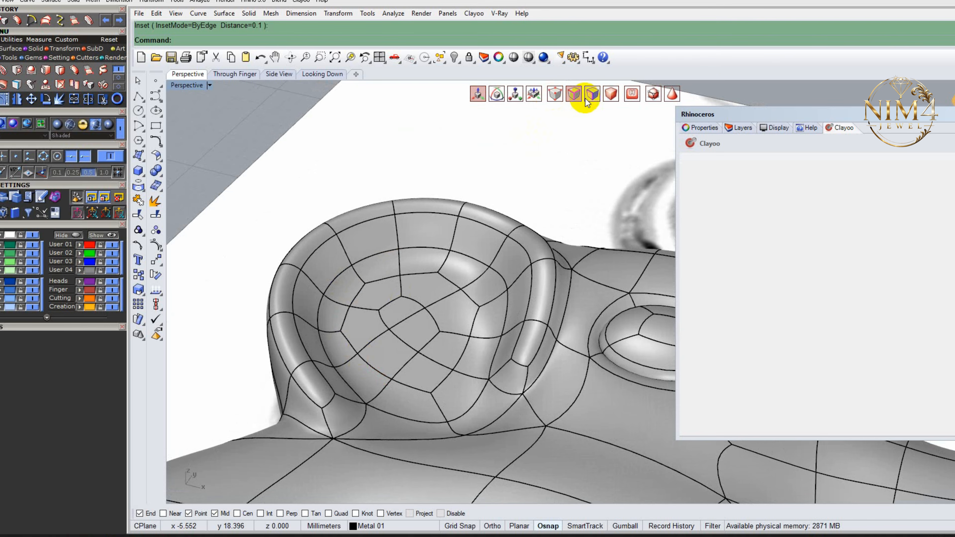
left_click(420, 329)
left_click(393, 310, "shift")
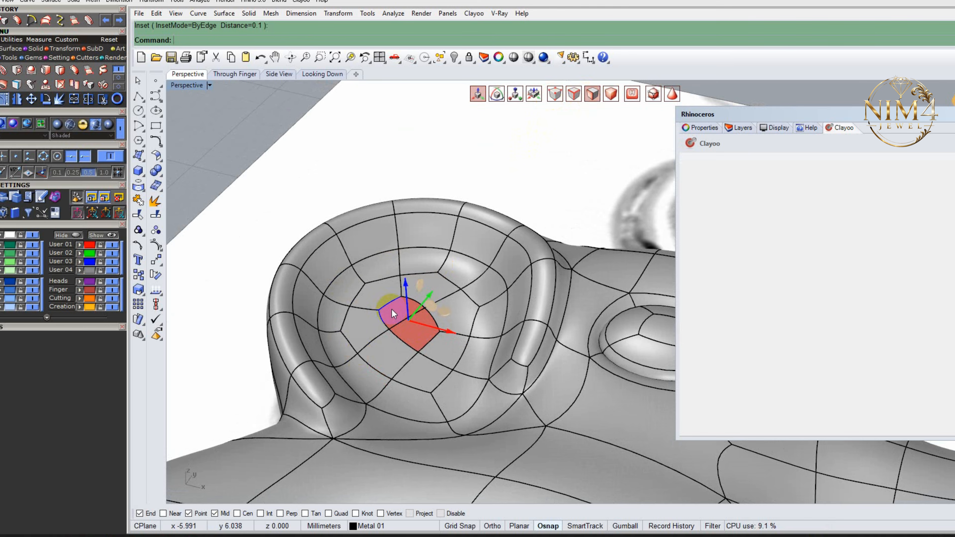
left_click(377, 295, "shift")
left_click(434, 284, "shift")
left_click(450, 347, "shift")
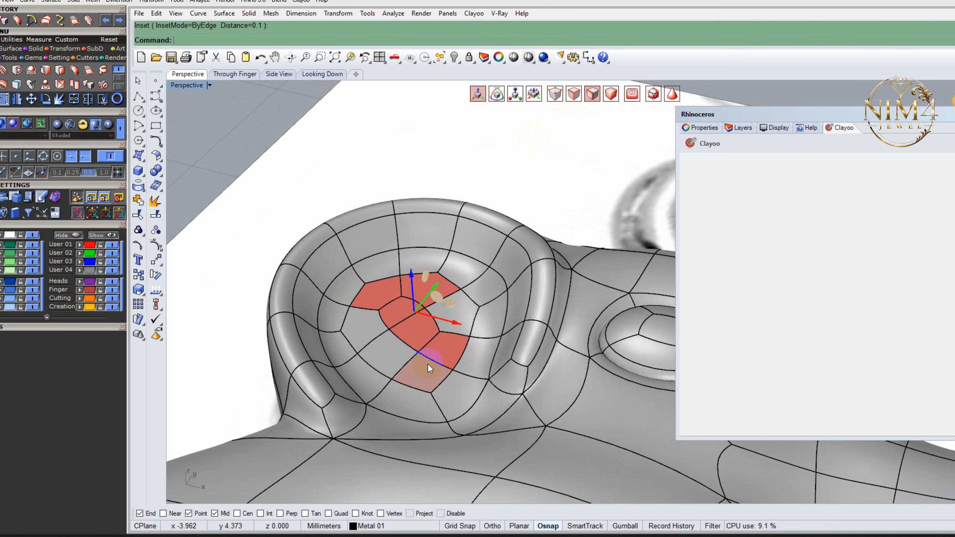
left_click(427, 365, "shift")
left_click(391, 355, "shift")
left_click(368, 331, "shift")
left_click(467, 318, "shift")
right_click_drag(429, 325, 419, 287)
left_click_drag(408, 277, 408, 284)
left_click(359, 201)
- Select the ring of faces around the ear hollow's floor and raise it slightly
right_click_drag(399, 274, 402, 311)
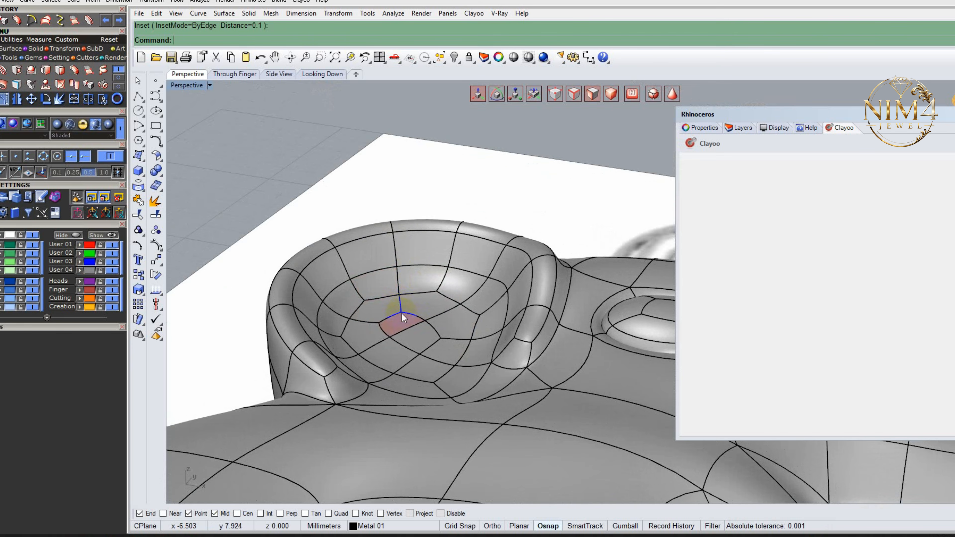
left_click(343, 299, "shift")
left_click(384, 299, "shift")
left_click(458, 281, "shift")
left_click(494, 309, "shift")
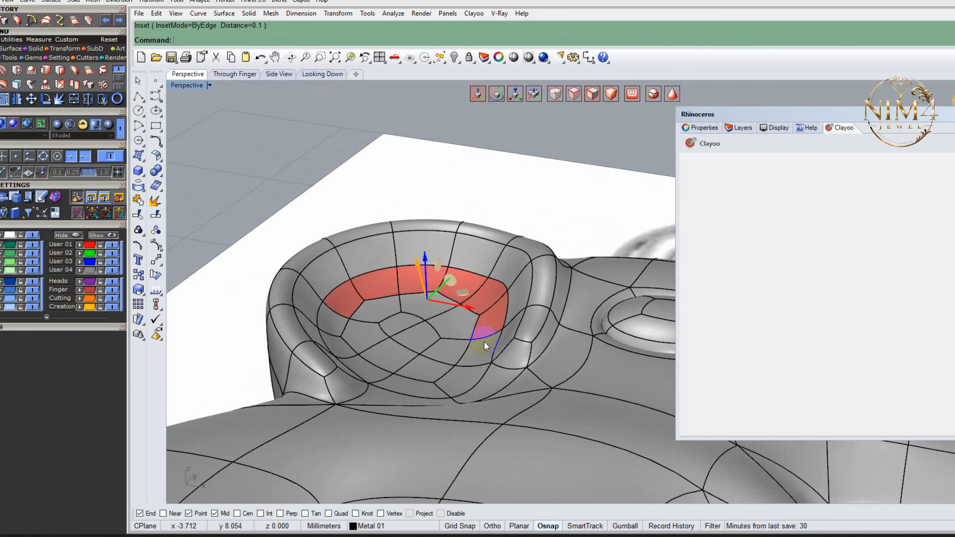
left_click(485, 341, "shift")
left_click(394, 346, "shift")
left_click(334, 326, "shift")
left_click(338, 344, "shift")
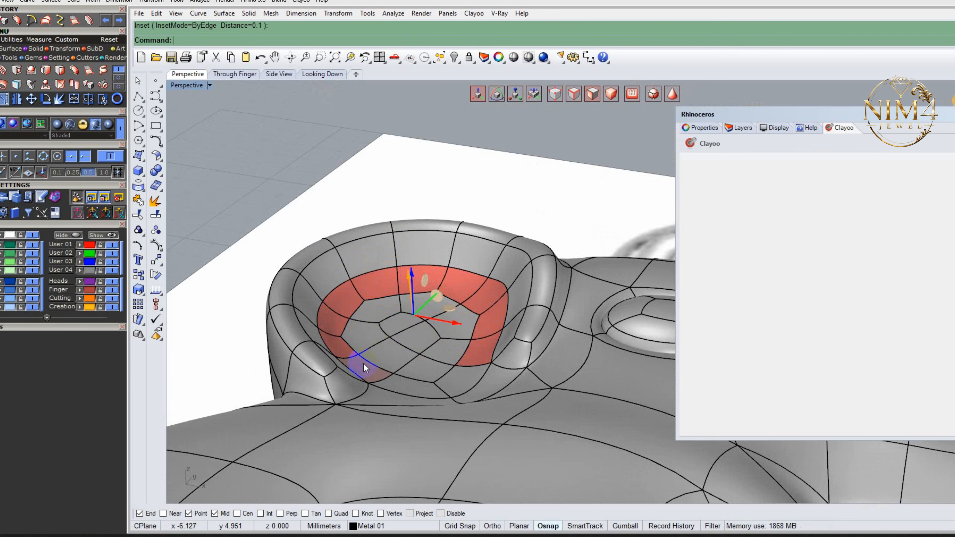
left_click(363, 363, "shift")
right_click_drag(386, 349, 387, 316)
left_click_drag(409, 278, 413, 257)
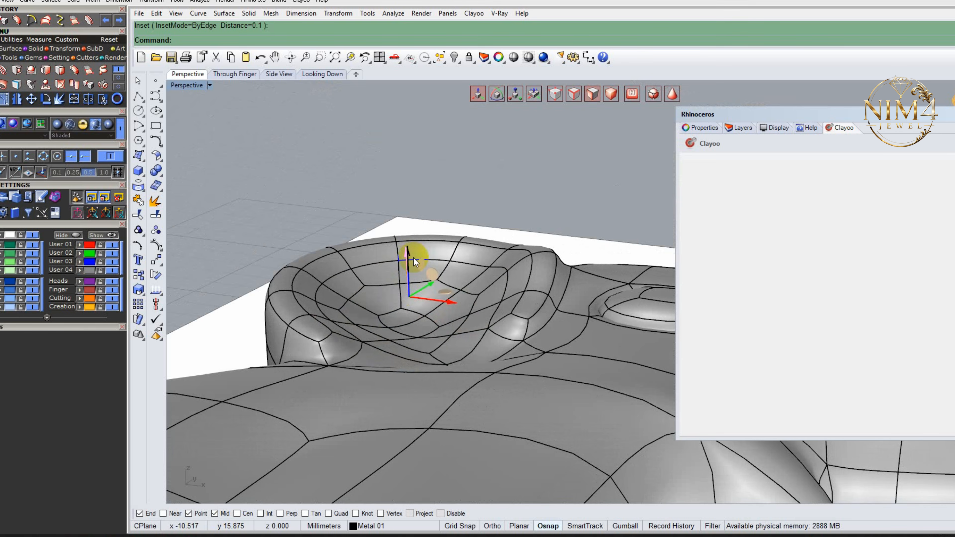
left_click(280, 215)
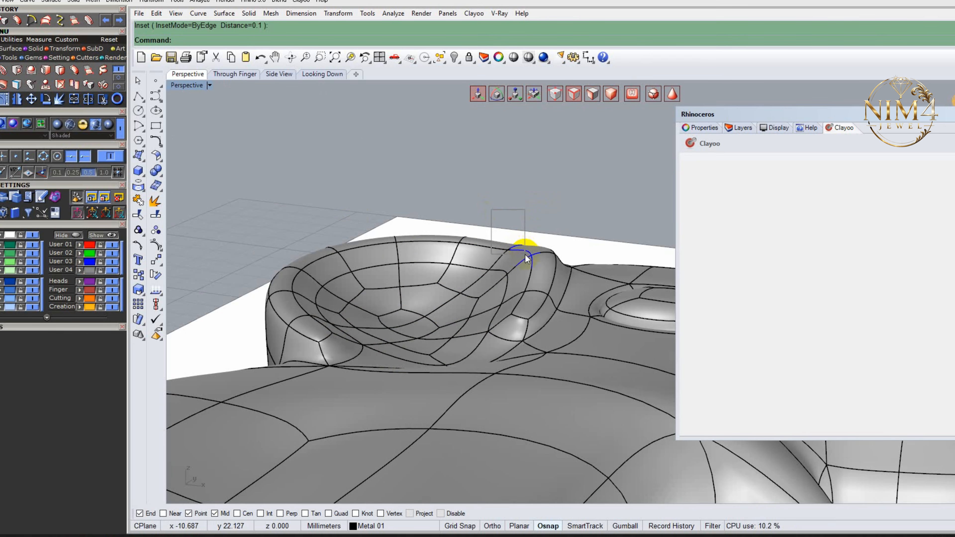
- Select the upper part of the ear rim near the head and raise it slightly
right_click_drag(513, 166, 531, 201)
left_click_drag(500, 243, 505, 261)
left_click_drag(500, 207, 501, 193)
left_click(428, 182)
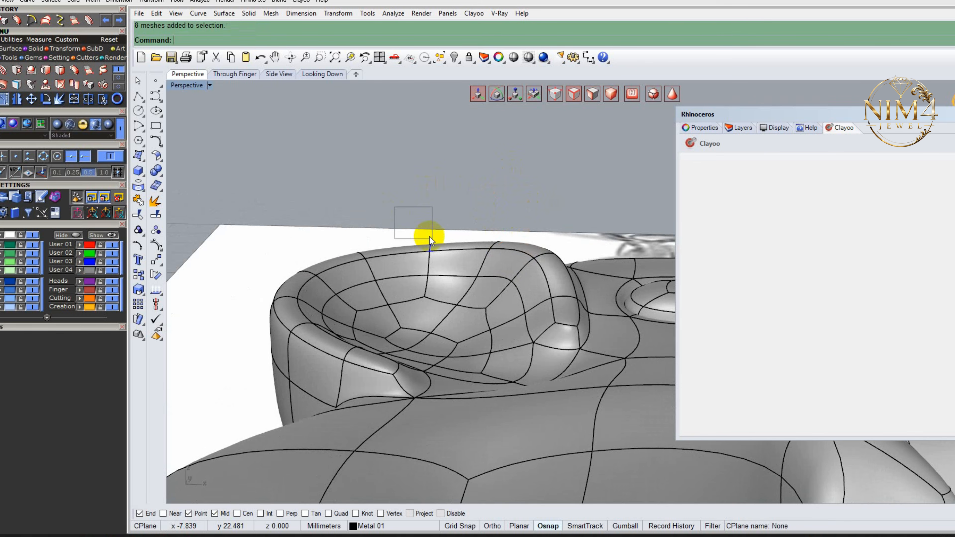
left_click(384, 207)
- Move the whole elephant mesh sideways off the reference picture so it stands beside it
right_click_drag(384, 207, 382, 260)
scroll(414, 244, "down", 5)
right_click_drag(464, 227, 456, 307)
scroll(459, 320, "up", 3)
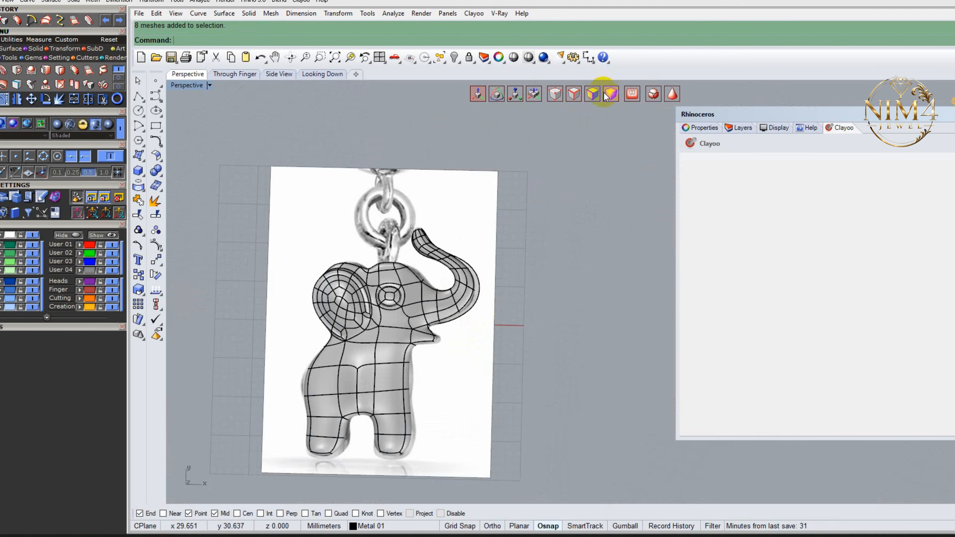
left_click(402, 344)
left_click_drag(421, 312, 608, 327)
left_click(432, 331)
left_click(592, 370)
- Raise the face between the ear and the chin, and the face below the eye, slightly
right_click_drag(600, 377, 512, 274)
scroll(557, 300, "up", 7)
left_click(591, 117)
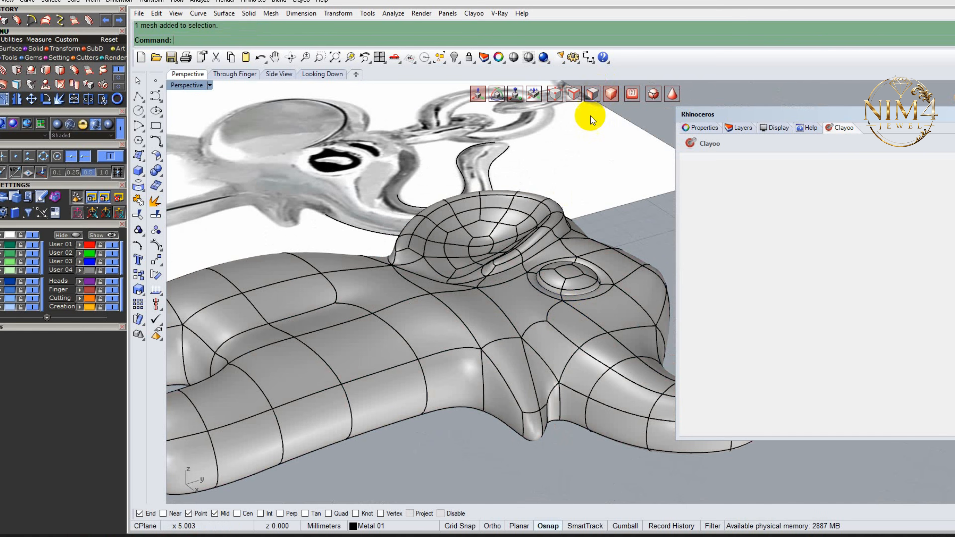
left_click(531, 298)
left_click_drag(521, 259, 520, 248)
left_click(620, 306)
left_click_drag(612, 260, 614, 253)
left_click(626, 196)
- Raise the vertex in the middle of the body, above the gap between the legs, slightly
scroll(543, 178, "down", 4)
right_click_drag(473, 198, 426, 238)
scroll(515, 273, "up", 6)
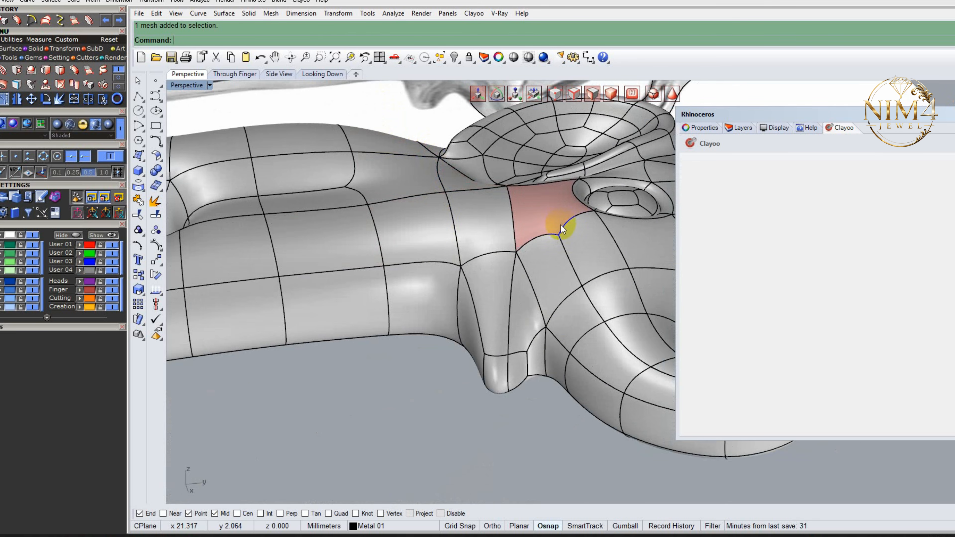
scroll(411, 247, "down", 4)
scroll(430, 223, "up", 4)
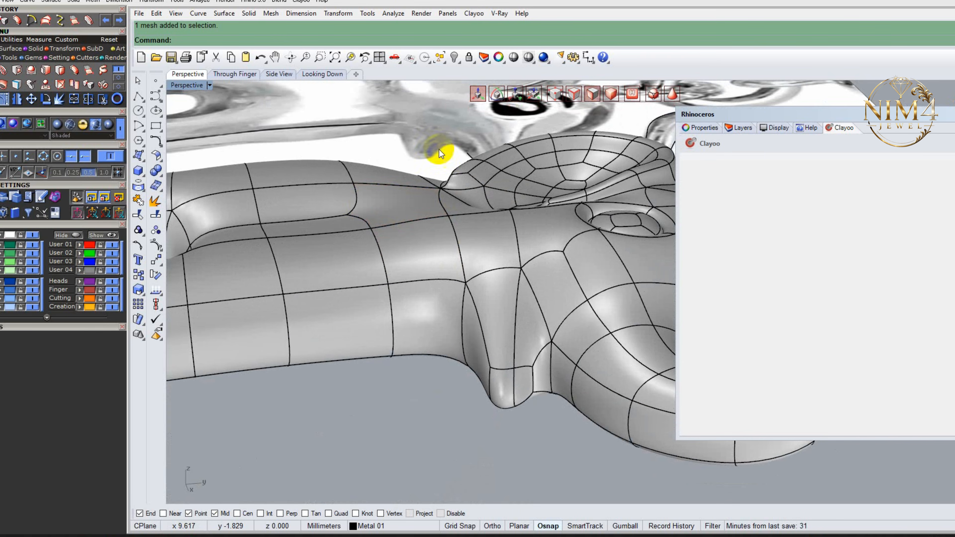
left_click(347, 214)
left_click_drag(347, 214, 380, 160)
key("Escape")
key("Escape")
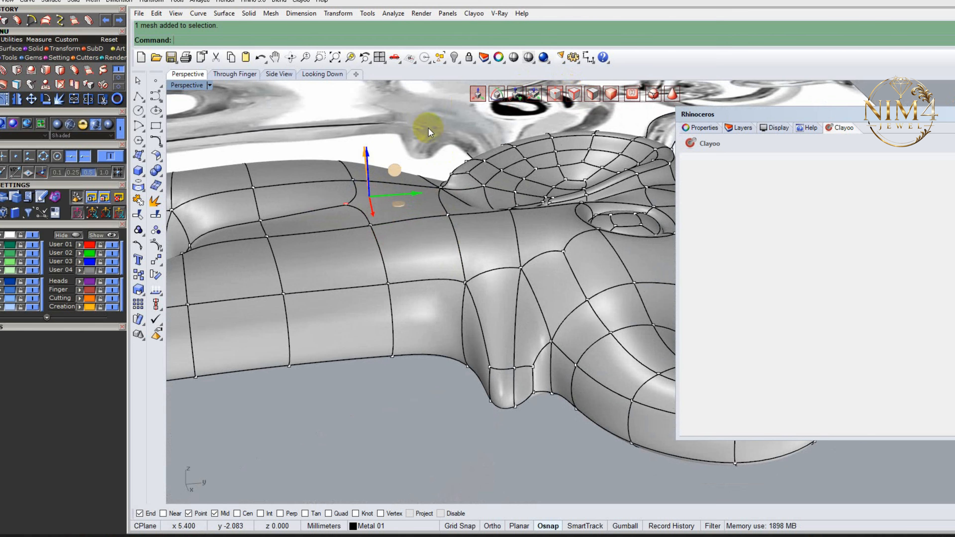
- Divide the mesh with a new row of edges across the base of the neck, from the back to the chest
left_click(3, 71)
left_click(572, 94)
left_click(429, 180)
scroll(423, 188, "up", 3)
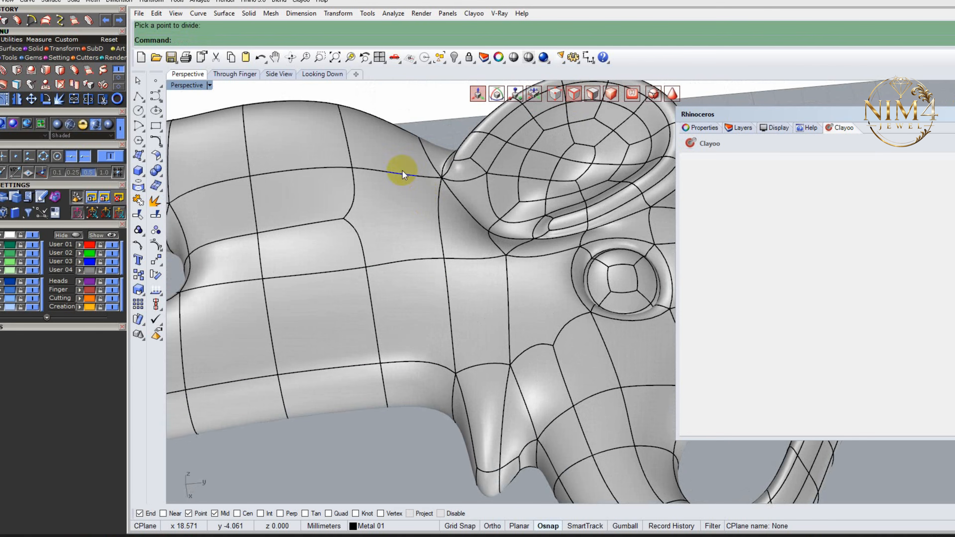
left_click(672, 94)
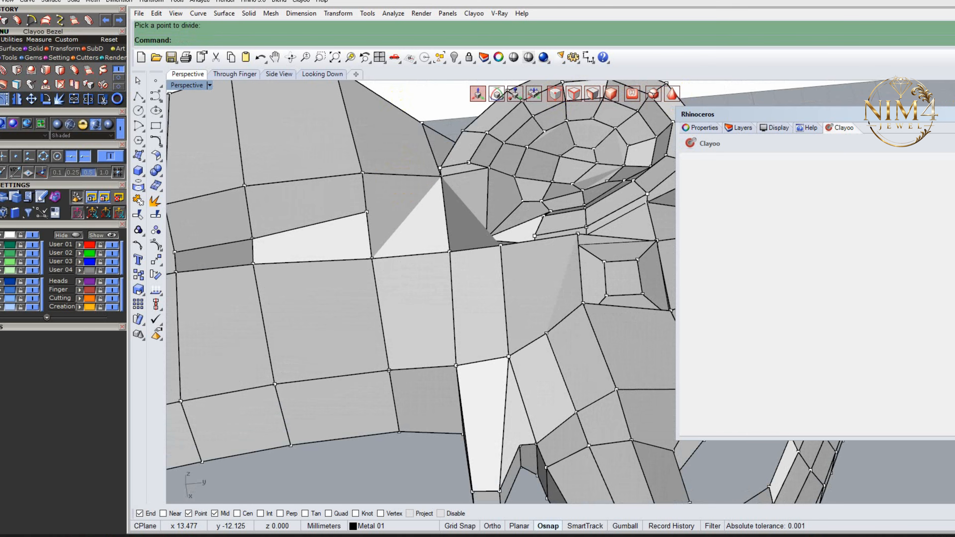
left_click(1, 20)
left_click(400, 111)
left_click(416, 174)
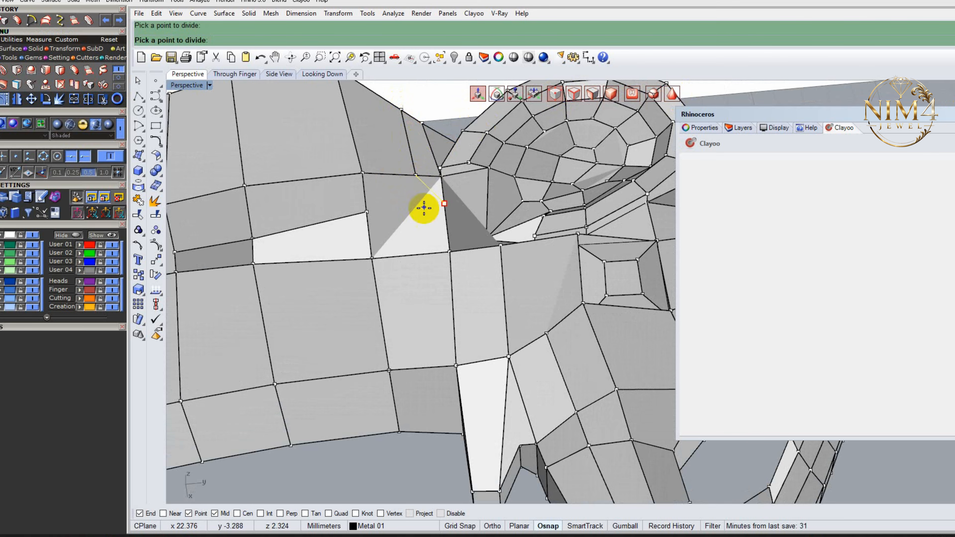
left_click(429, 253)
left_click(434, 366)
left_click(441, 434)
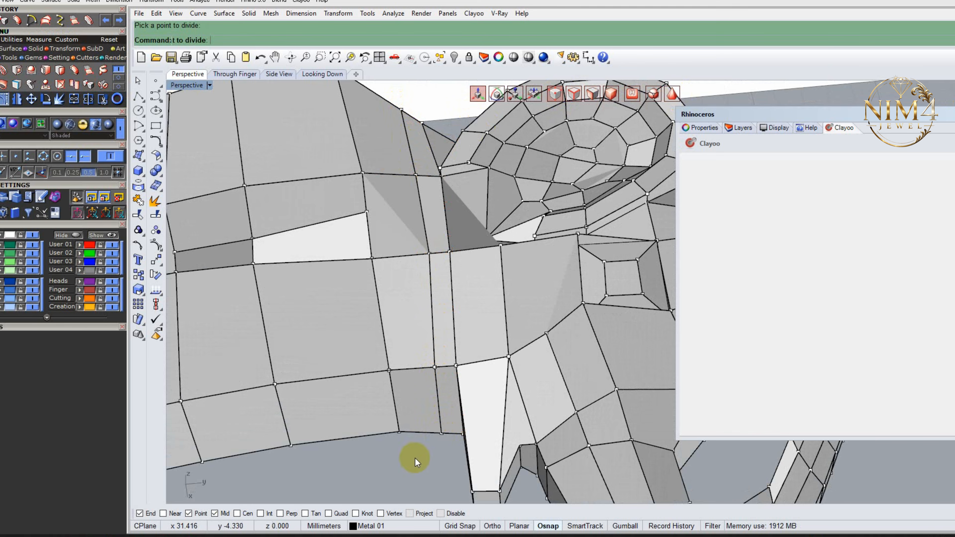
left_click(672, 93)
- Insert another edge loop across the neck, between the divided row and the head
scroll(484, 271, "down", 3)
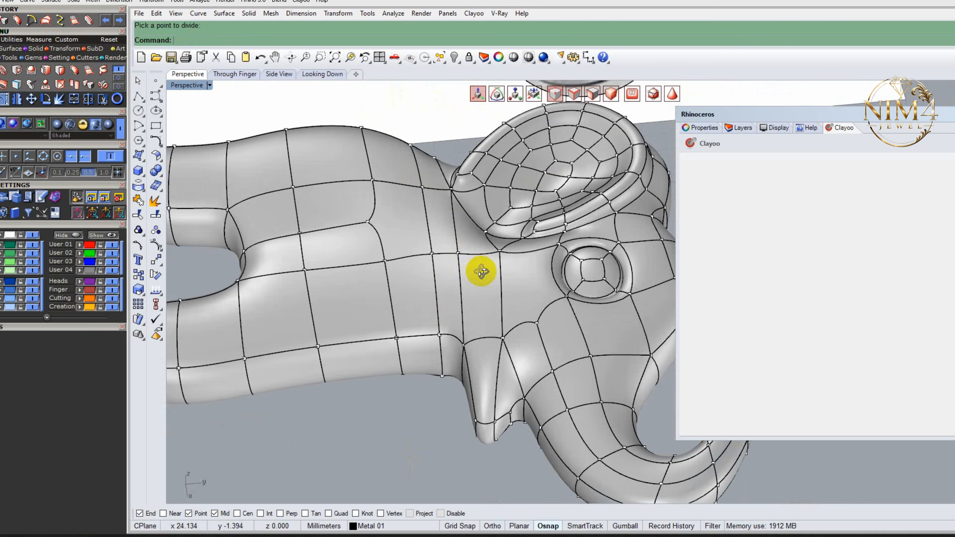
right_click_drag(484, 273, 489, 222)
scroll(488, 220, "up", 5)
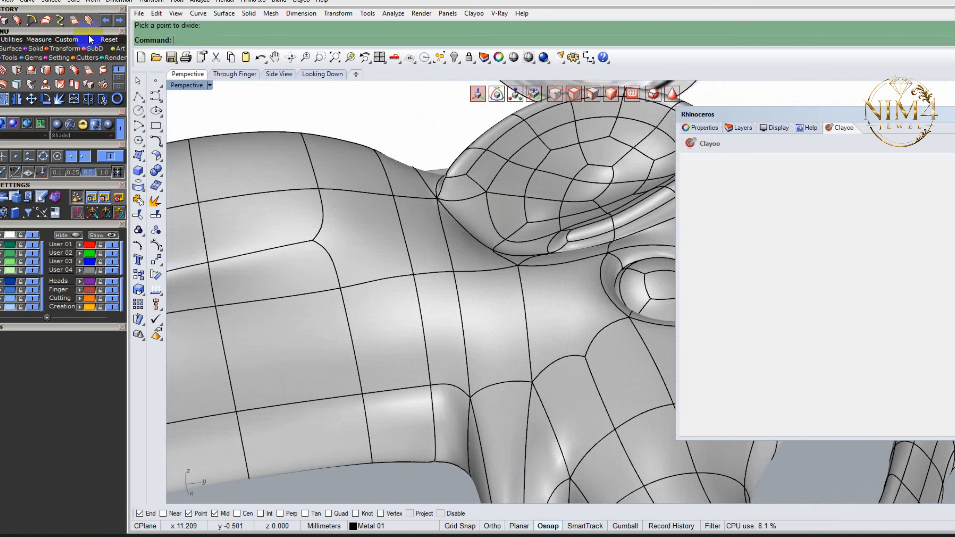
left_click(1, 67)
left_click(433, 271)
- Select the inserted neck loop's edges and lower them to form a groove between head and body
right_click_drag(407, 260, 429, 224)
left_click(432, 225)
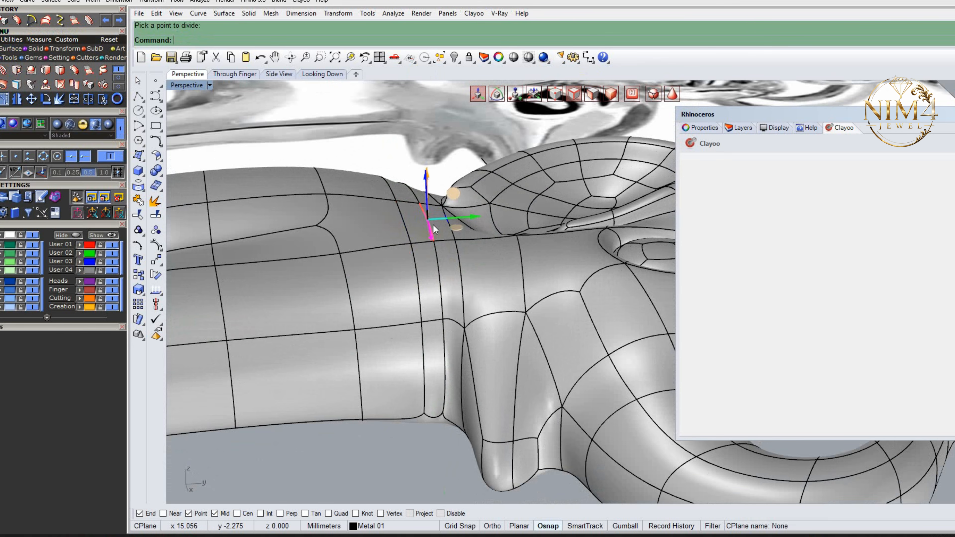
left_click(440, 280)
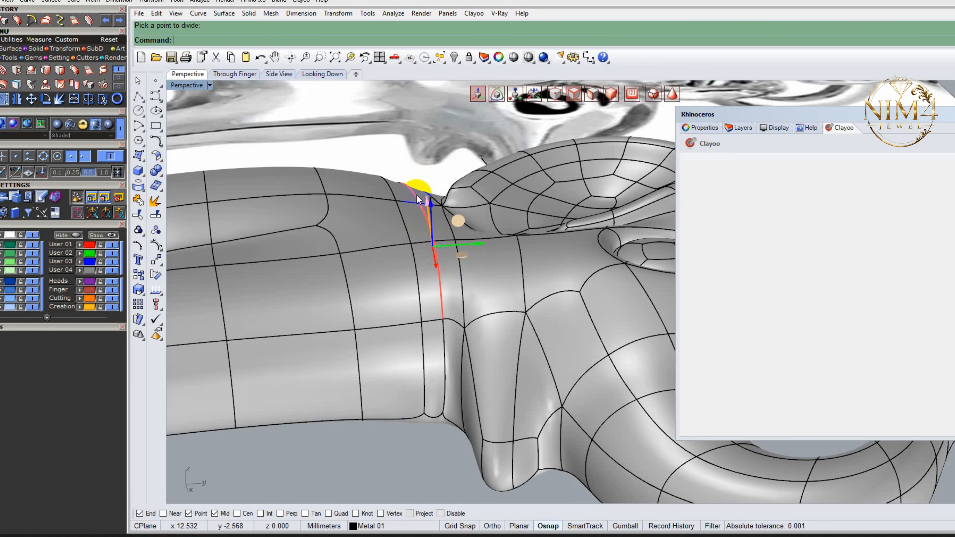
left_click_drag(421, 187, 423, 205)
left_click(394, 162)
- Shift the edges on the body side of the neck groove toward the body to widen it
left_click(400, 214)
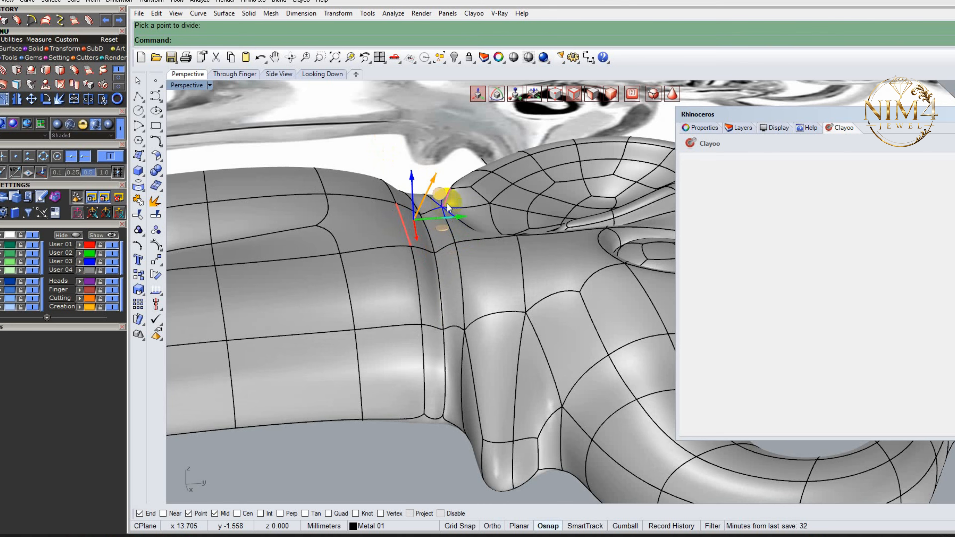
left_click(423, 348)
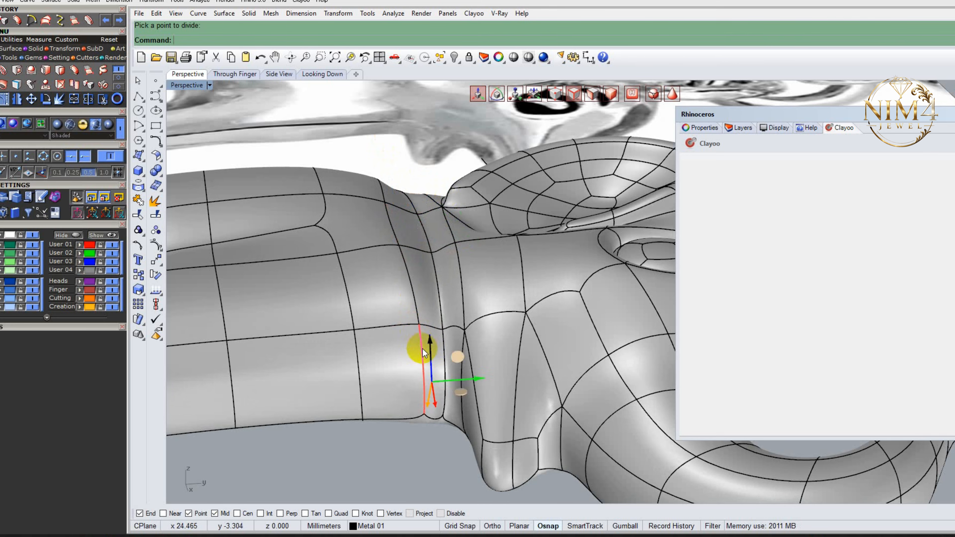
left_click_drag(457, 357, 431, 358)
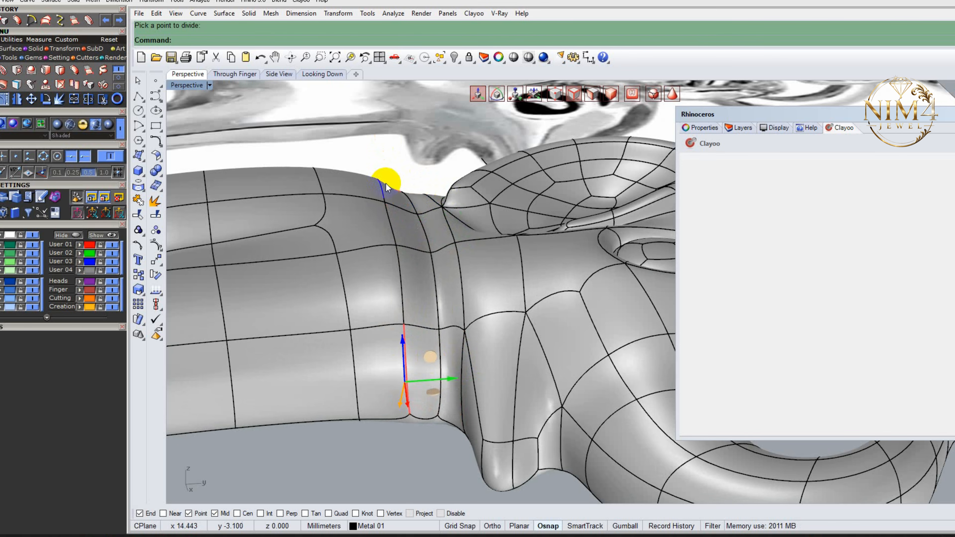
left_click(380, 181)
left_click(401, 156)
left_click(398, 292)
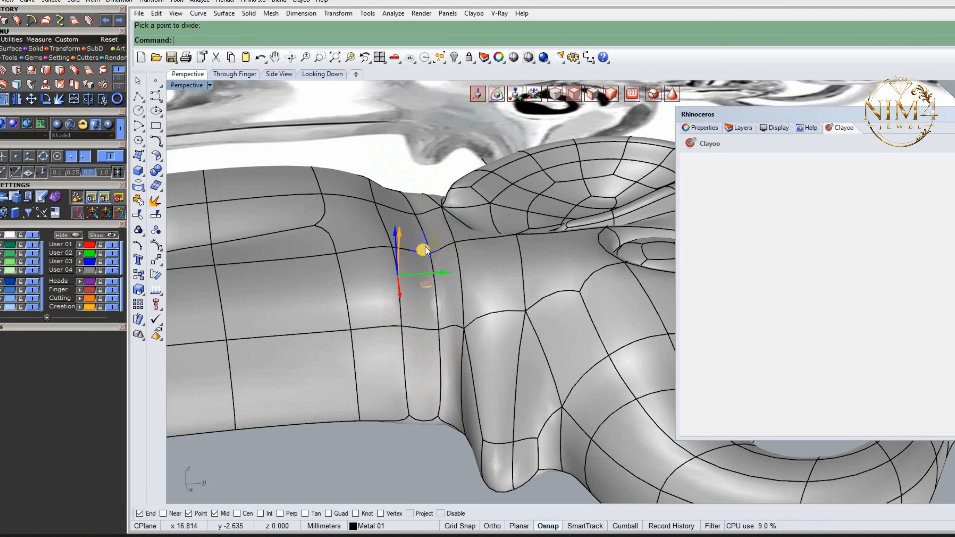
- Raise the neck vertex just below the ear slightly
right_click_drag(424, 238, 441, 250)
scroll(469, 303, "down", 7)
scroll(466, 294, "up", 4)
scroll(517, 339, "down", 4)
scroll(464, 264, "up", 10)
scroll(440, 251, "down", 6)
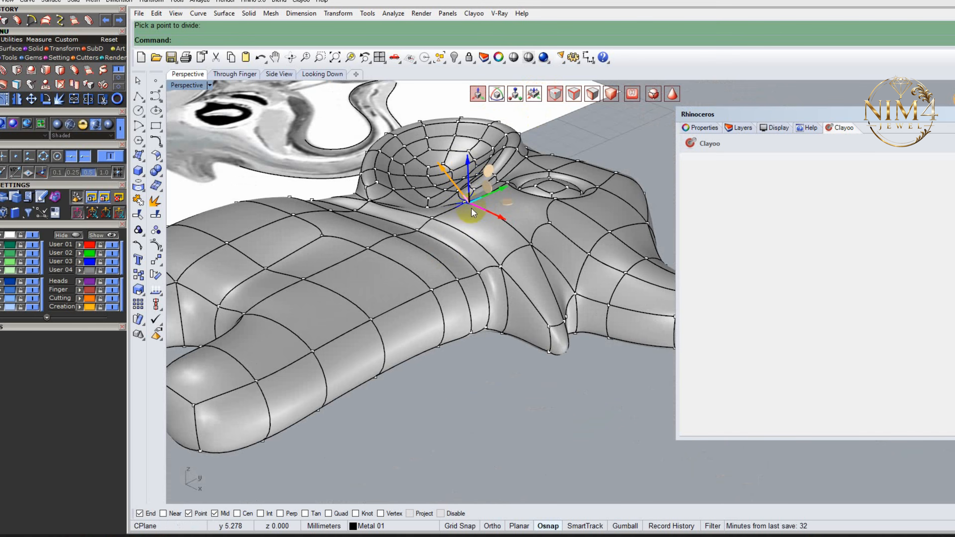
right_click_drag(473, 213, 467, 262)
left_click_drag(457, 208, 456, 199)
left_click(605, 136)
- Lower the vertices along the neck groove, below the ear and toward the chest, slightly
right_click_drag(605, 136, 429, 179)
left_click_drag(423, 155, 424, 165)
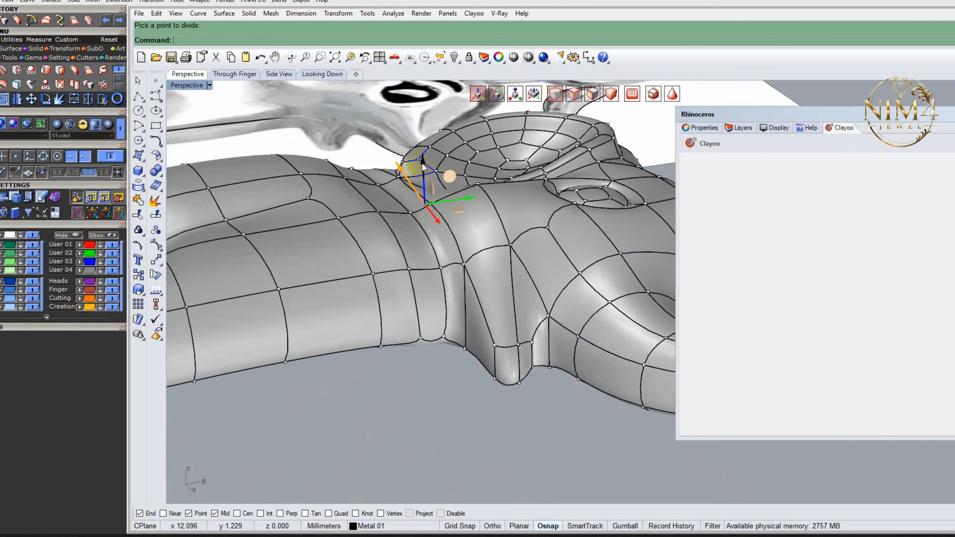
left_click(465, 267)
left_click_drag(459, 206, 462, 216)
left_click(393, 156)
- Preview the whole elephant in Shade mode to check the neck groove against the reference picture
scroll(442, 212, "down", 6)
right_click_drag(442, 211, 504, 302)
left_click(565, 409)
scroll(497, 272, "down", 3)
left_click(611, 94)
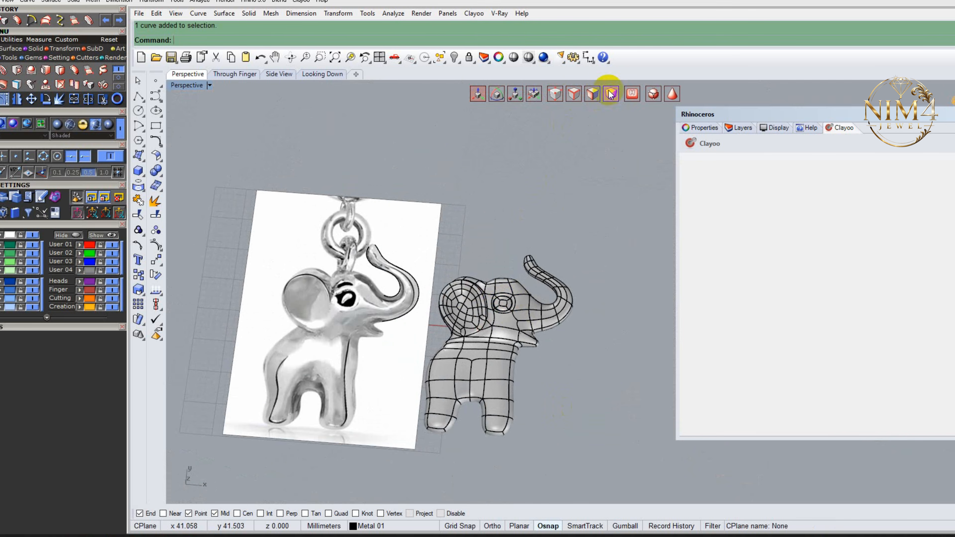
left_click(514, 60)
scroll(463, 154, "down", 2)
scroll(485, 331, "up", 6)
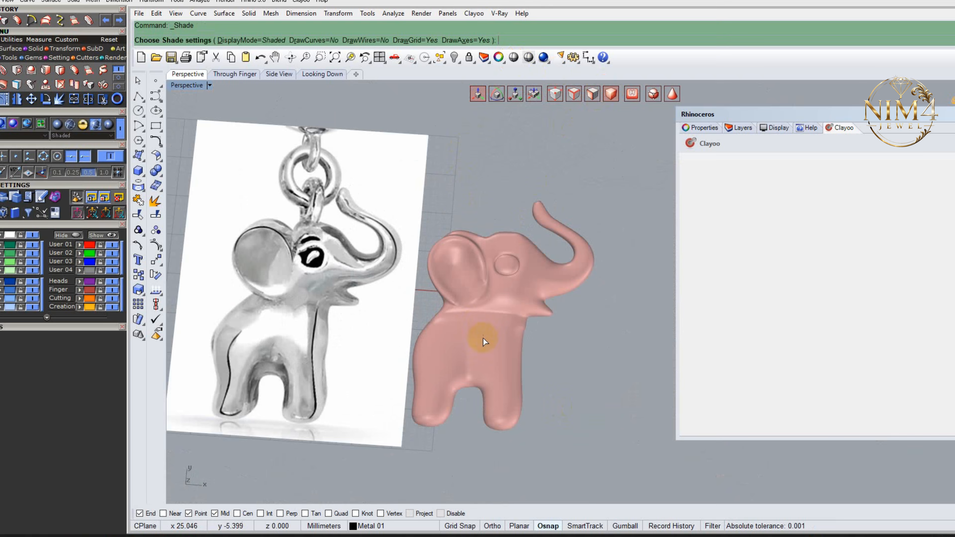
left_click(488, 331)
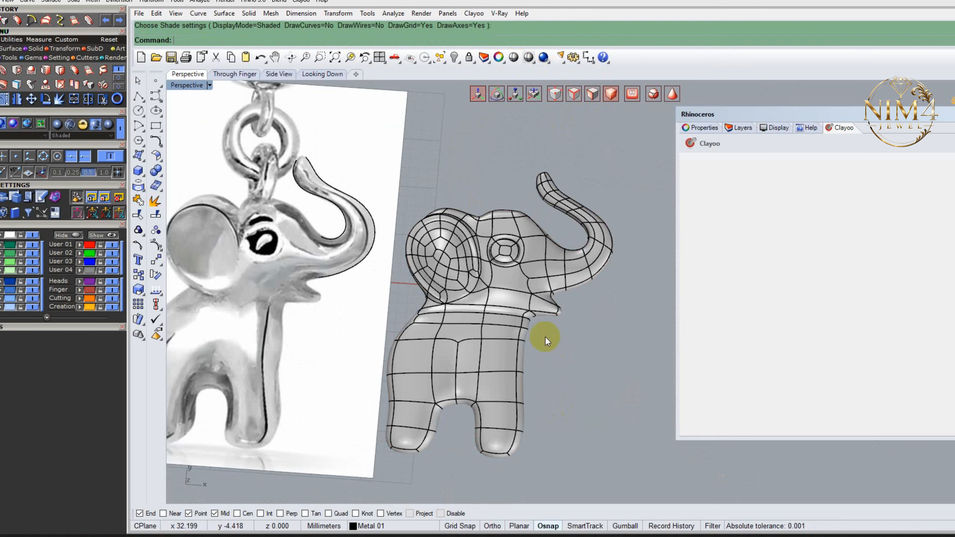
- Move the edge at the front of the neck, below the chin, slightly down toward the body
scroll(590, 340, "up", 6)
right_click_drag(559, 331, 548, 350)
left_click(578, 93)
left_click(464, 343)
left_click_drag(500, 320, 492, 337)
left_click(493, 337)
- Select the neck edges under the ear and chin and shift them slightly up toward the head
left_click(456, 305)
left_click(361, 292, "shift")
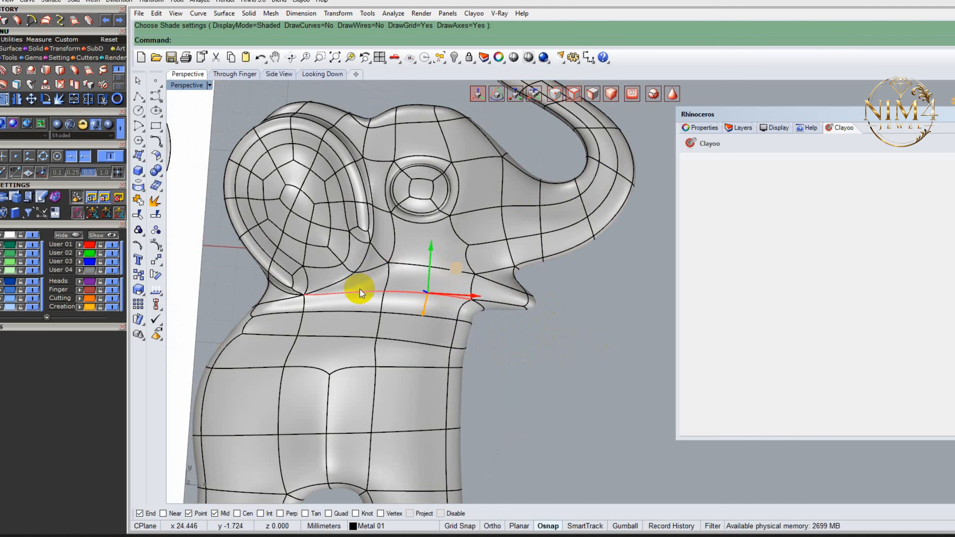
left_click_drag(374, 268, 386, 261)
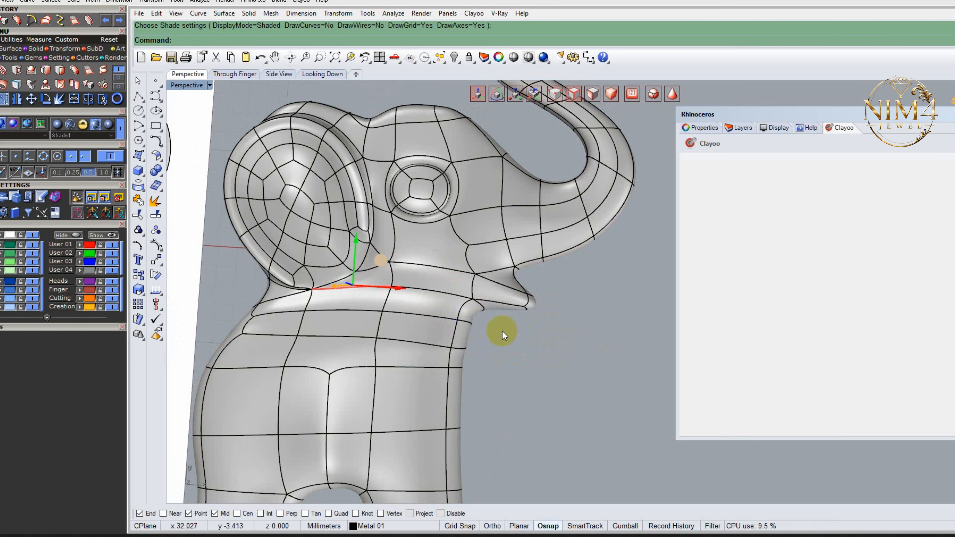
left_click(500, 301)
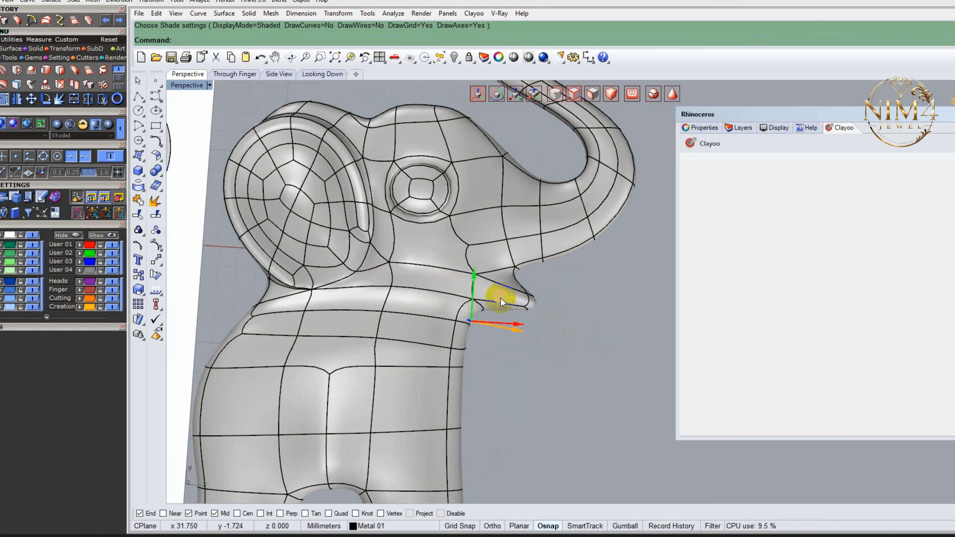
left_click(556, 360)
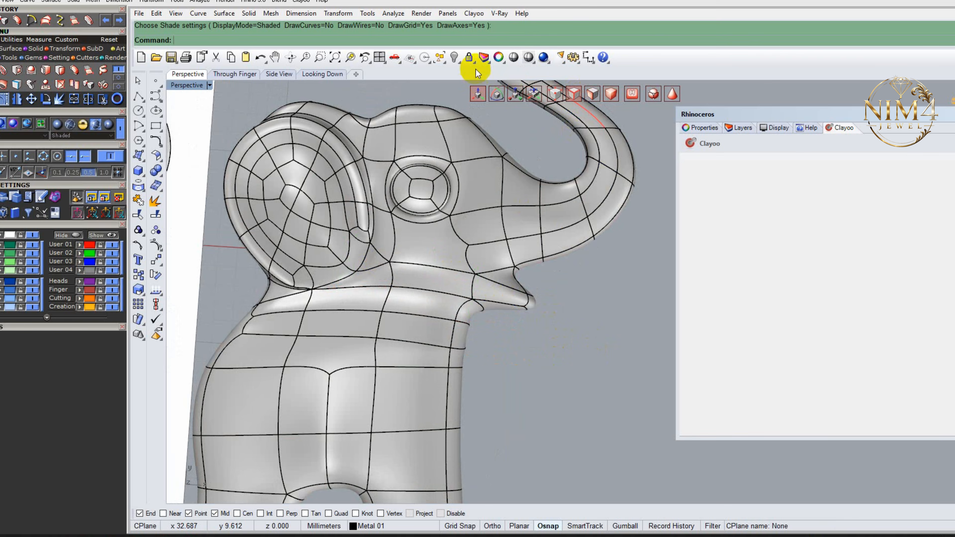
- Shade the reworked elephant and compare its neck, ear and body shapes with the reference picture
left_click(512, 55)
scroll(524, 256, "down", 7)
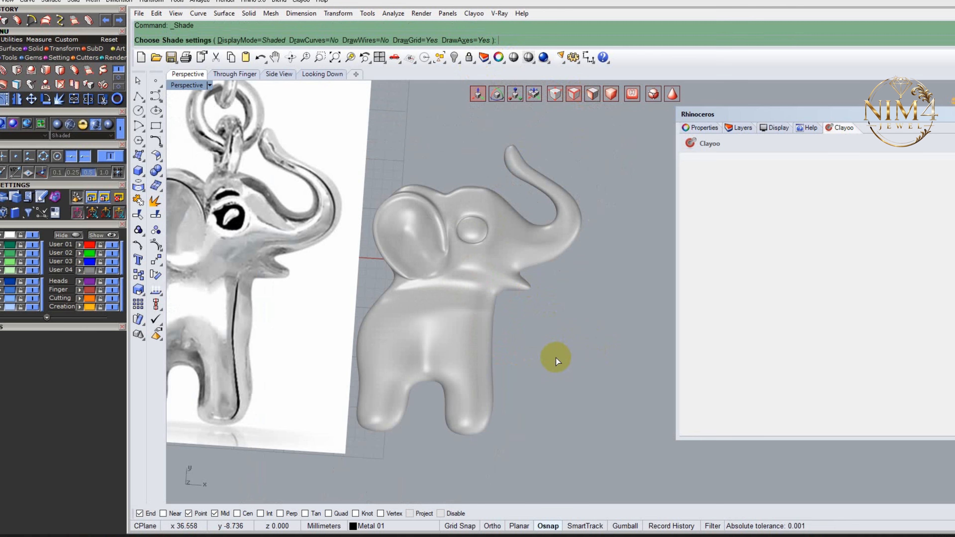
scroll(484, 303, "down", 2)
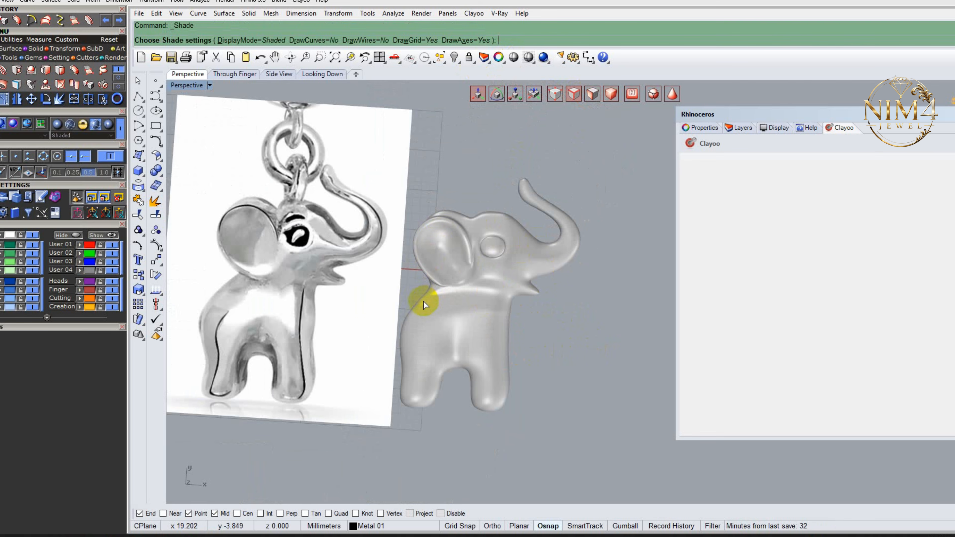
scroll(424, 302, "down", 3)
scroll(476, 315, "up", 4)
right_click_drag(466, 314, 504, 302)
scroll(567, 298, "down", 4)
mouse_move(566, 297)
right_mouse_down()
mouse_move(565, 283)
mouse_move(578, 298)
right_mouse_up()
scroll(565, 283, "up", 4)
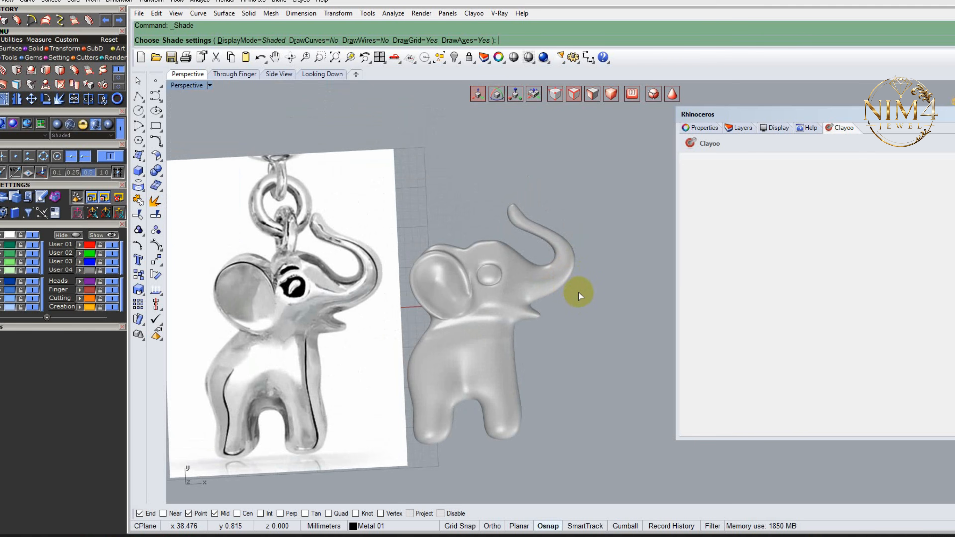